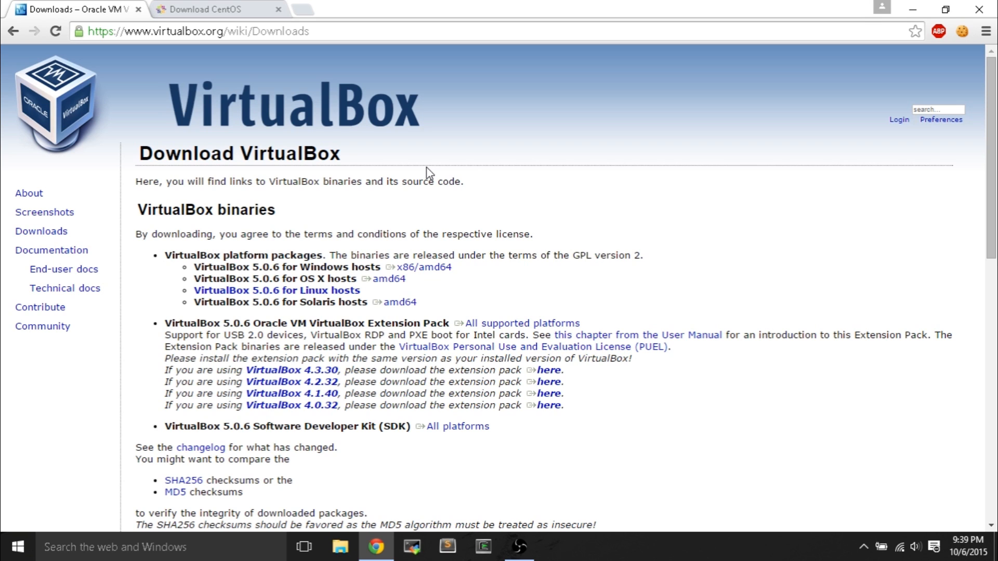
- Save the VirtualBox x86/amd64 installer for Windows hosts and go to the CentOS download page
{"action": "left_click", "coordinate": [422, 268]}
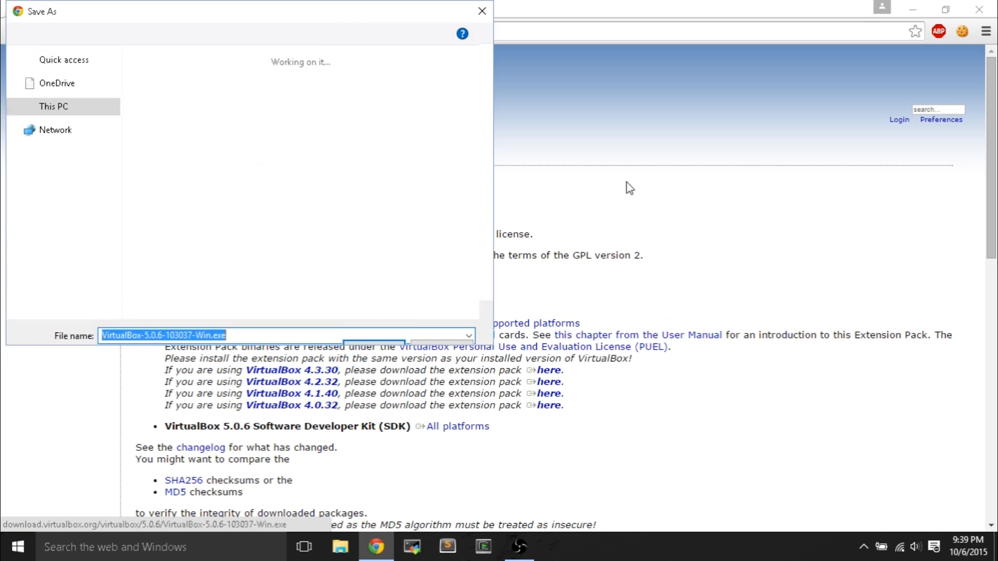
{"action": "left_click", "coordinate": [384, 333]}
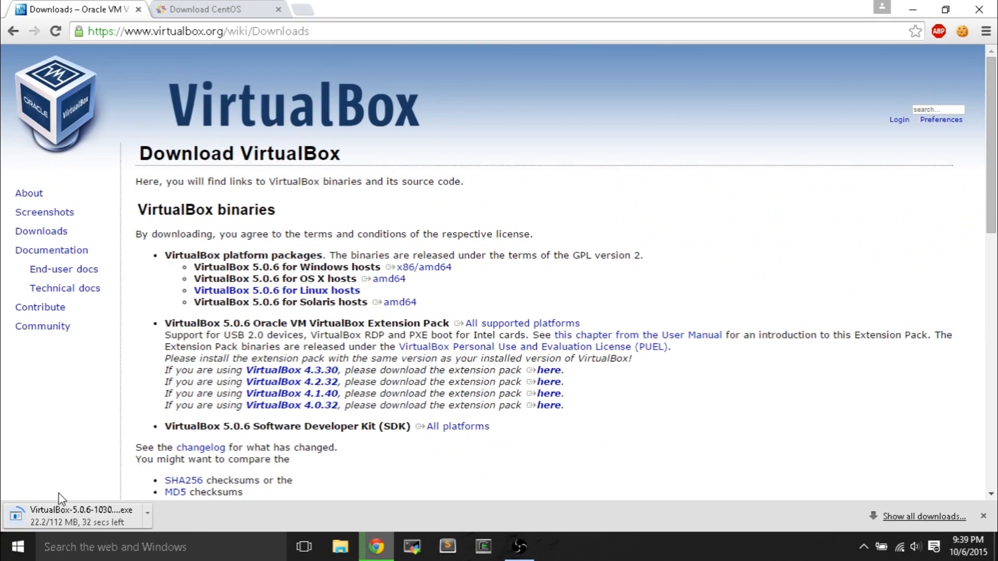
{"action": "left_click", "coordinate": [260, 8]}
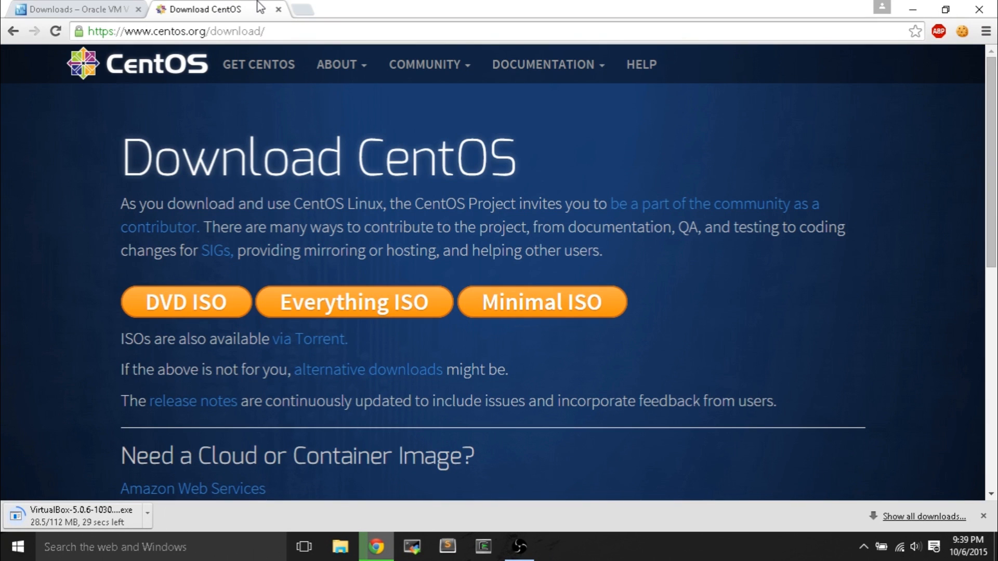
{"action": "left_click", "coordinate": [216, 30]}
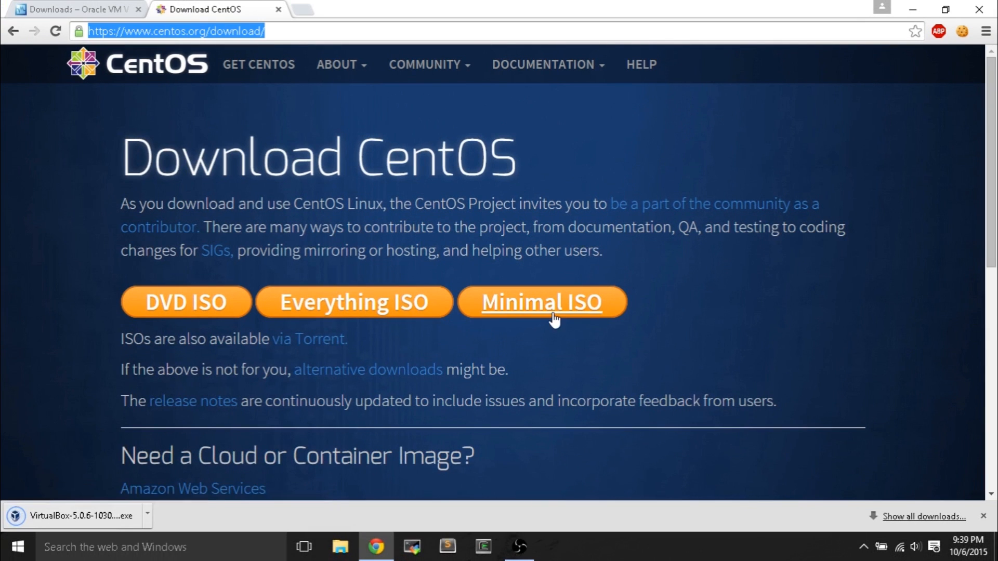
- Show the CentOS 7 Minimal ISO mirror list, decline translation, and run the VirtualBox installer
{"action": "left_click", "coordinate": [554, 319]}
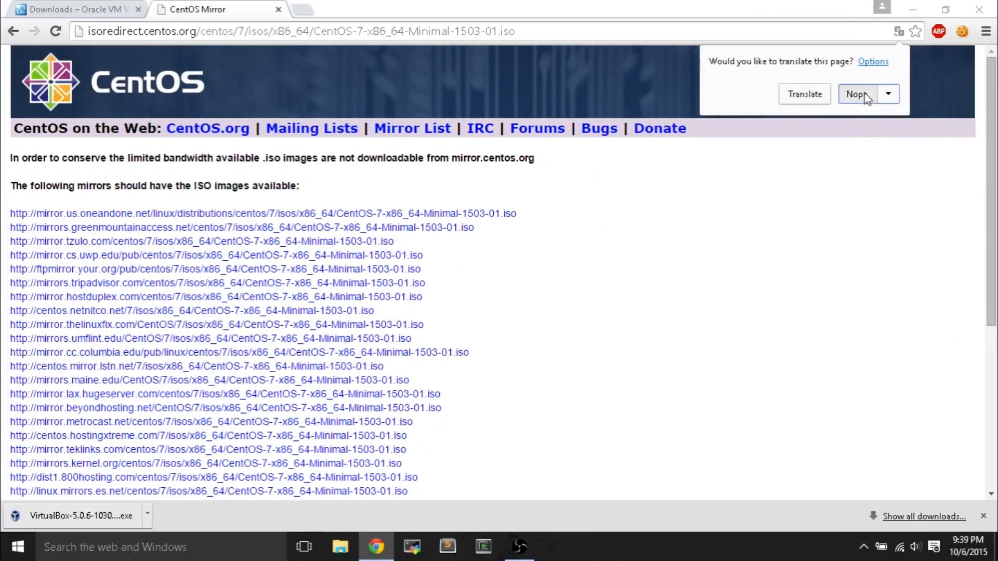
{"action": "left_click", "coordinate": [857, 95]}
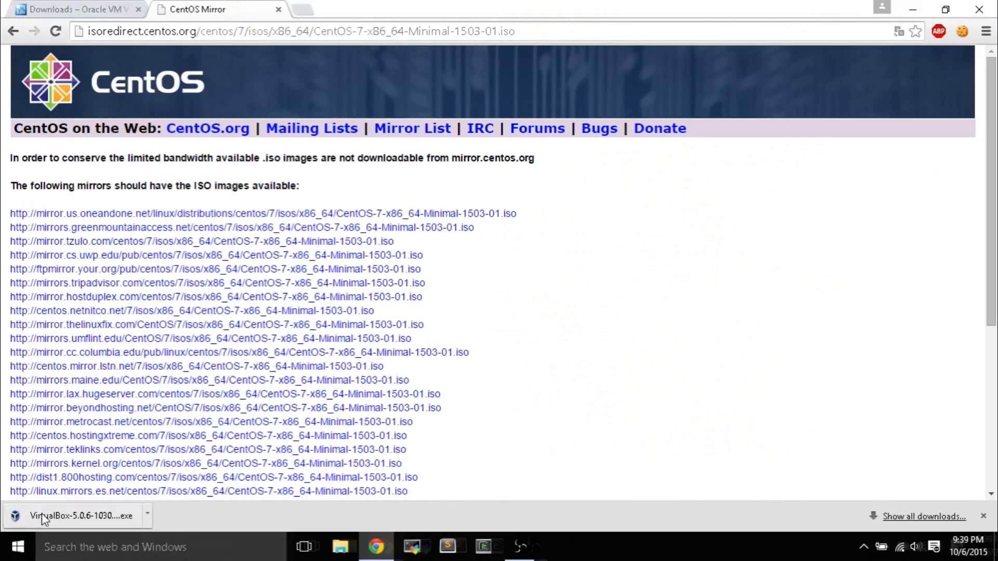
{"action": "left_click", "coordinate": [41, 513]}
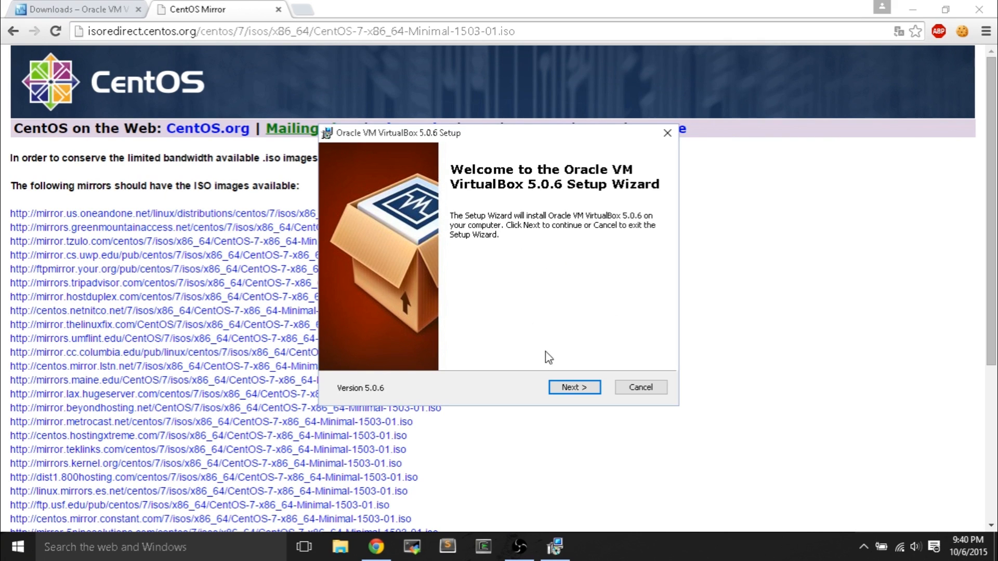
- Install VirtualBox 5.0.6 with default features and shortcuts, accepting the temporary network reset
{"action": "left_click", "coordinate": [561, 385]}
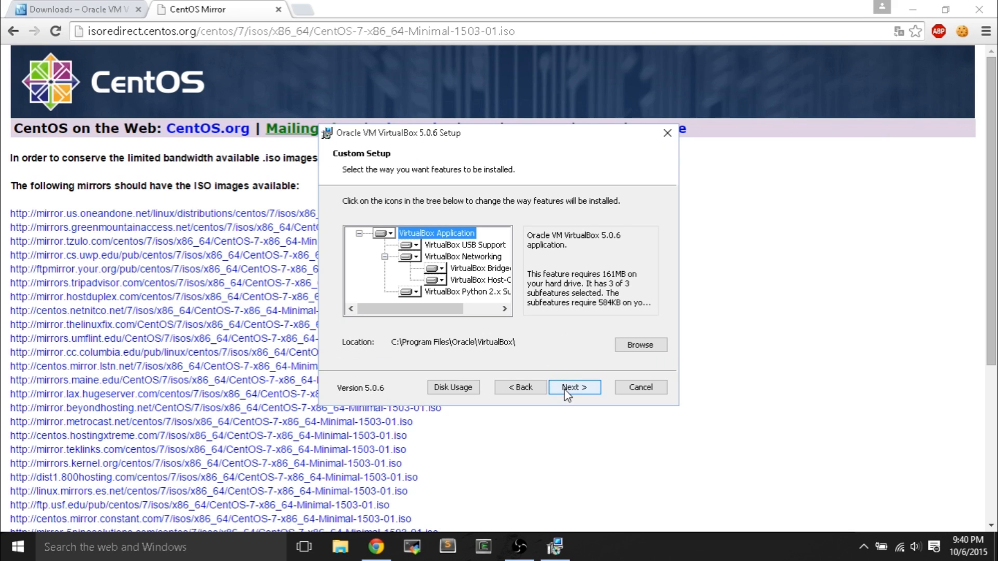
{"action": "left_click", "coordinate": [566, 394]}
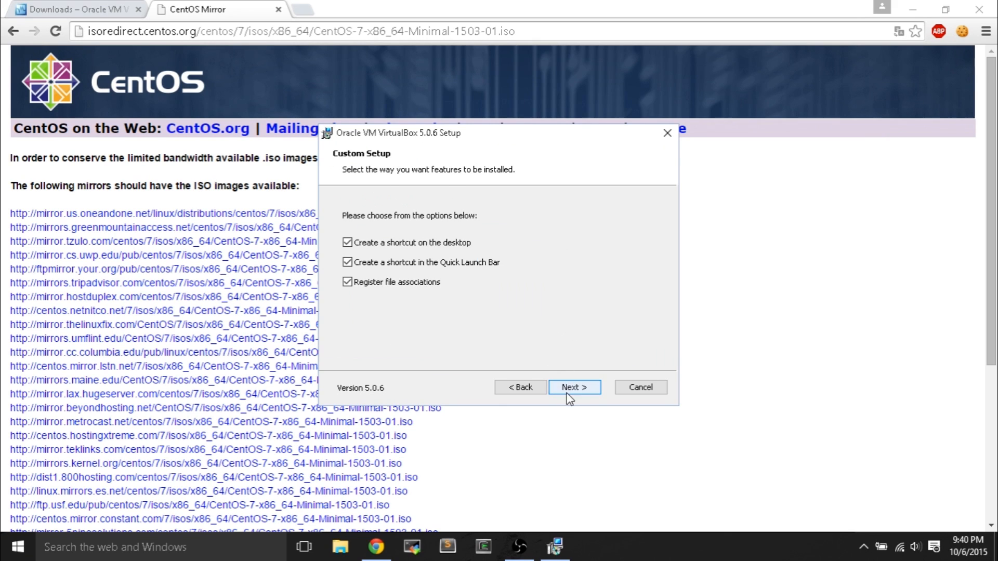
{"action": "left_click", "coordinate": [567, 393]}
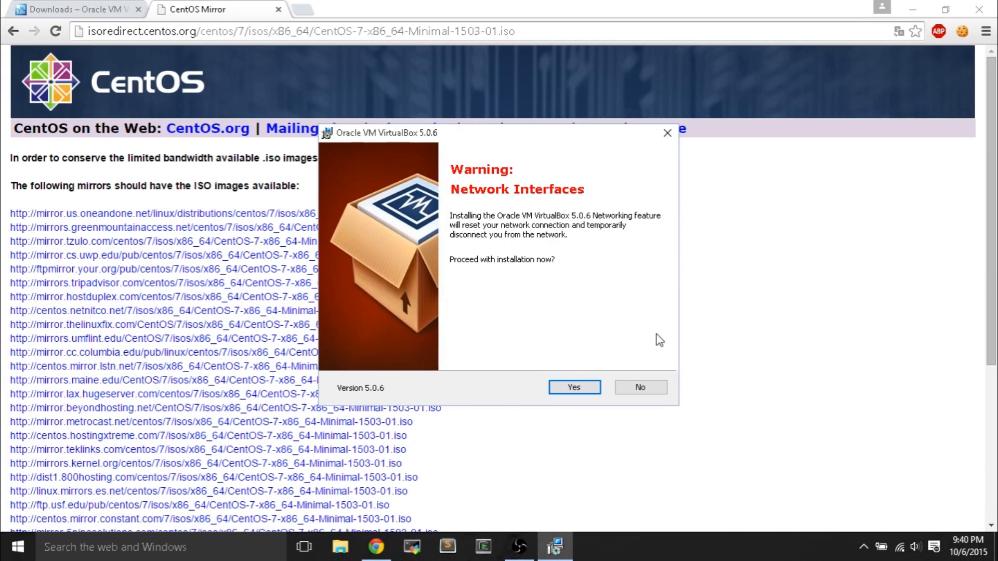
{"action": "left_click", "coordinate": [590, 385]}
{"action": "left_click", "coordinate": [576, 389]}
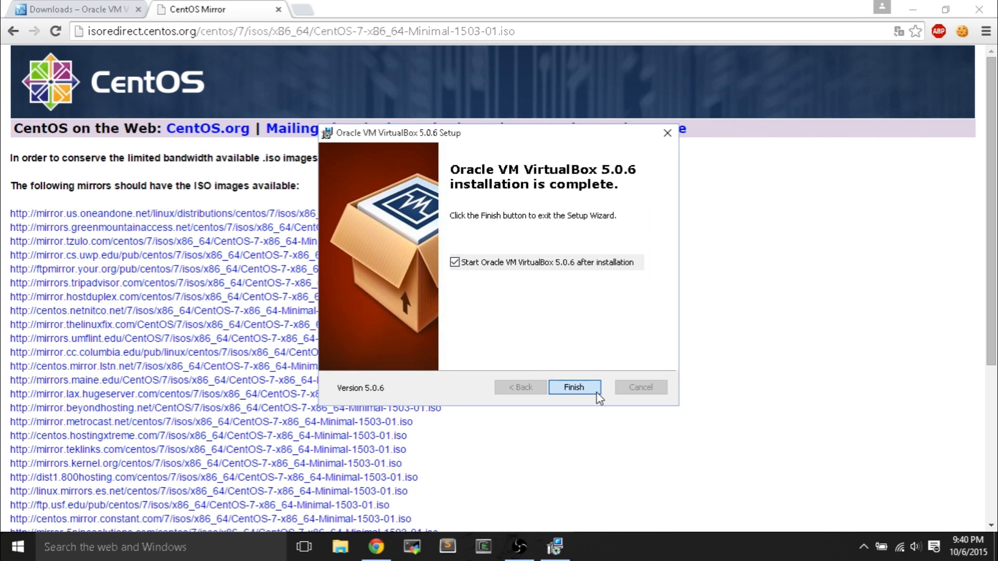
{"action": "left_click", "coordinate": [598, 396]}
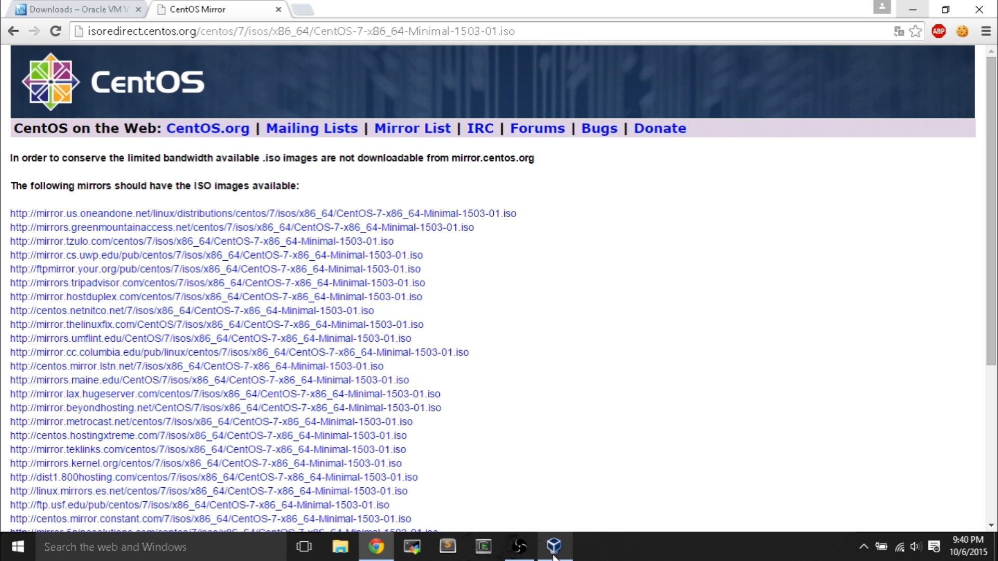
- Start a new VM named CentOS-1 with type Linux and version Other Linux (64-bit)
{"action": "left_click", "coordinate": [553, 554]}
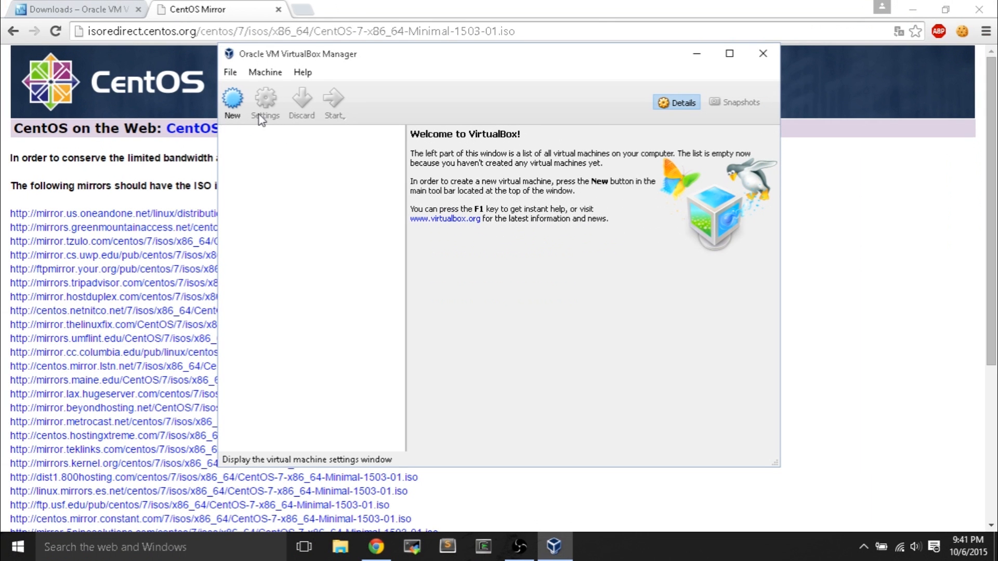
{"action": "left_click", "coordinate": [232, 102]}
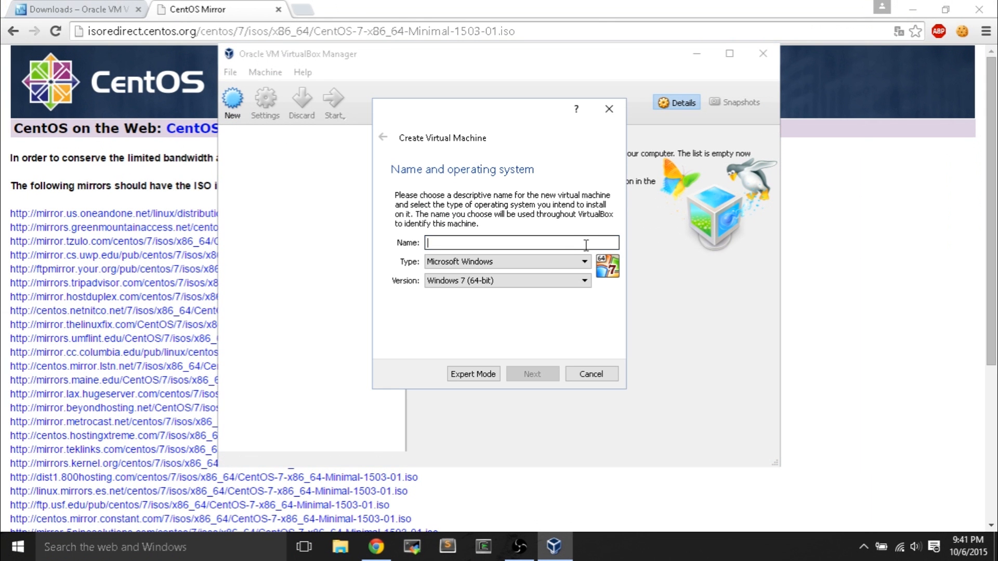
{"action": "type", "text": "CentOS-1"}
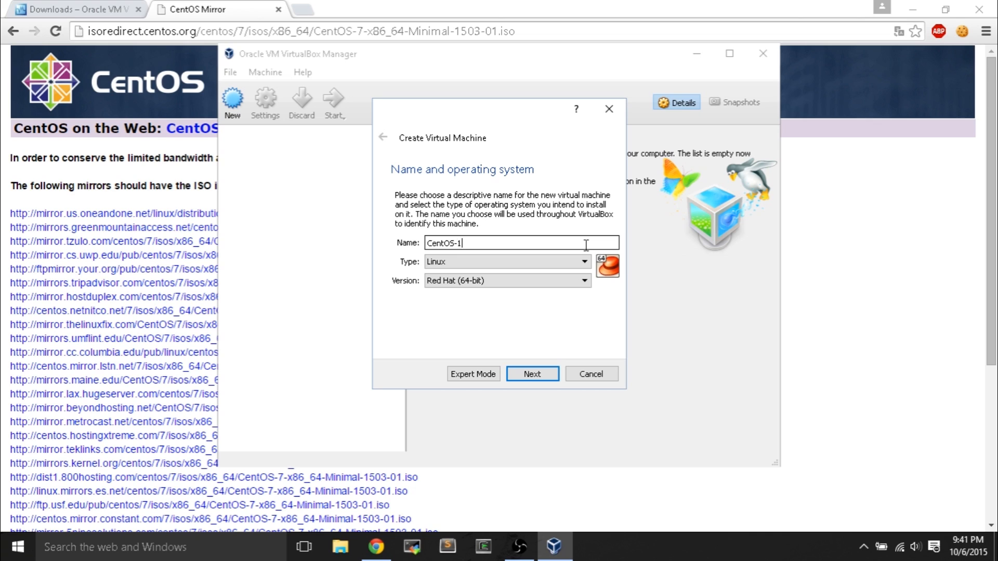
{"action": "left_click", "coordinate": [551, 262]}
{"action": "left_click", "coordinate": [543, 279]}
{"action": "left_click", "coordinate": [543, 279]}
{"action": "scroll", "coordinate": [520, 359], "scroll_direction": "down", "scroll_amount": 3}
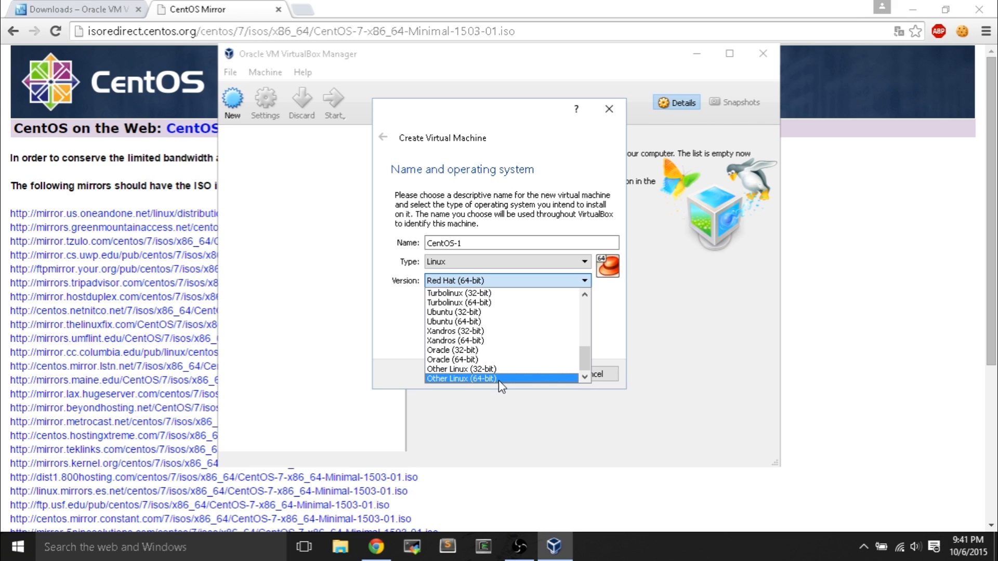
{"action": "left_click", "coordinate": [498, 379]}
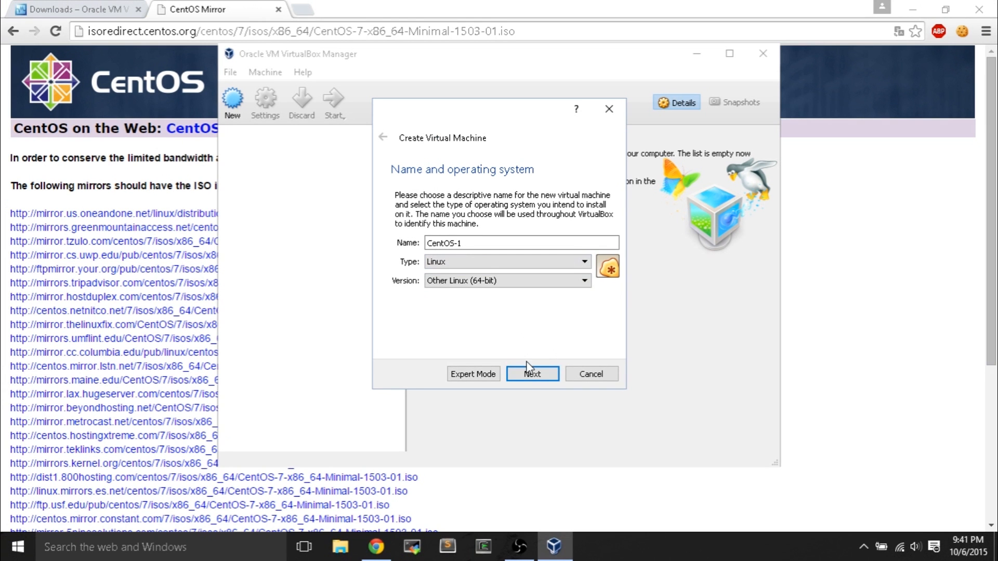
- Keep 512 MB memory and create a dynamically allocated 8 GB VDI disk
{"action": "left_click", "coordinate": [529, 370]}
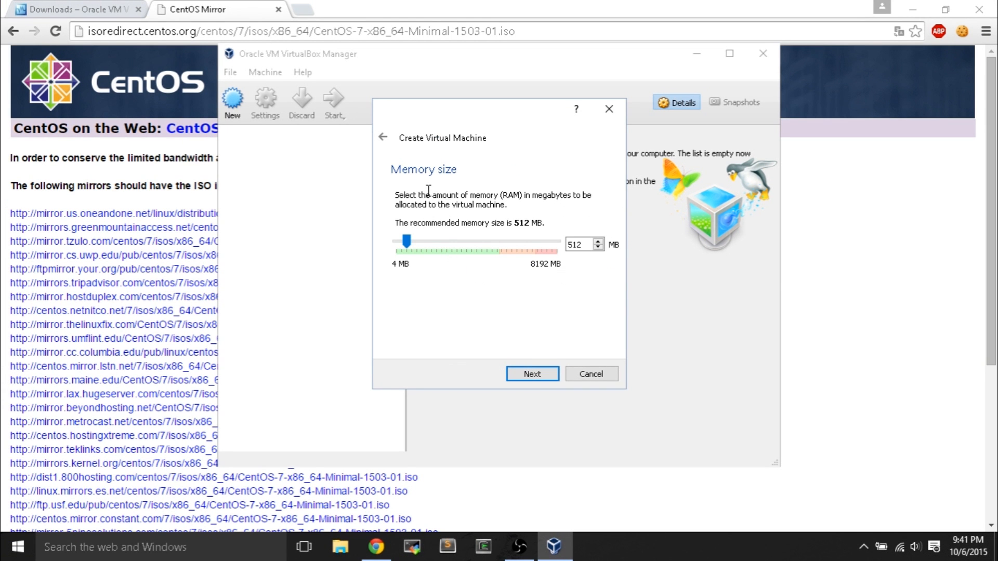
{"action": "left_click", "coordinate": [528, 374]}
{"action": "left_click", "coordinate": [528, 375]}
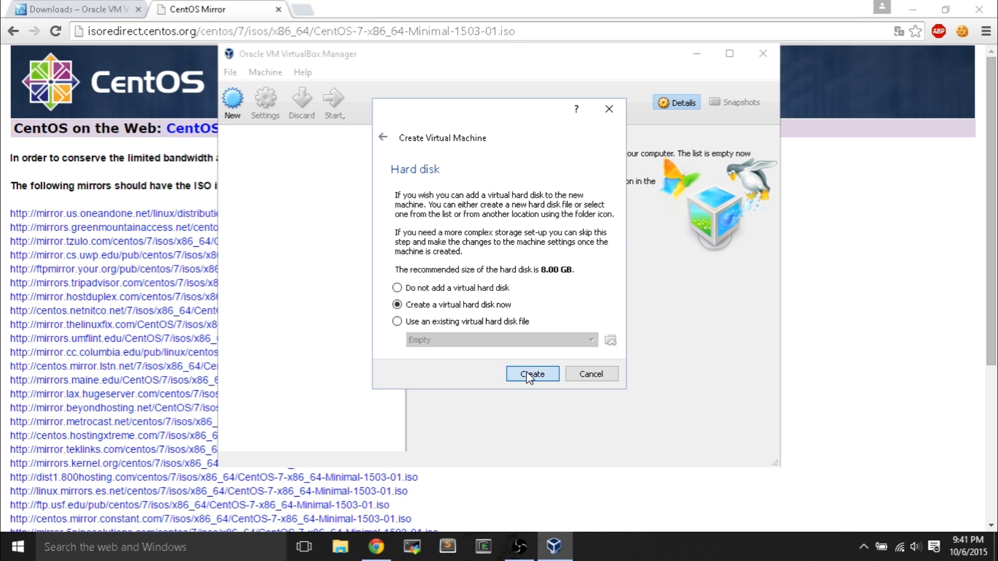
{"action": "left_click", "coordinate": [561, 372]}
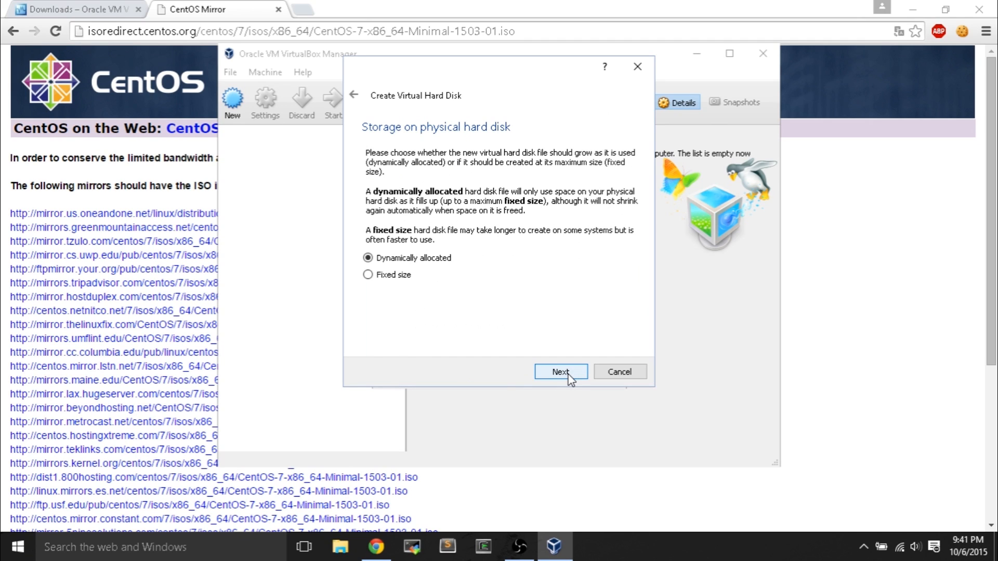
{"action": "left_click", "coordinate": [568, 374]}
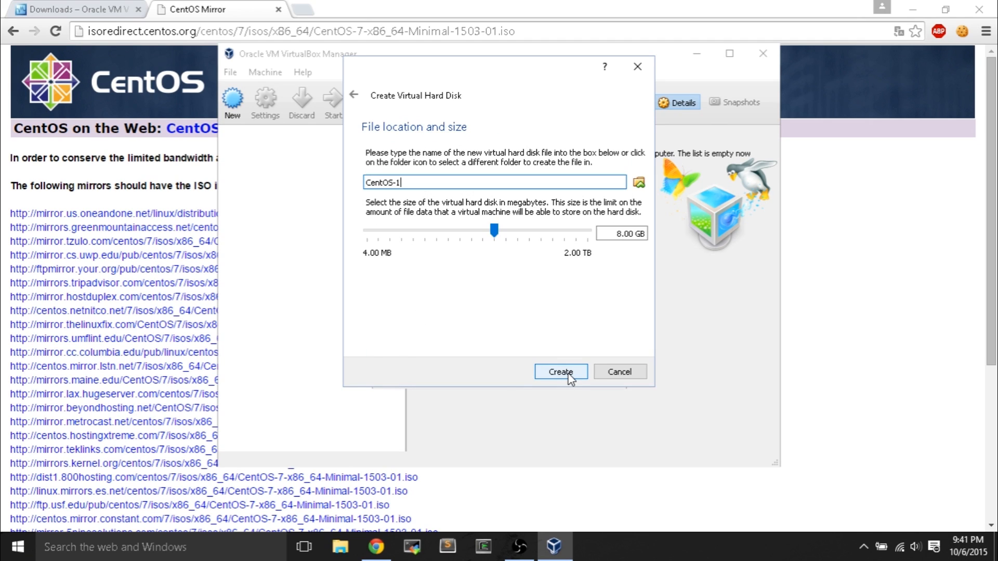
{"action": "left_click", "coordinate": [561, 372]}
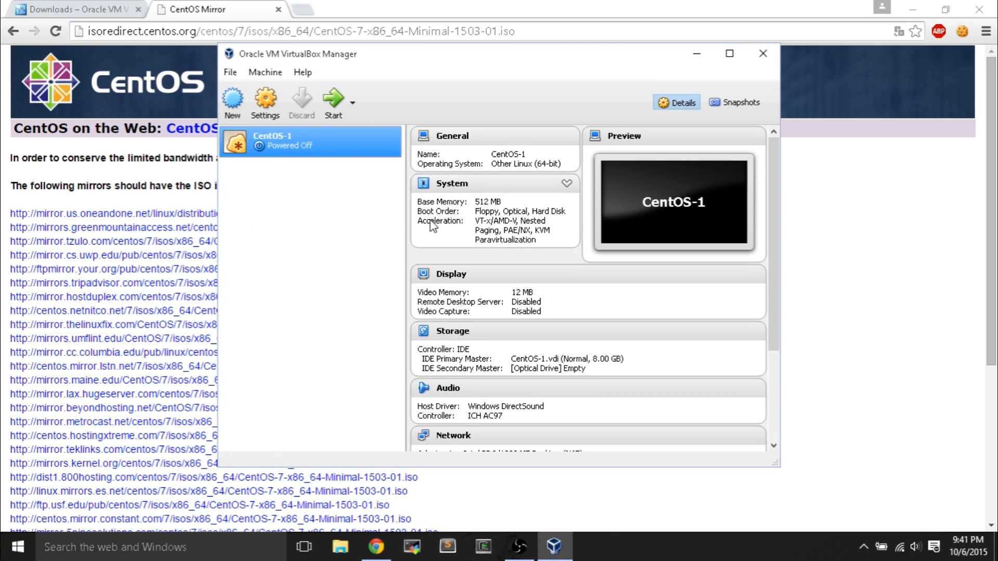
- Start a new VM named CentOS-2 set to Linux, Other Linux (64-bit)
{"action": "left_click", "coordinate": [233, 102]}
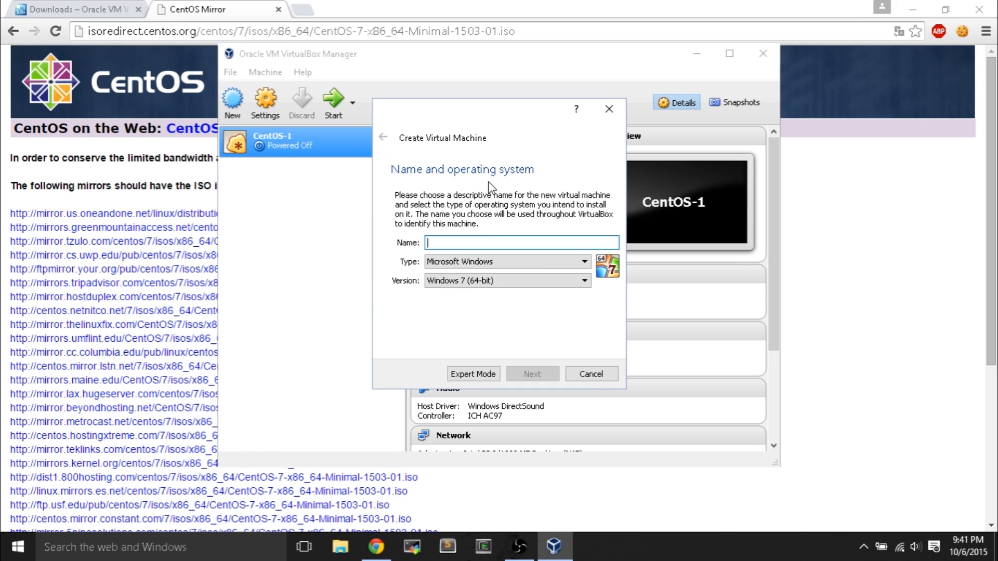
{"action": "type", "text": "CentOS-"}
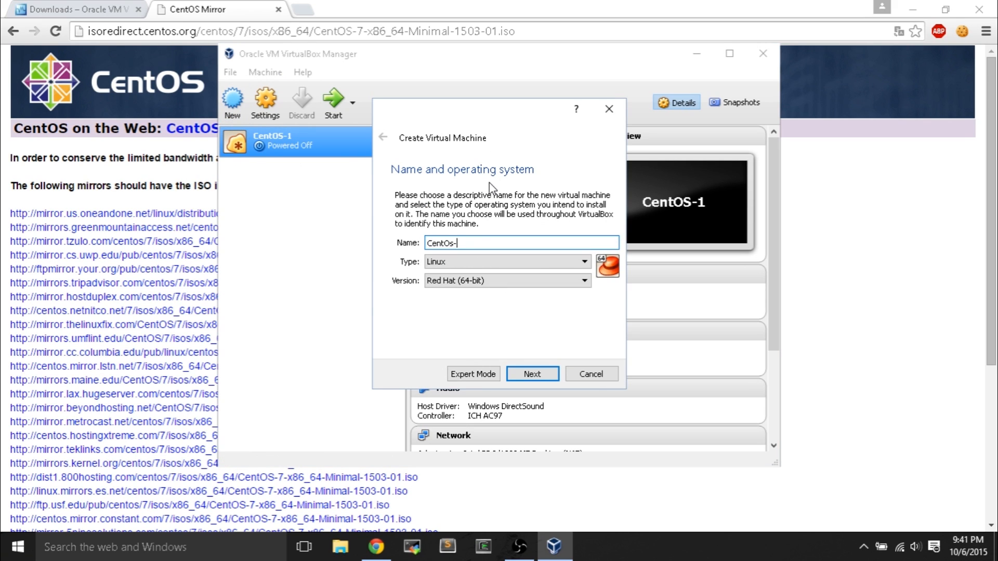
{"action": "type", "text": "2"}
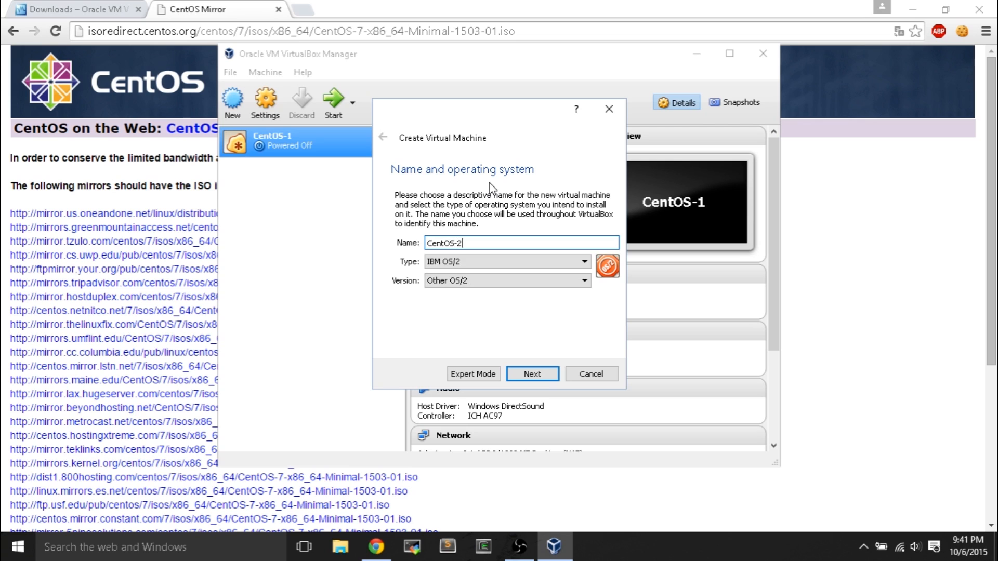
{"action": "left_click", "coordinate": [483, 262]}
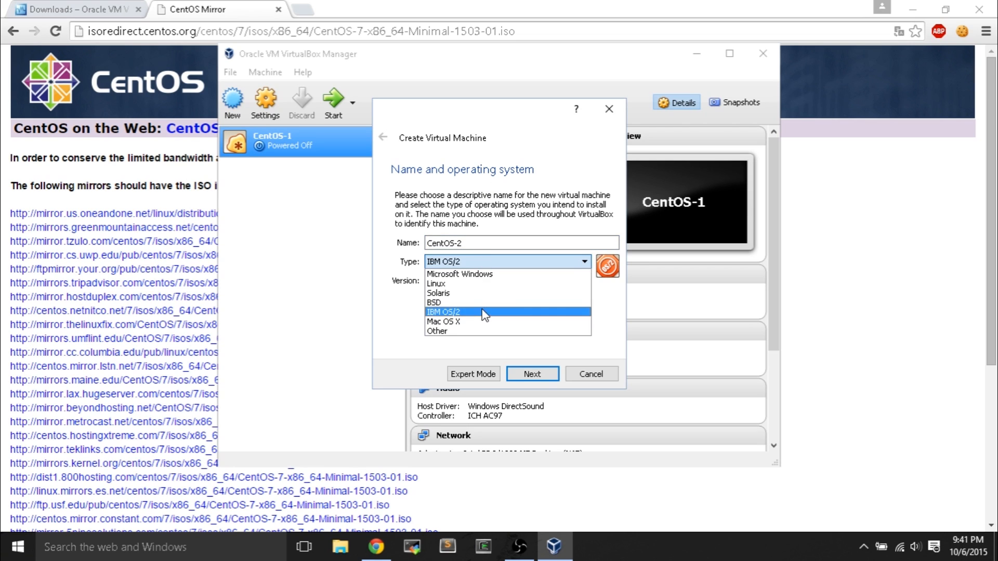
{"action": "left_click", "coordinate": [489, 283]}
{"action": "left_click", "coordinate": [458, 280]}
{"action": "scroll", "coordinate": [480, 376], "scroll_direction": "down", "scroll_amount": 1}
{"action": "left_click", "coordinate": [480, 376]}
- Accept the default 512 MB memory and a dynamically allocated 8 GB VDI disk
{"action": "left_click", "coordinate": [516, 376]}
{"action": "left_click", "coordinate": [547, 378]}
{"action": "left_click", "coordinate": [548, 375]}
{"action": "left_click", "coordinate": [550, 375]}
{"action": "left_click", "coordinate": [561, 377]}
{"action": "left_click", "coordinate": [561, 372]}
{"action": "left_click", "coordinate": [327, 148]}
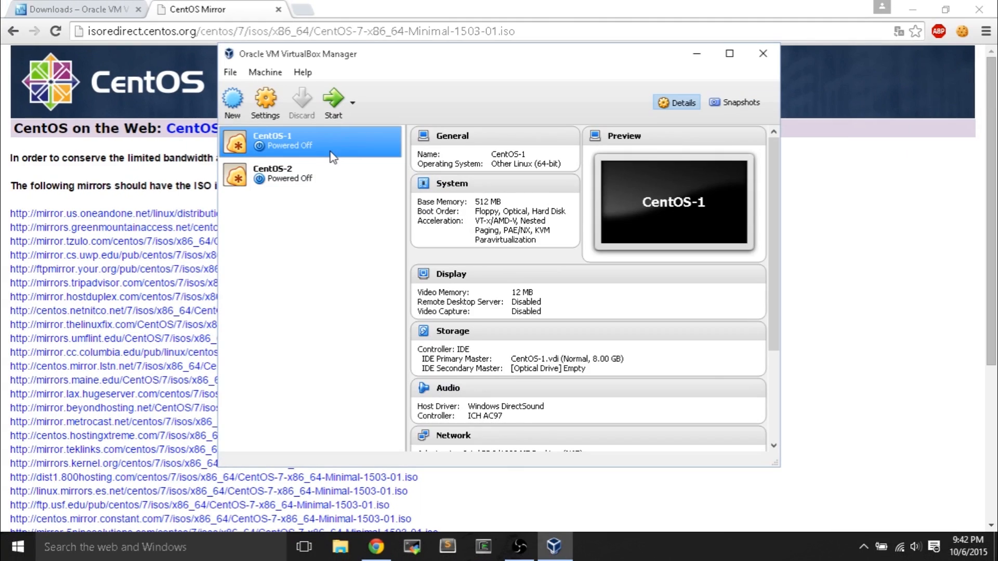
- In CentOS-1's Storage settings, mark the empty optical drive as Live CD/DVD
{"action": "left_click", "coordinate": [270, 123]}
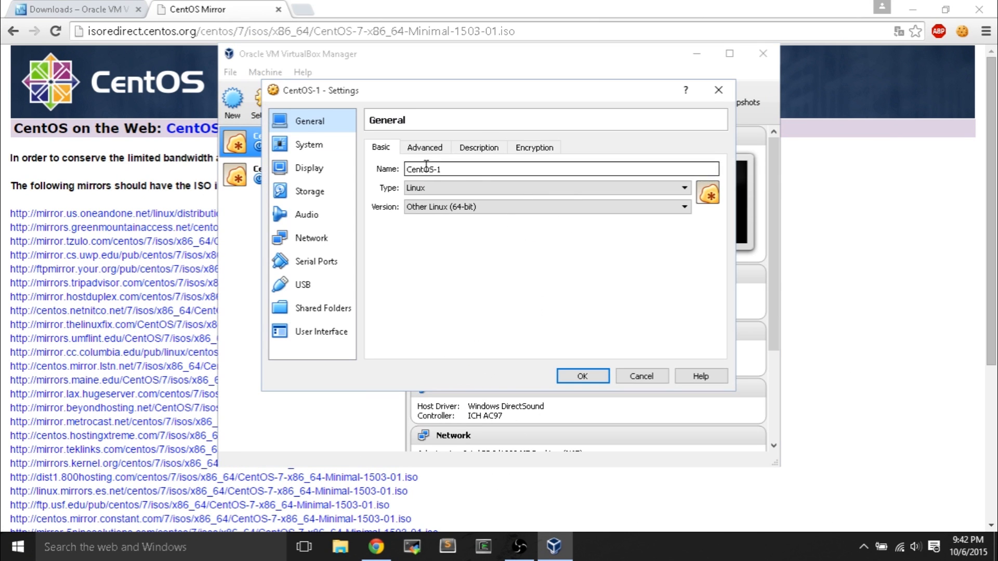
{"action": "left_click", "coordinate": [326, 186]}
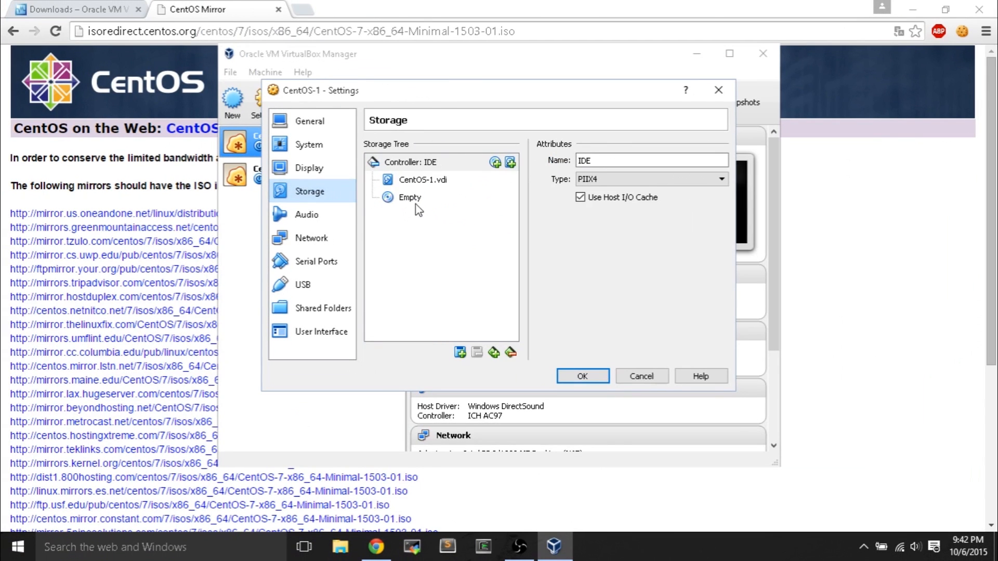
{"action": "left_click", "coordinate": [505, 212]}
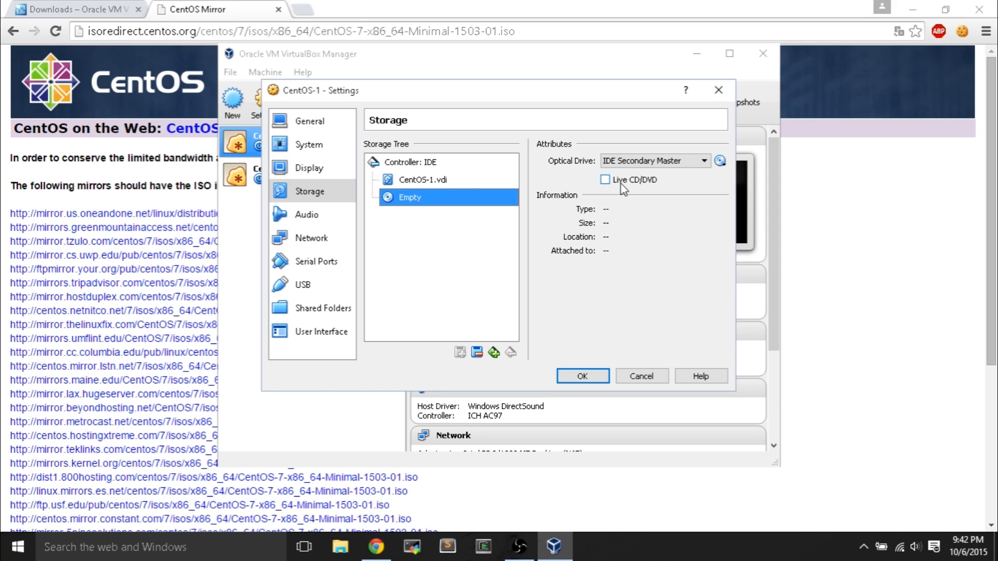
{"action": "left_click", "coordinate": [623, 188]}
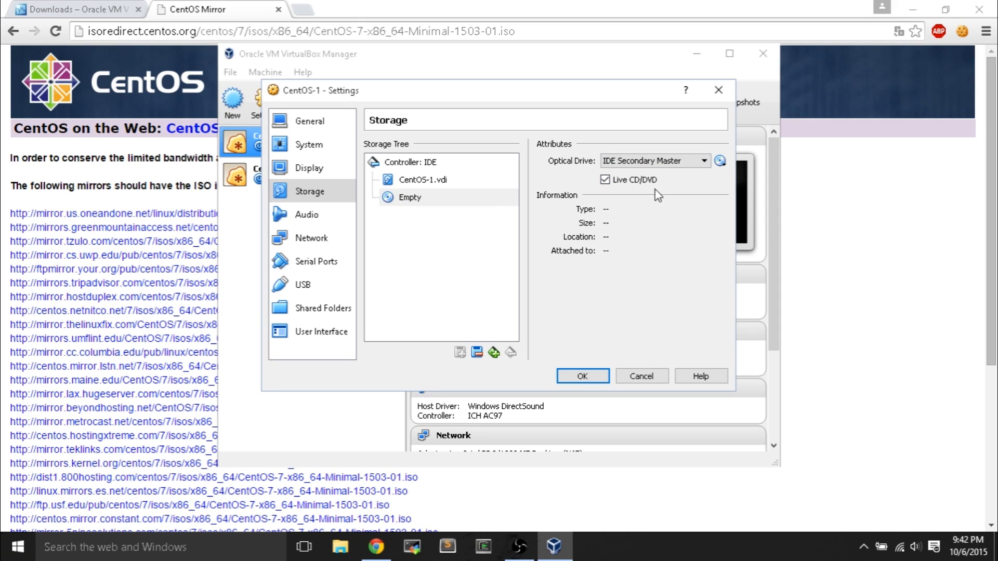
{"action": "left_click", "coordinate": [719, 160]}
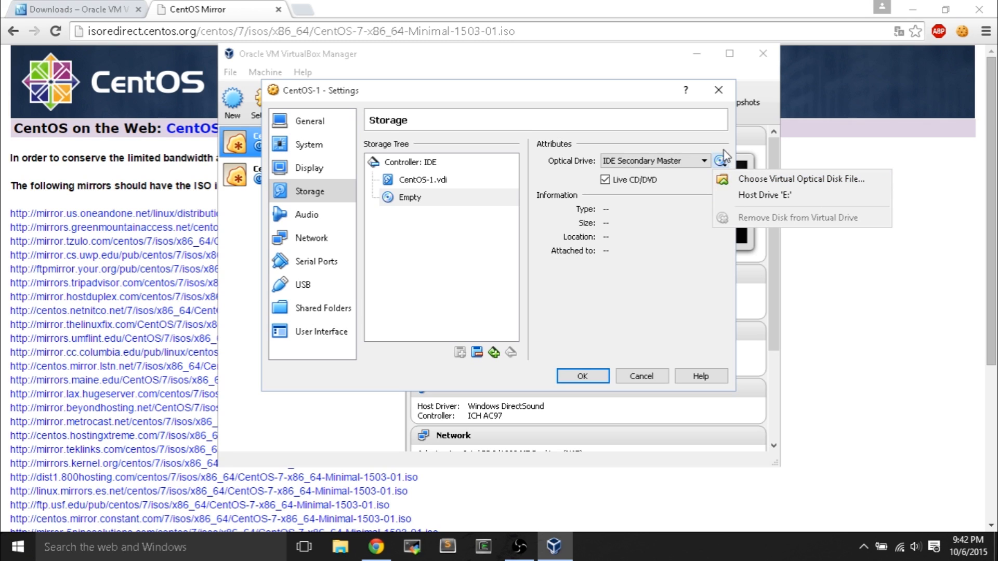
{"action": "left_click", "coordinate": [789, 183]}
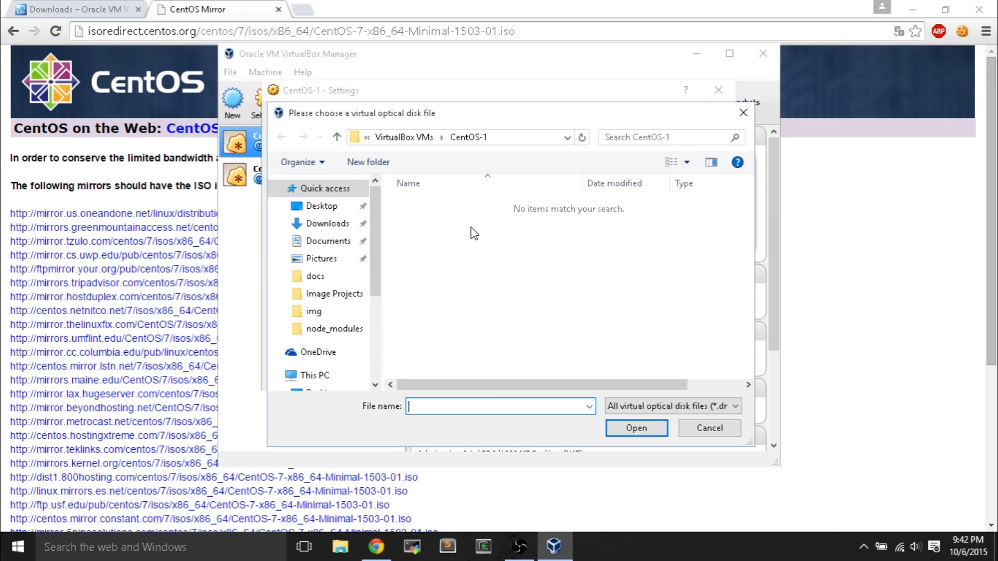
- Attach CentOS-7-x86_64-Minimal-1503-01.iso from Desktop\ISOs and save CentOS-1's settings
{"action": "left_click", "coordinate": [327, 206]}
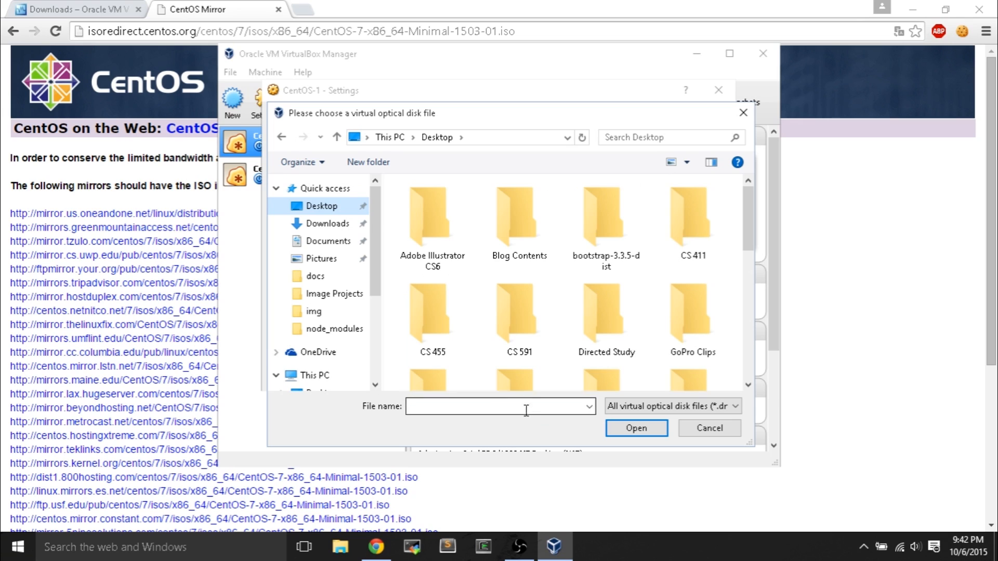
{"action": "scroll", "coordinate": [632, 343], "scroll_direction": "down", "scroll_amount": 1}
{"action": "scroll", "coordinate": [631, 343], "scroll_direction": "down", "scroll_amount": 1}
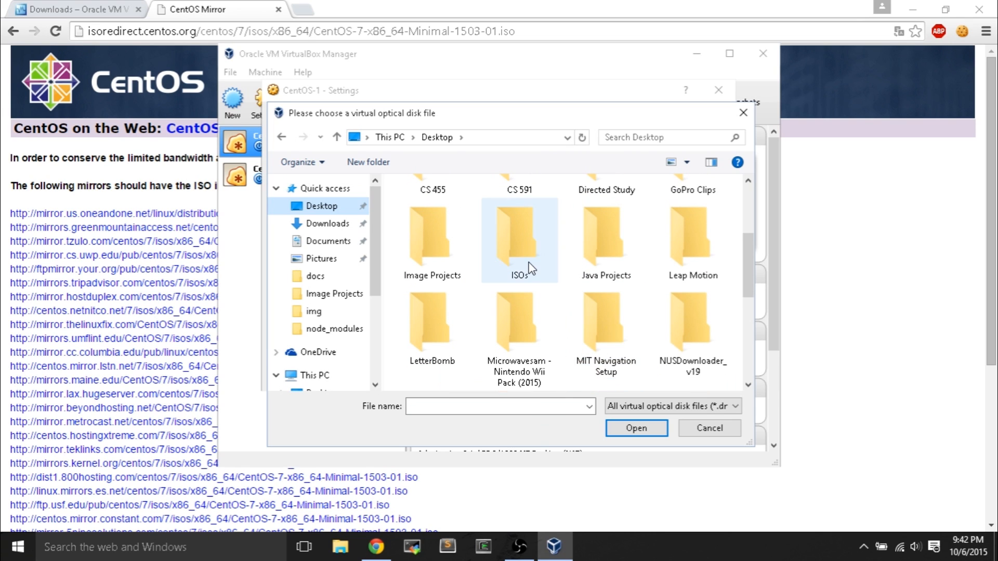
{"action": "double_click", "coordinate": [541, 251]}
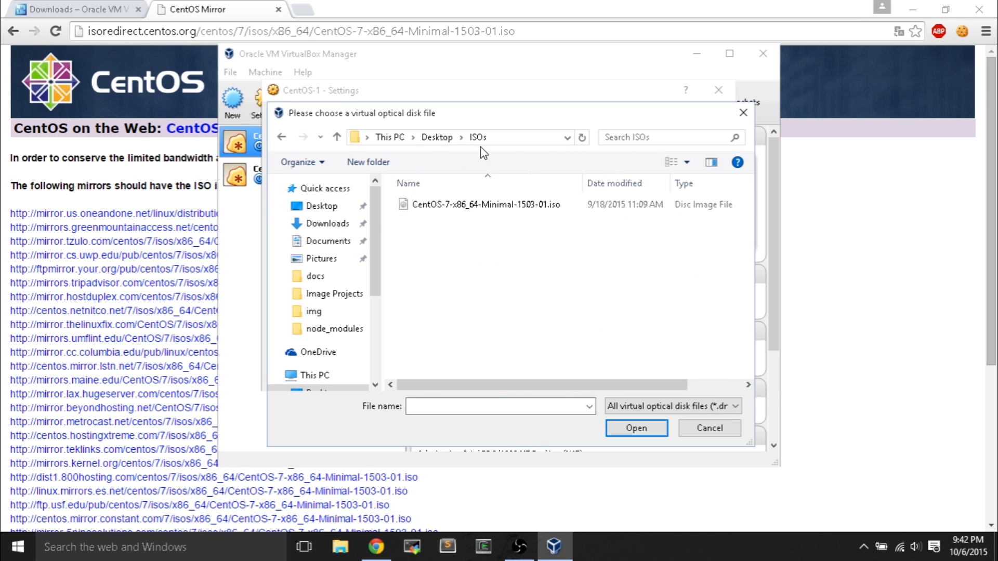
{"action": "left_click", "coordinate": [500, 208]}
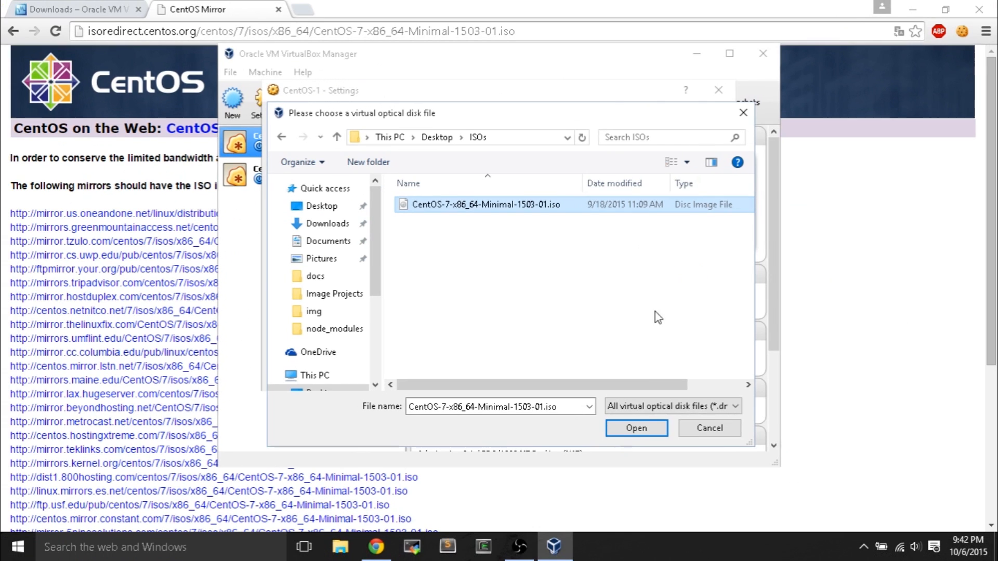
{"action": "left_click", "coordinate": [636, 428]}
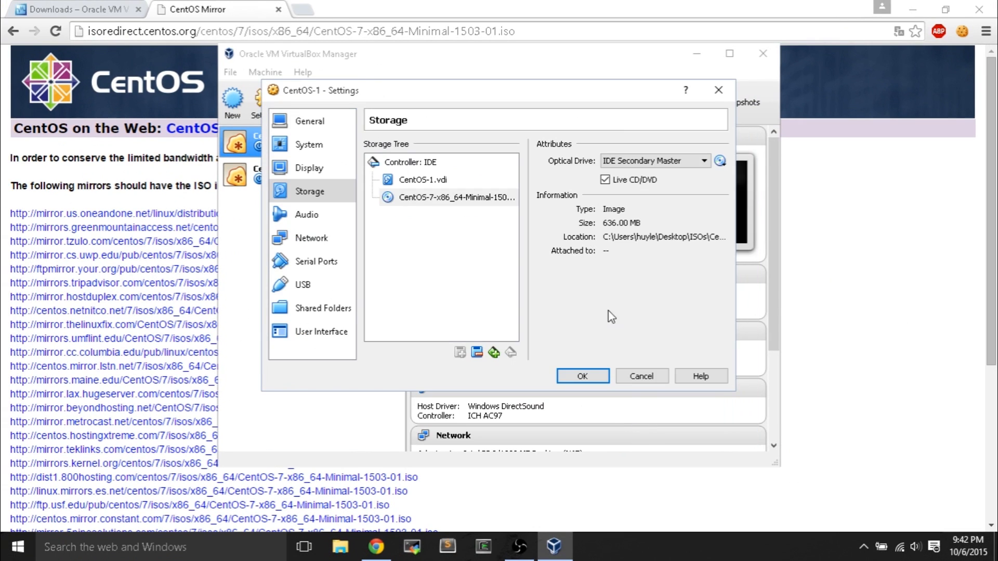
{"action": "left_click", "coordinate": [450, 200]}
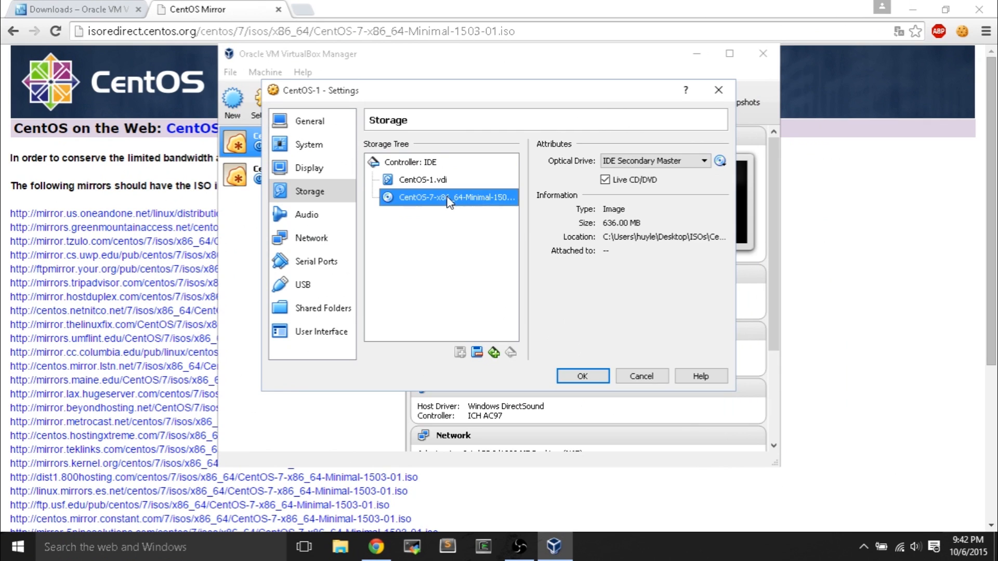
{"action": "left_click", "coordinate": [583, 376]}
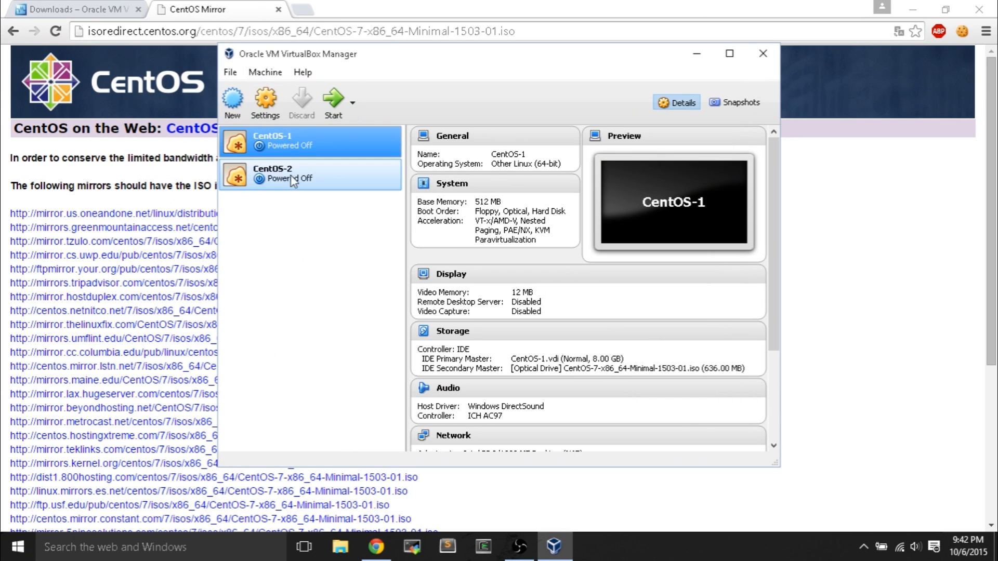
{"action": "left_click", "coordinate": [287, 171]}
- Load the CentOS 7 minimal ISO as CentOS-2's live CD/DVD, save, and start CentOS-1
{"action": "left_click", "coordinate": [273, 110]}
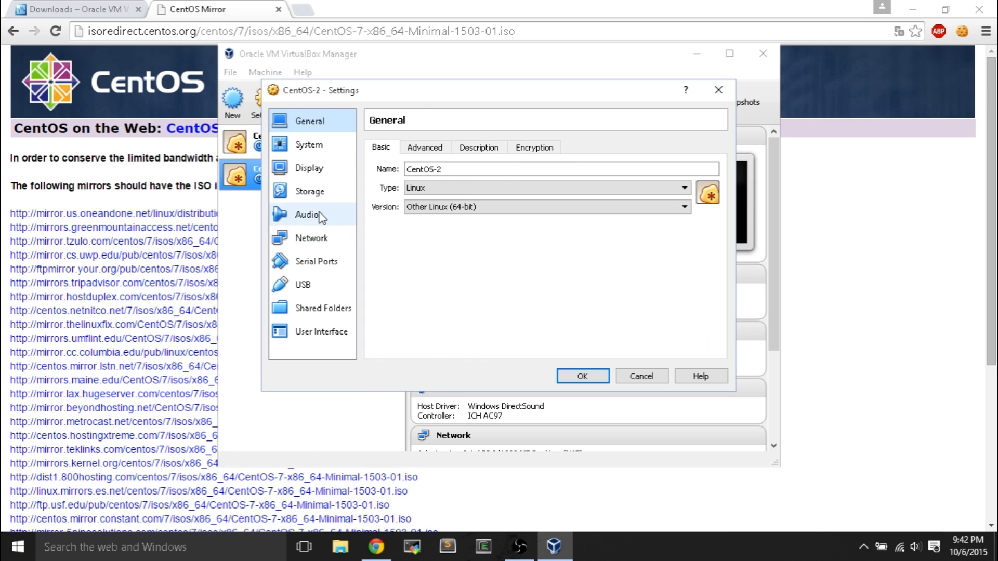
{"action": "left_click", "coordinate": [310, 191]}
{"action": "left_click", "coordinate": [410, 197]}
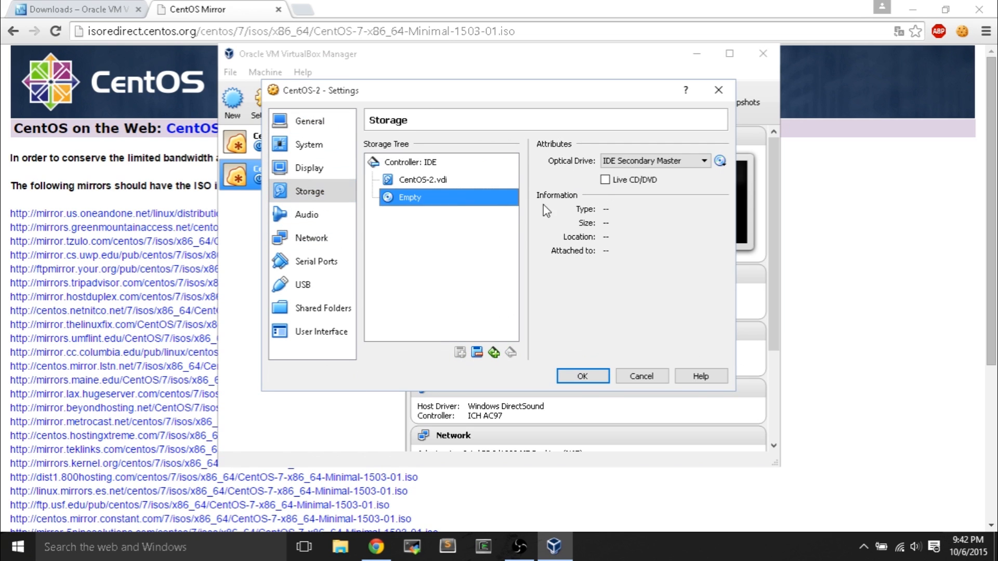
{"action": "left_click", "coordinate": [605, 179]}
{"action": "left_click", "coordinate": [721, 162]}
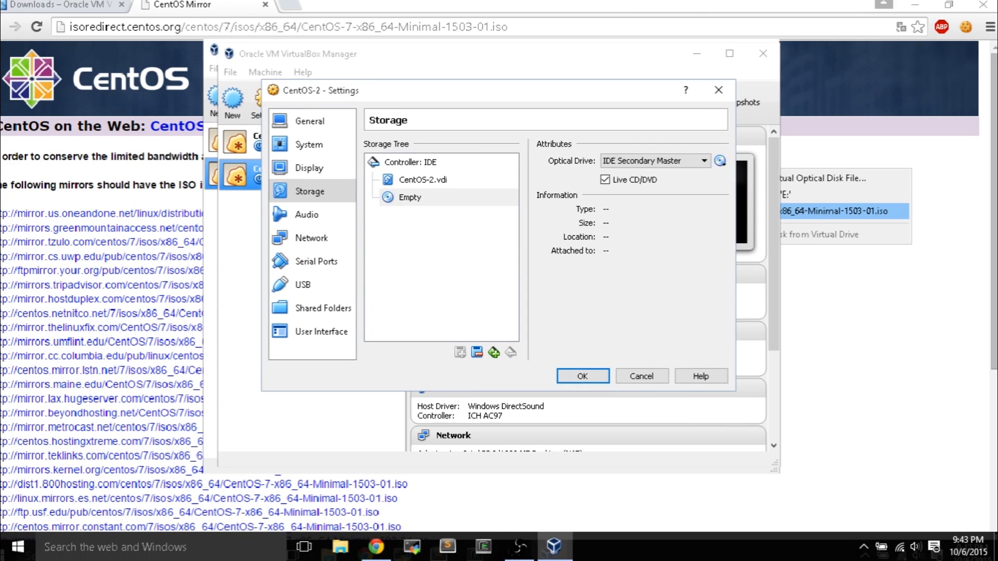
{"action": "left_click", "coordinate": [720, 161]}
{"action": "left_click", "coordinate": [671, 210]}
{"action": "left_click", "coordinate": [581, 375]}
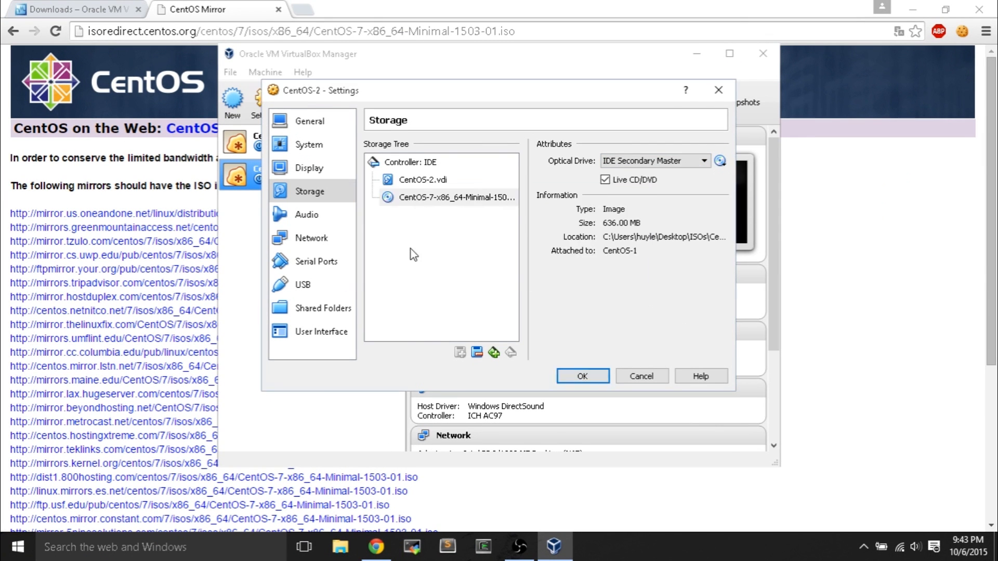
{"action": "left_click", "coordinate": [333, 102]}
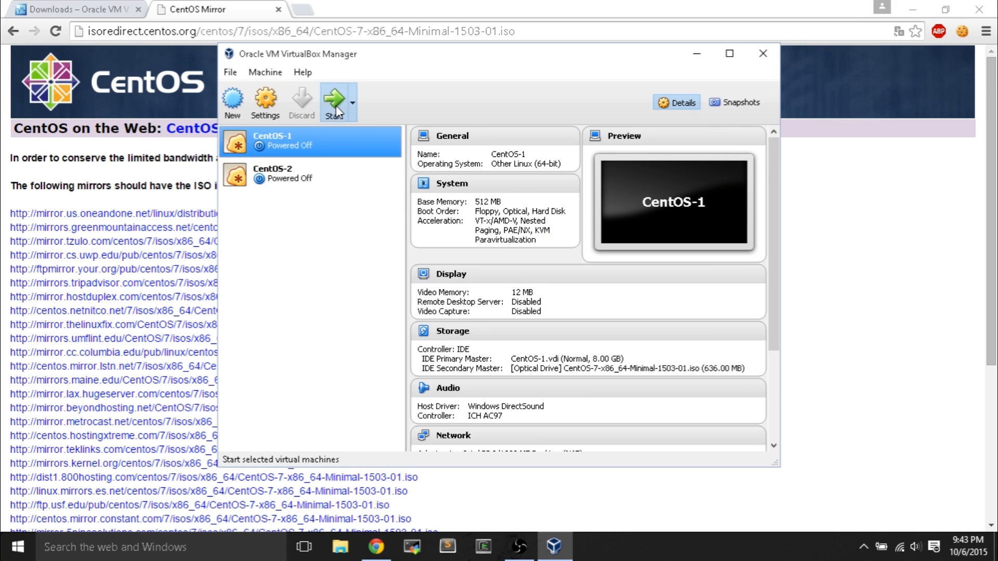
- Start CentOS-2, arrange both VM windows side by side, and dismiss the keyboard capture notices
{"action": "left_click", "coordinate": [328, 180]}
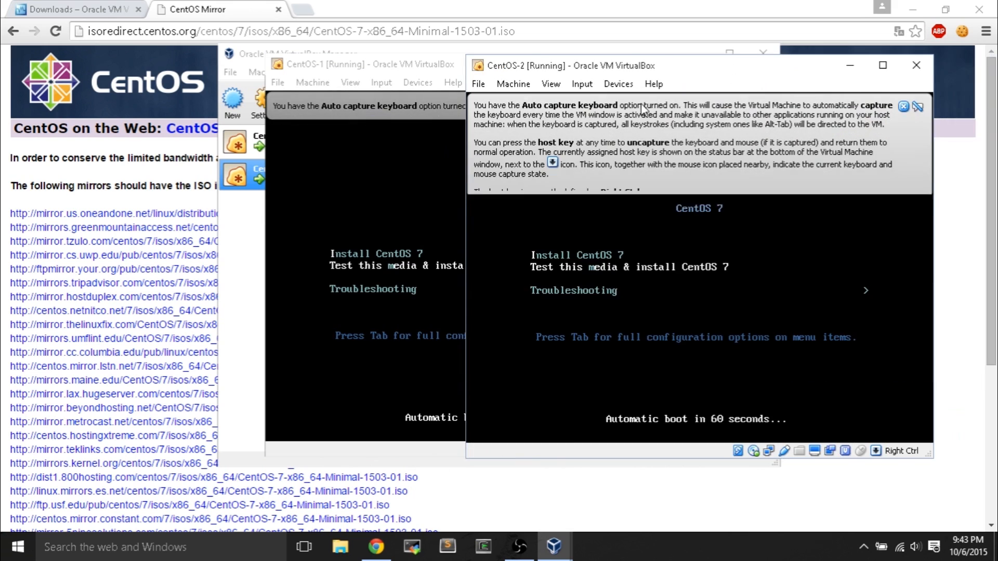
{"action": "left_click_drag", "start_coordinate": [437, 70], "coordinate": [251, 62]}
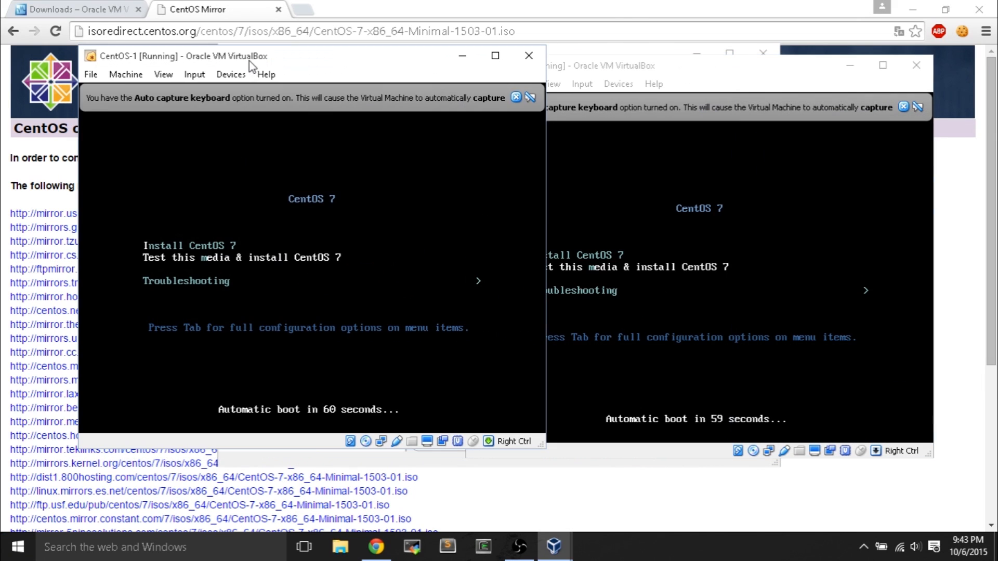
{"action": "left_click", "coordinate": [516, 97]}
{"action": "left_click", "coordinate": [904, 107]}
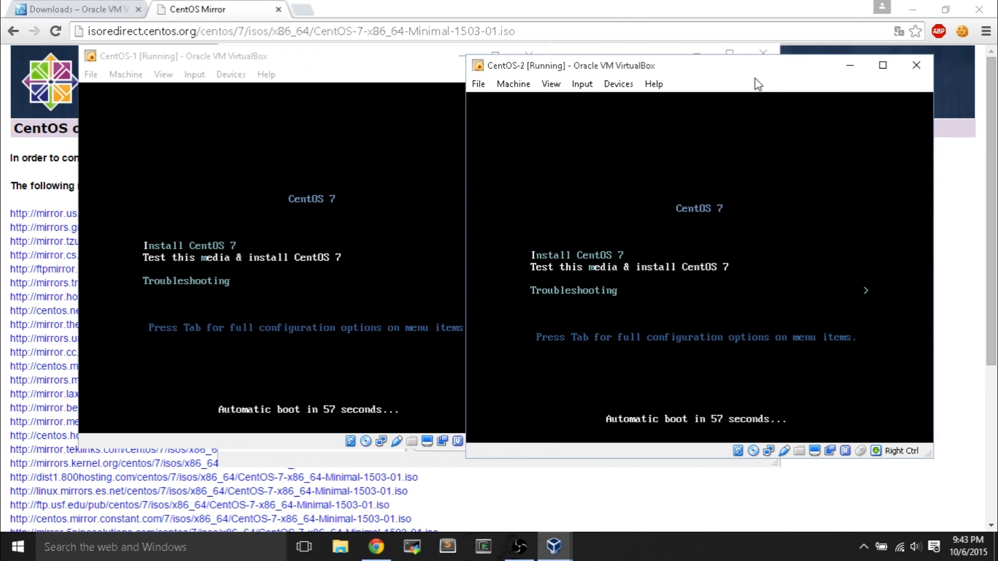
{"action": "left_click_drag", "start_coordinate": [720, 73], "coordinate": [717, 68]}
{"action": "left_click", "coordinate": [364, 79]}
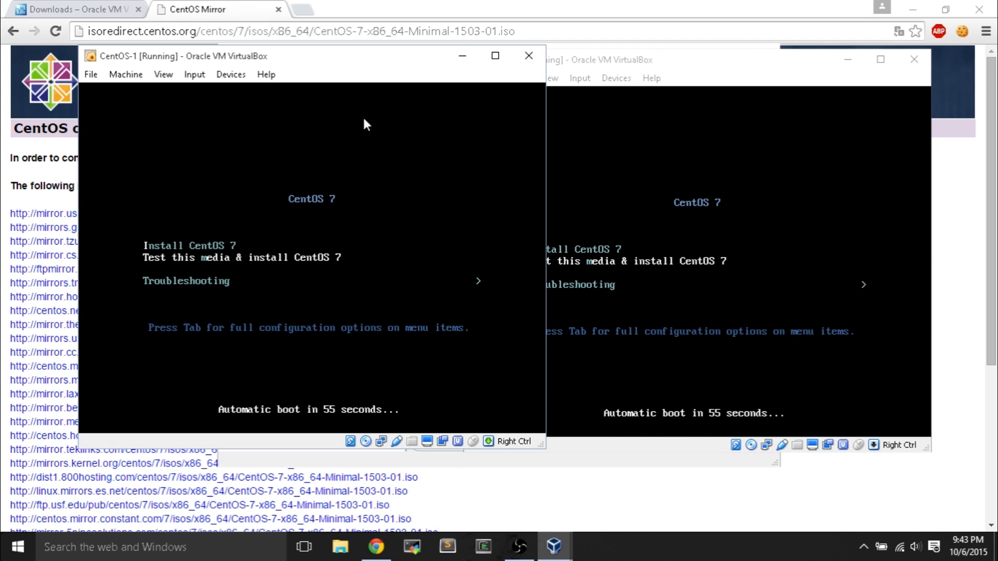
{"action": "left_click", "coordinate": [371, 157]}
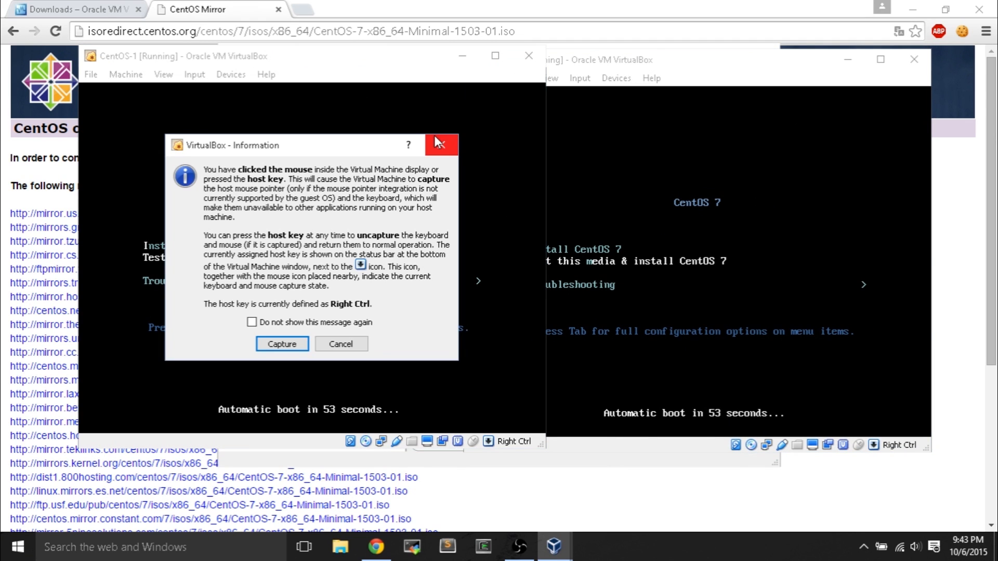
- Boot the CentOS 7 installer in both VMs and dismiss the mouse integration notice
{"action": "left_click", "coordinate": [340, 344]}
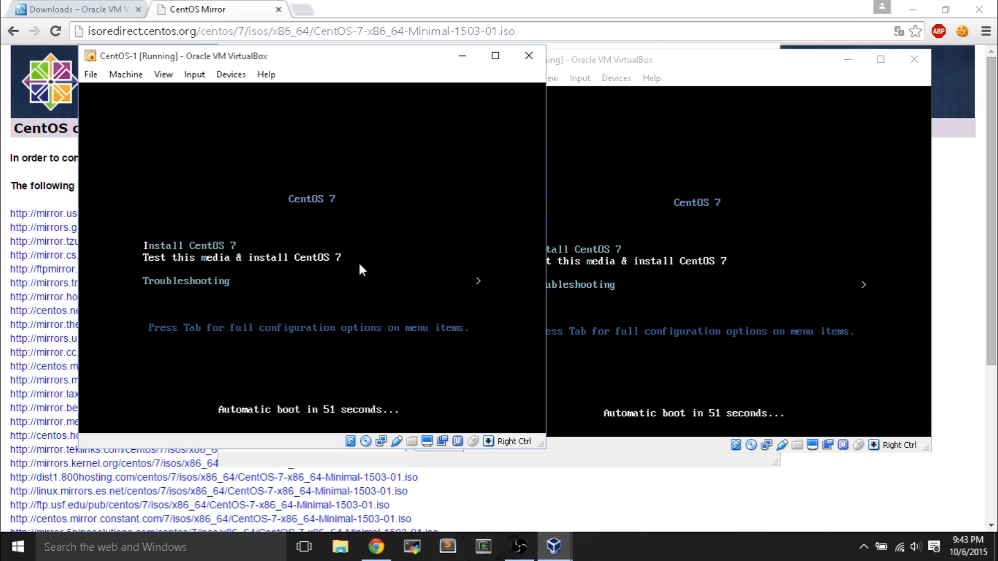
{"action": "key", "text": "Return"}
{"action": "left_click", "coordinate": [650, 104]}
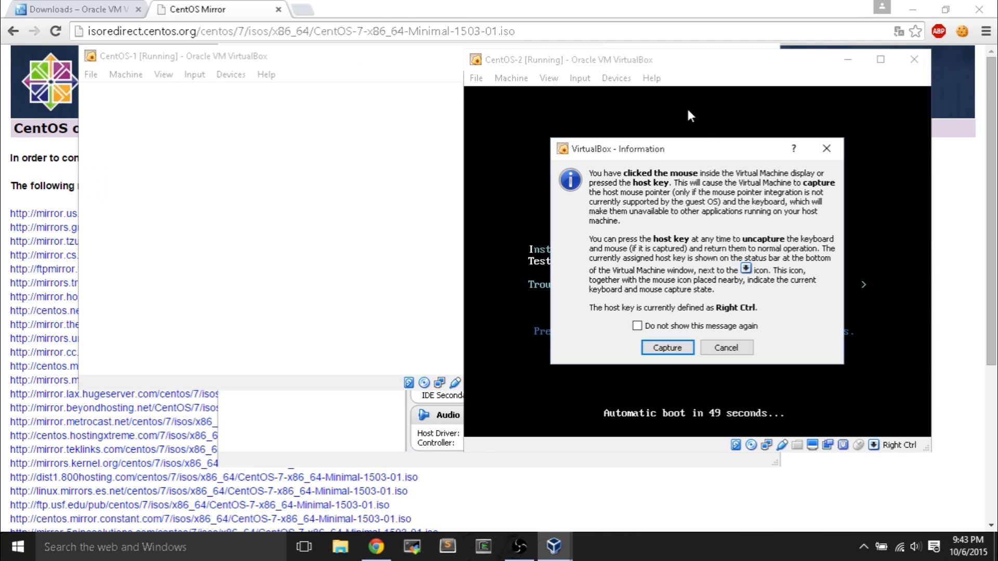
{"action": "left_click", "coordinate": [722, 347]}
{"action": "key", "text": "Return"}
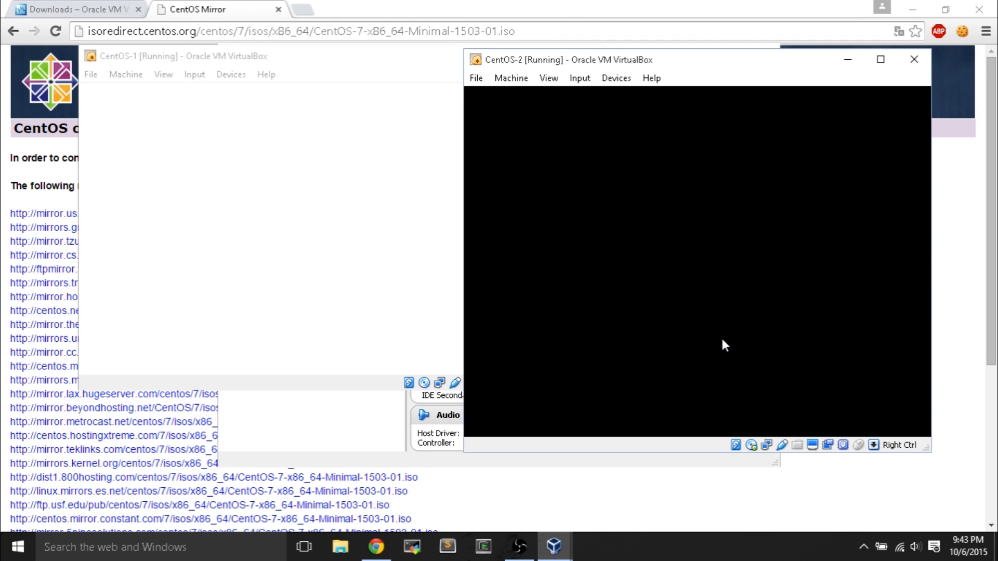
{"action": "left_click_drag", "start_coordinate": [363, 60], "coordinate": [457, 73]}
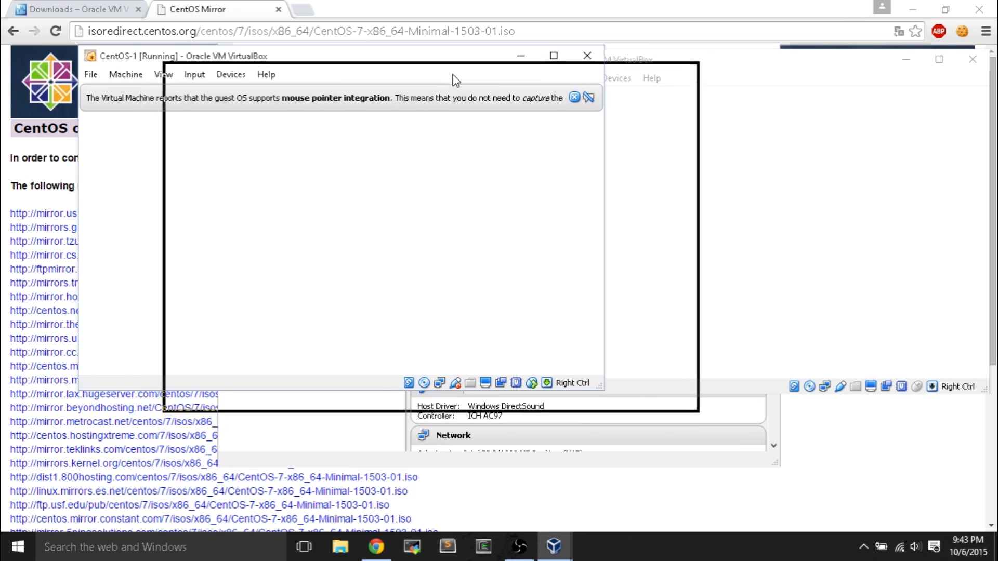
{"action": "left_click", "coordinate": [665, 107]}
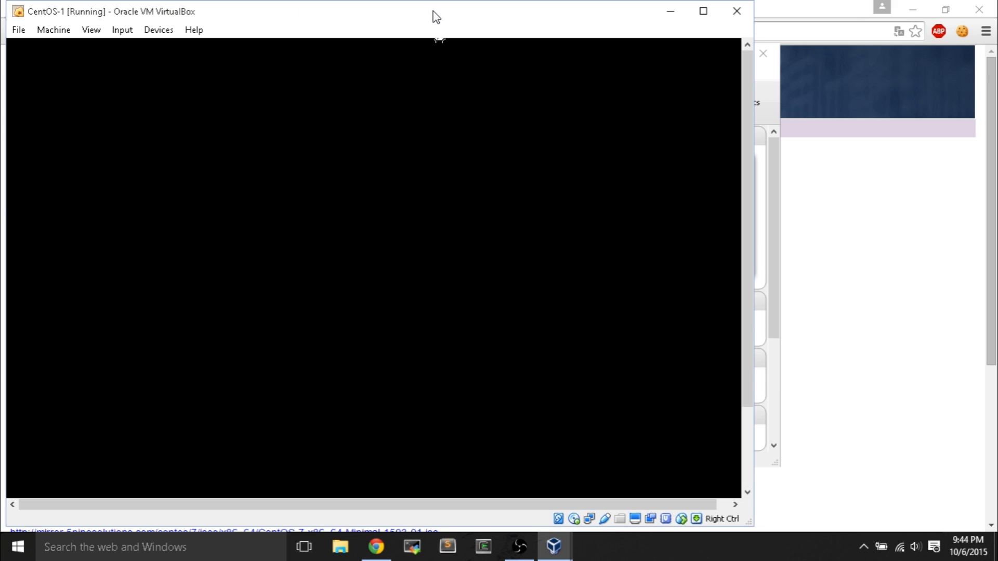
- Continue with English (United States) in both the CentOS-1 and CentOS-2 installers
{"action": "left_click_drag", "start_coordinate": [436, 17], "coordinate": [687, 10]}
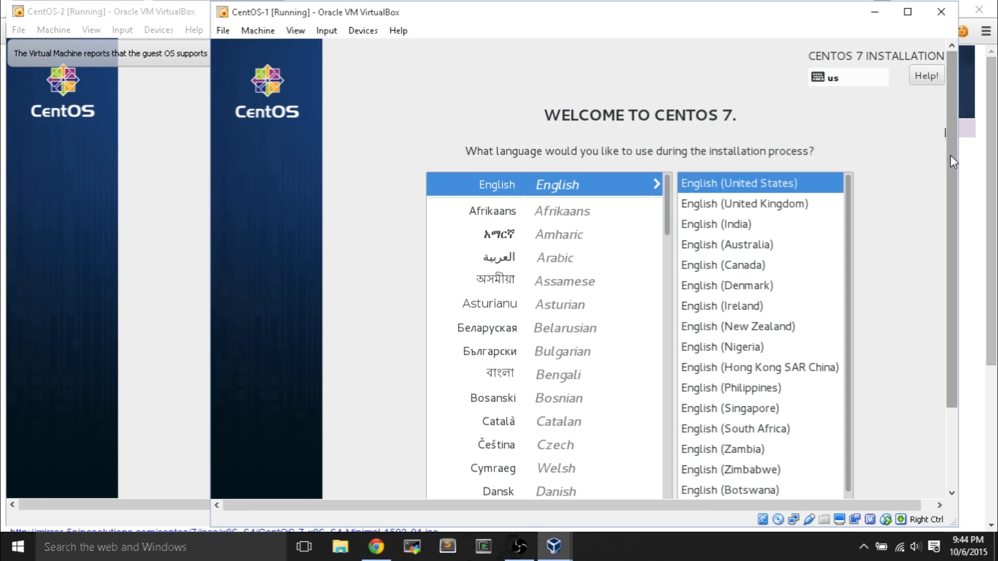
{"action": "left_click_drag", "start_coordinate": [950, 154], "coordinate": [947, 353]}
{"action": "left_click", "coordinate": [915, 483]}
{"action": "left_click", "coordinate": [133, 13]}
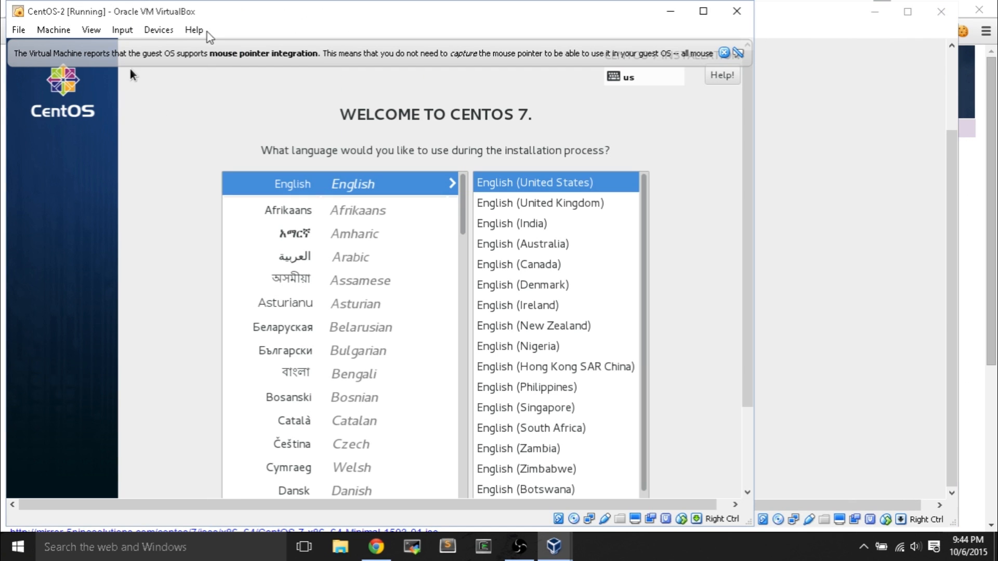
{"action": "left_click_drag", "start_coordinate": [747, 154], "coordinate": [724, 374]}
{"action": "left_click", "coordinate": [716, 484]}
{"action": "left_click", "coordinate": [953, 352]}
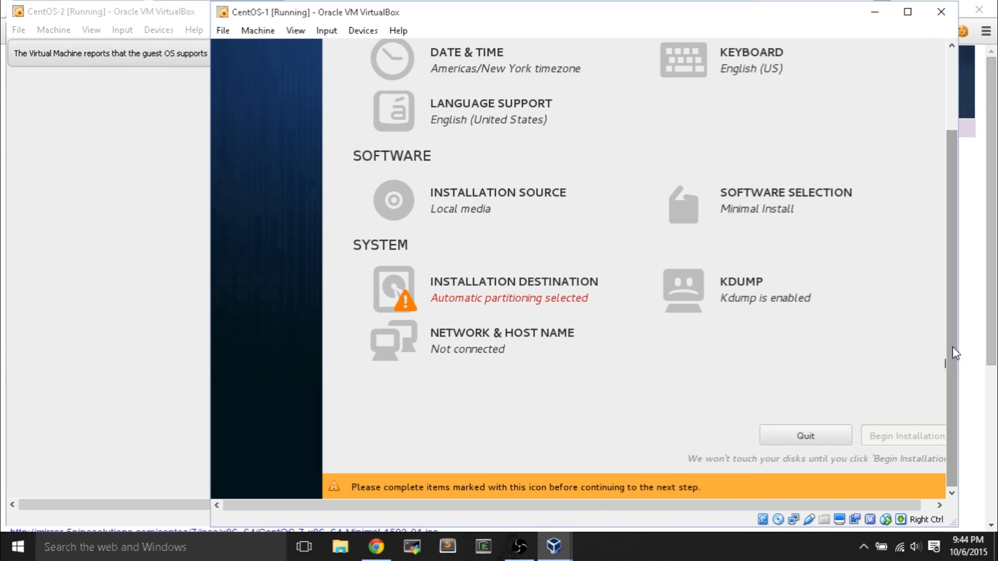
- Confirm automatic partitioning on CentOS-1's installation destination and begin its installation
{"action": "left_click", "coordinate": [553, 289]}
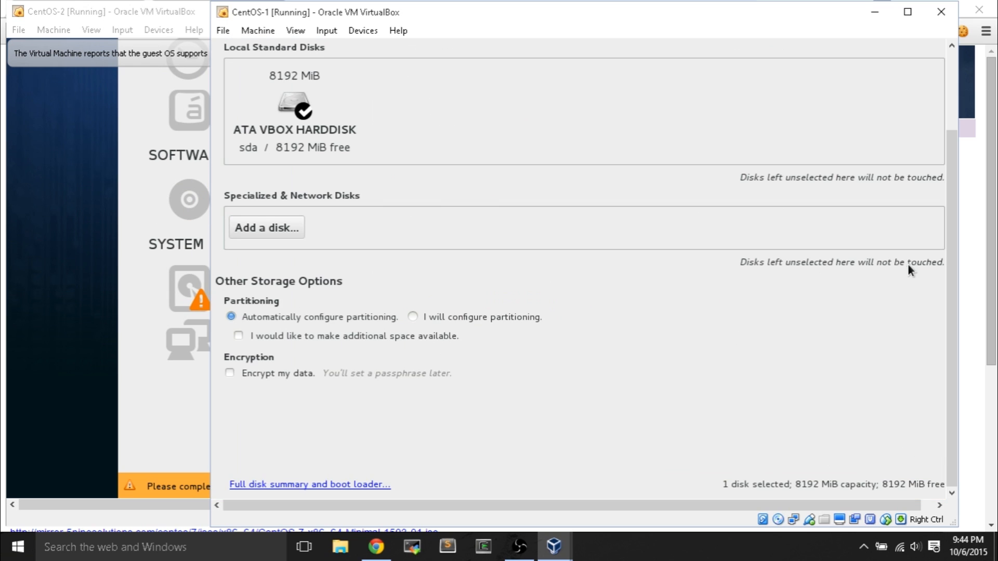
{"action": "scroll", "coordinate": [945, 312], "scroll_direction": "up", "scroll_amount": 4}
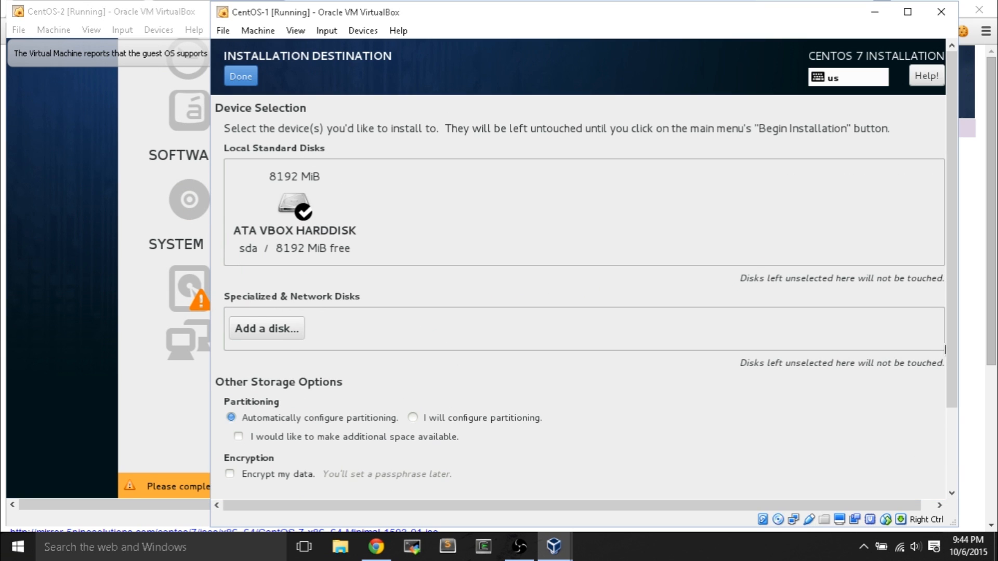
{"action": "left_click", "coordinate": [235, 78]}
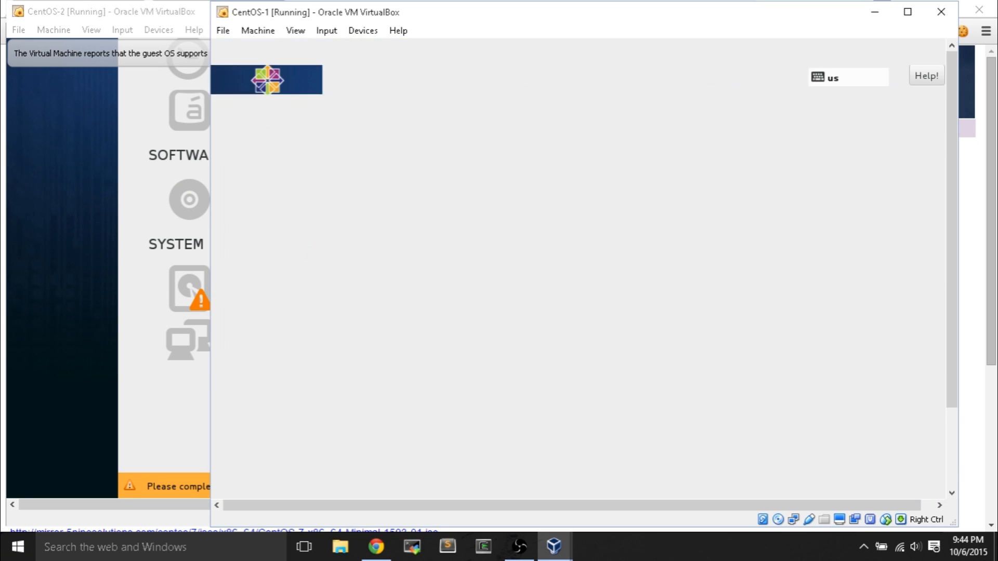
{"action": "scroll", "coordinate": [936, 260], "scroll_direction": "down", "scroll_amount": 3}
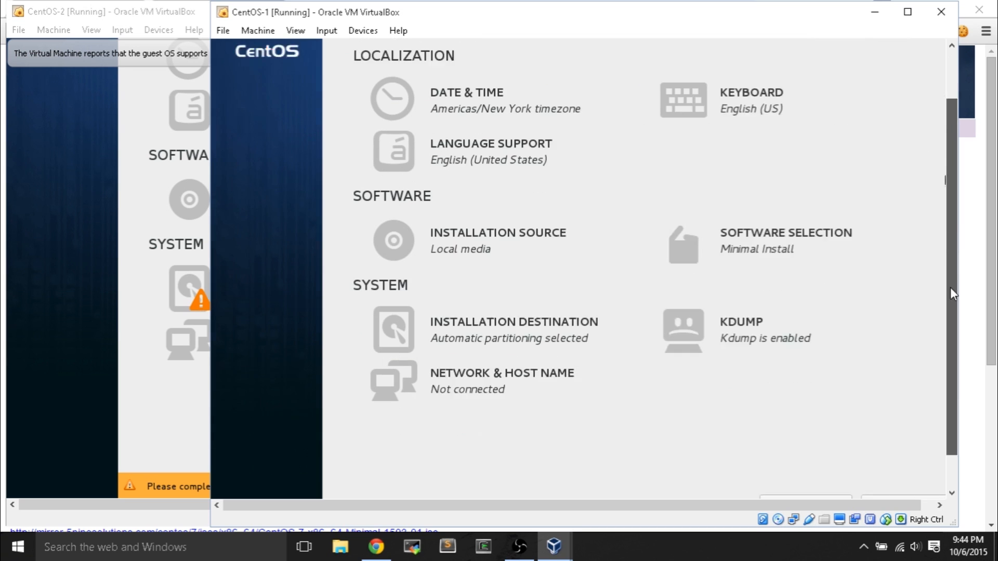
{"action": "left_click", "coordinate": [916, 472]}
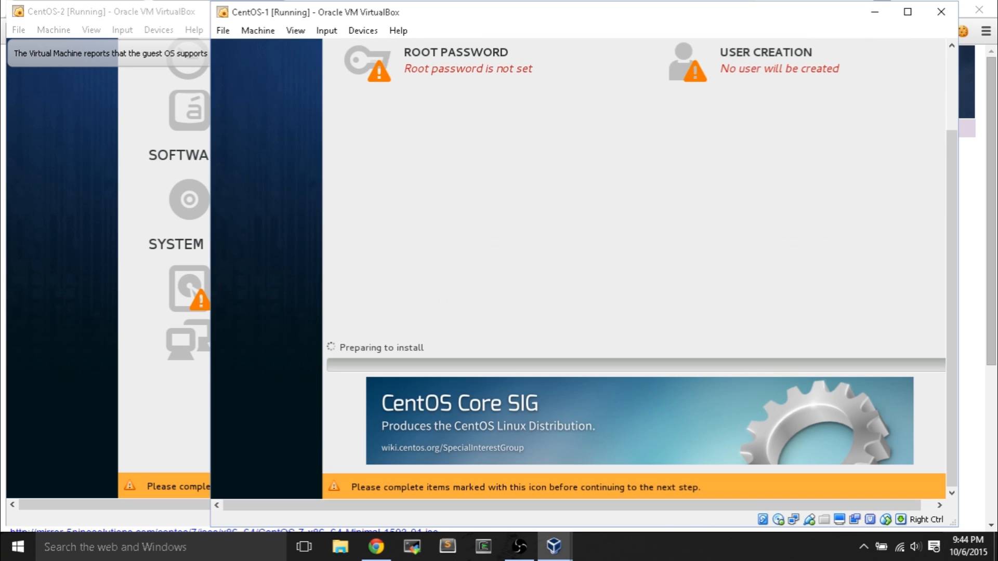
{"action": "left_click", "coordinate": [58, 225]}
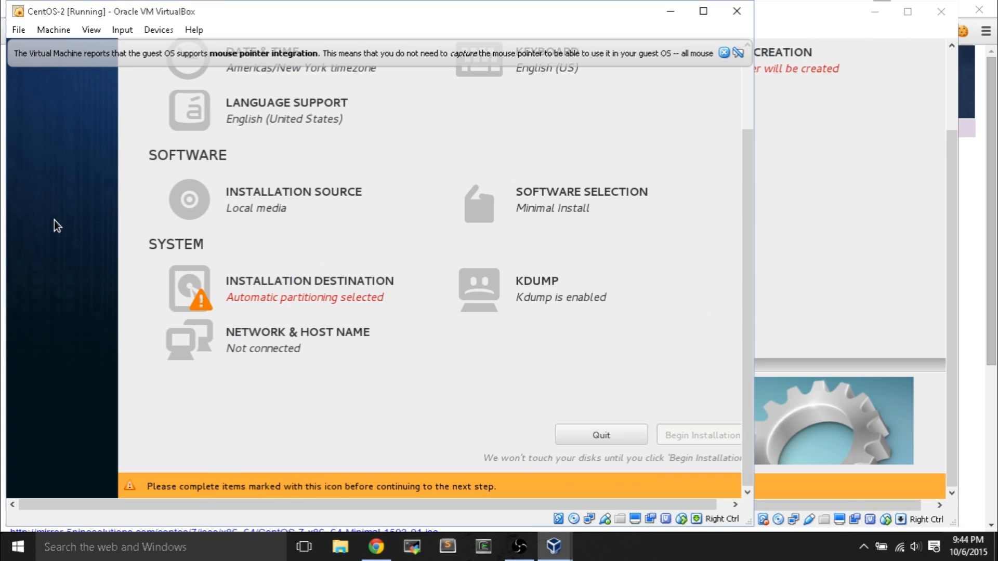
- Keep automatic partitioning for CentOS-2's installation destination and begin its installation
{"action": "left_click", "coordinate": [357, 294]}
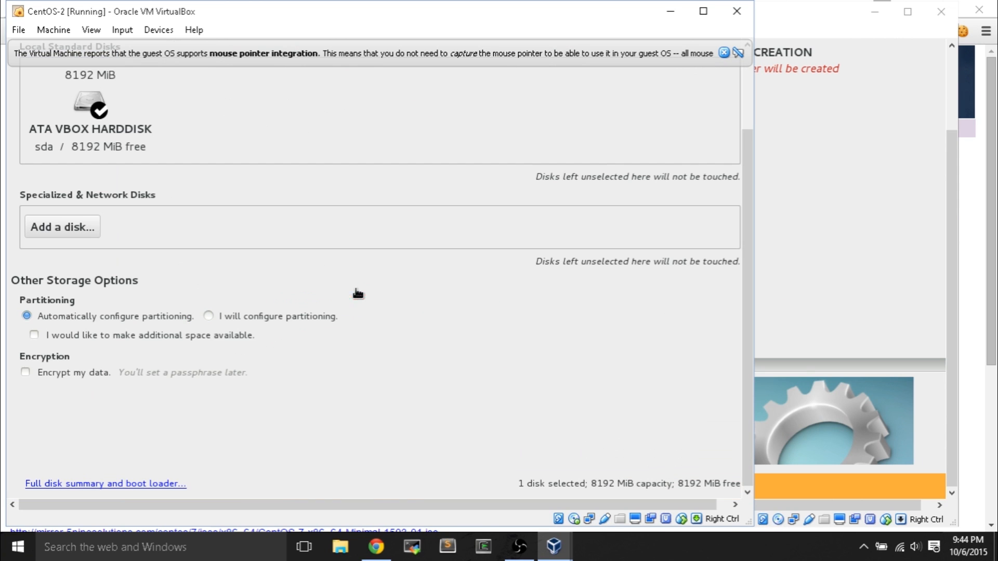
{"action": "scroll", "coordinate": [741, 271], "scroll_direction": "up", "scroll_amount": 3}
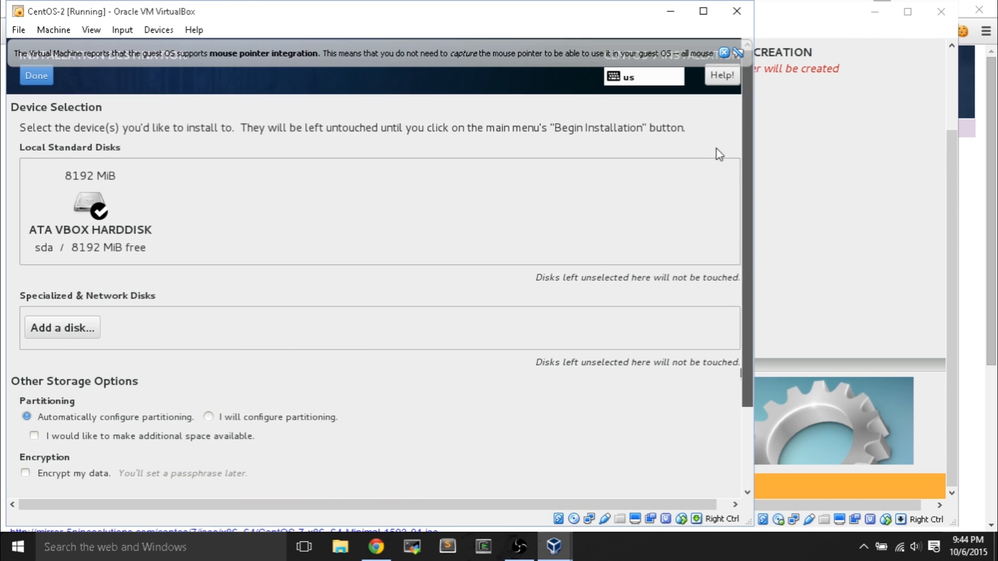
{"action": "left_click", "coordinate": [37, 76]}
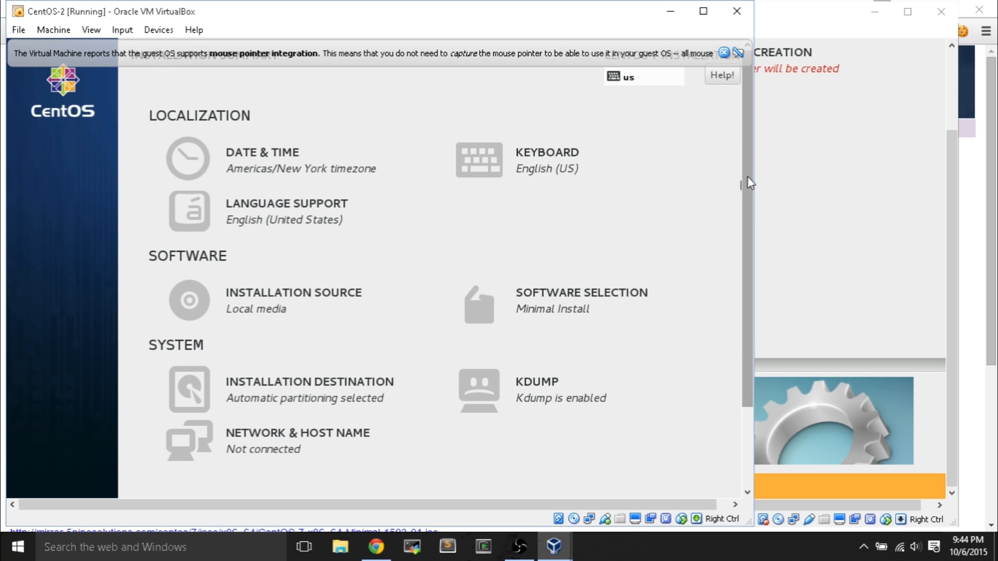
{"action": "left_click_drag", "start_coordinate": [749, 182], "coordinate": [745, 250]}
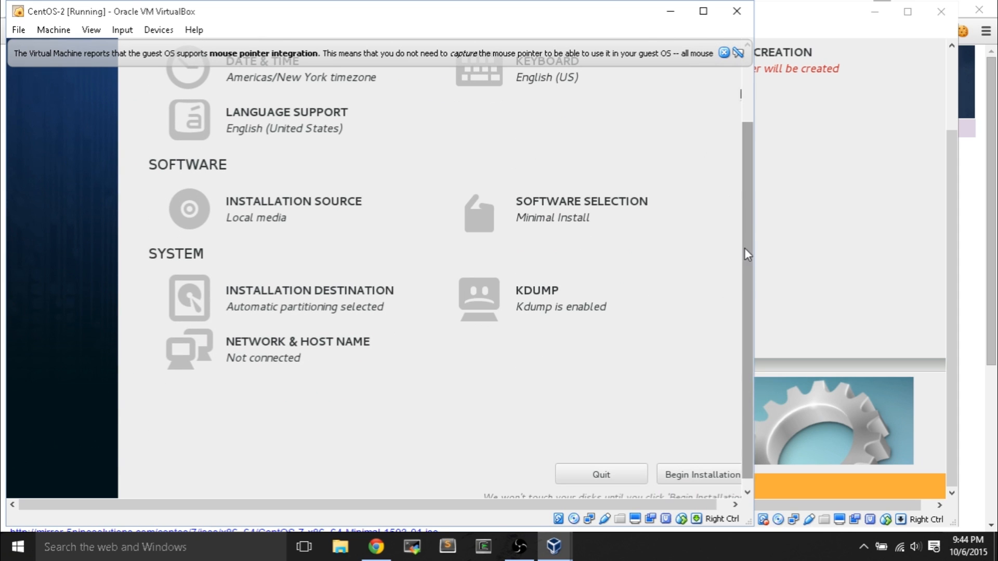
{"action": "left_click", "coordinate": [705, 476]}
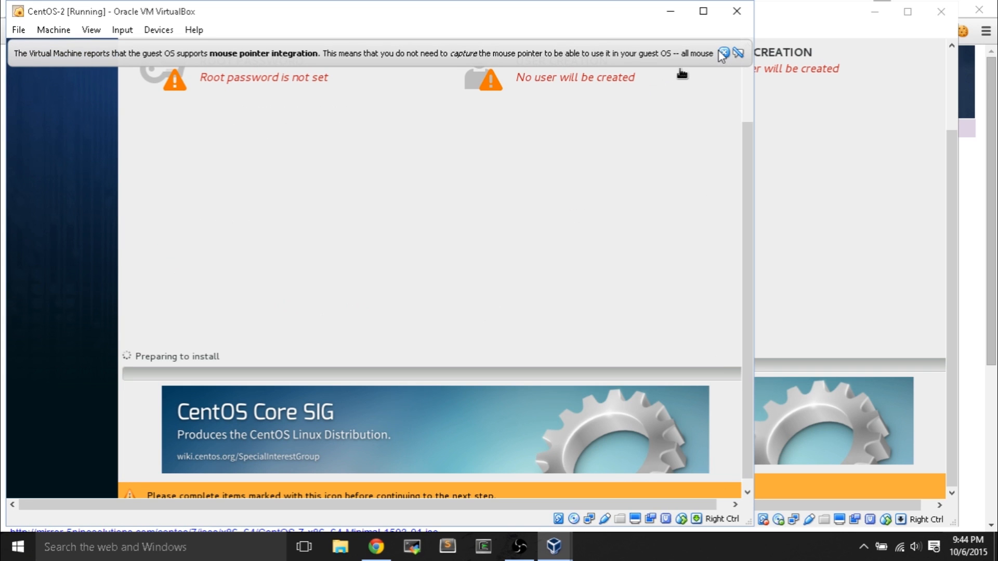
{"action": "left_click", "coordinate": [843, 251]}
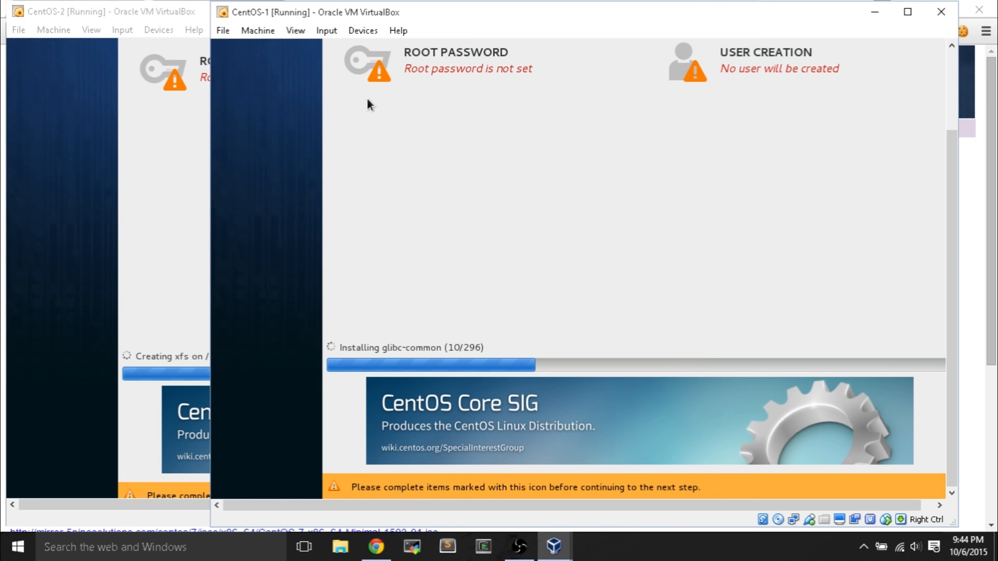
- Enter CentOS-1's root password in both the password and confirmation fields, then confirm with Done
{"action": "left_click", "coordinate": [428, 68]}
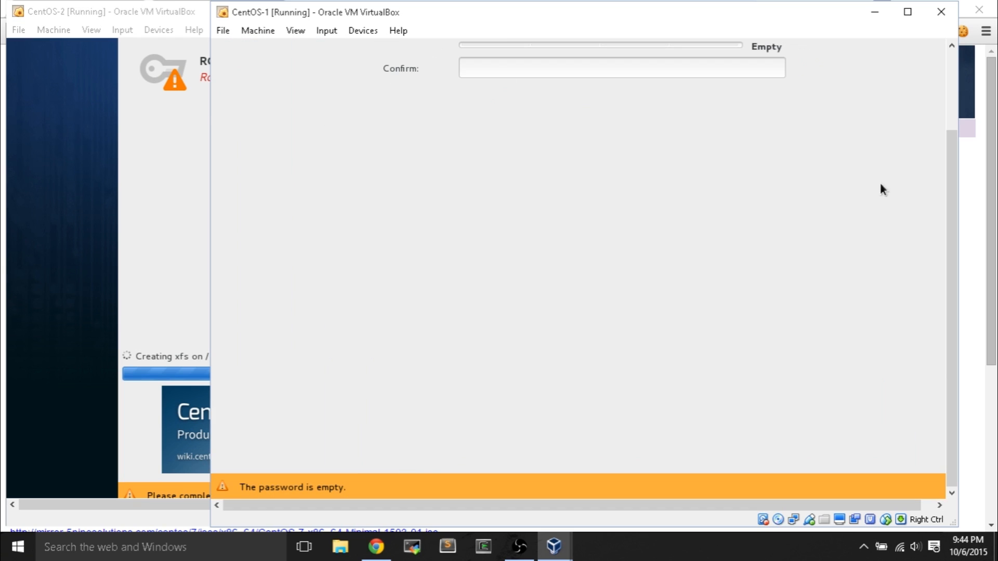
{"action": "left_click_drag", "start_coordinate": [951, 206], "coordinate": [932, 105]}
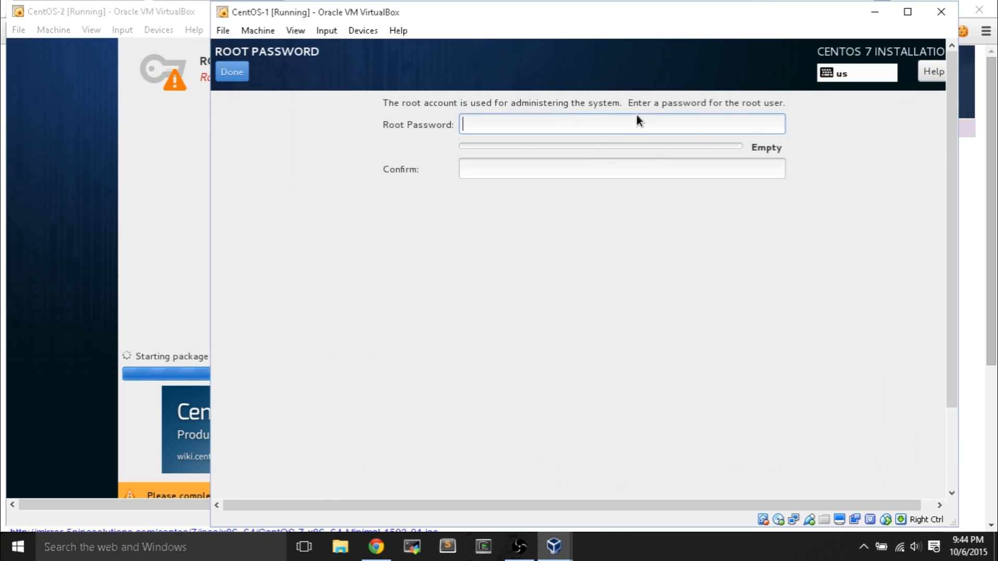
{"action": "type", "text": "••••••••••"}
{"action": "key", "text": "Tab"}
{"action": "type", "text": "••••"}
{"action": "key", "text": "BackSpace"}
{"action": "key", "text": "BackSpace"}
{"action": "key", "text": "BackSpace"}
{"action": "key", "text": "BackSpace"}
{"action": "type", "text": "••••••••••"}
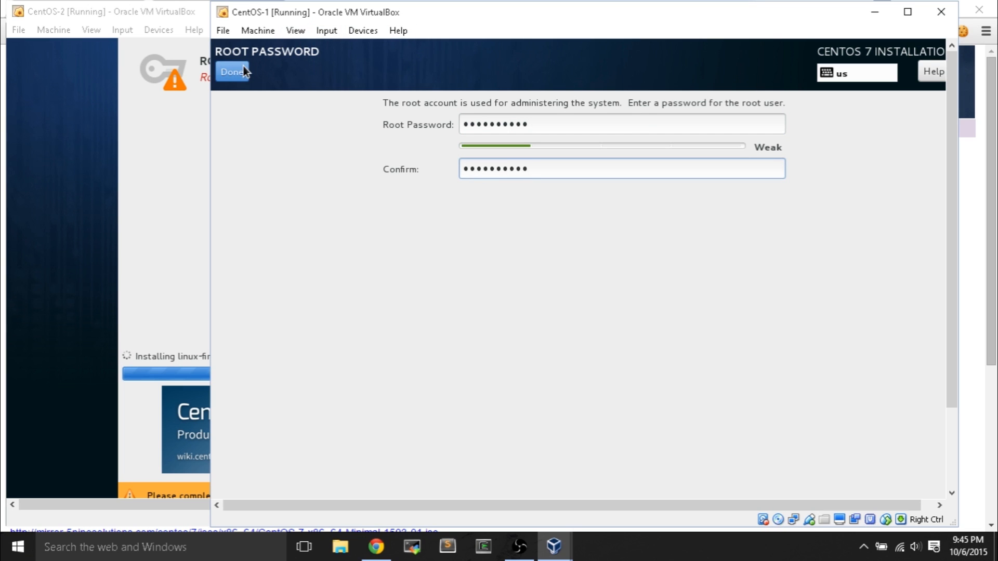
{"action": "left_click", "coordinate": [239, 68]}
- Accept CentOS-1's weak password, then set and confirm CentOS-2's root password, accepting it too
{"action": "left_click", "coordinate": [233, 77]}
{"action": "left_click", "coordinate": [179, 113]}
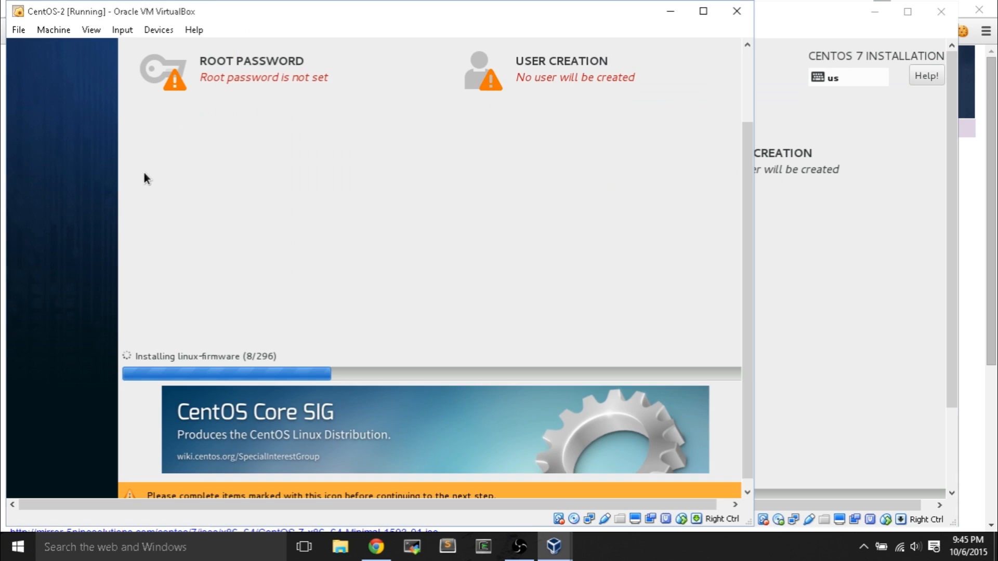
{"action": "left_click", "coordinate": [302, 86]}
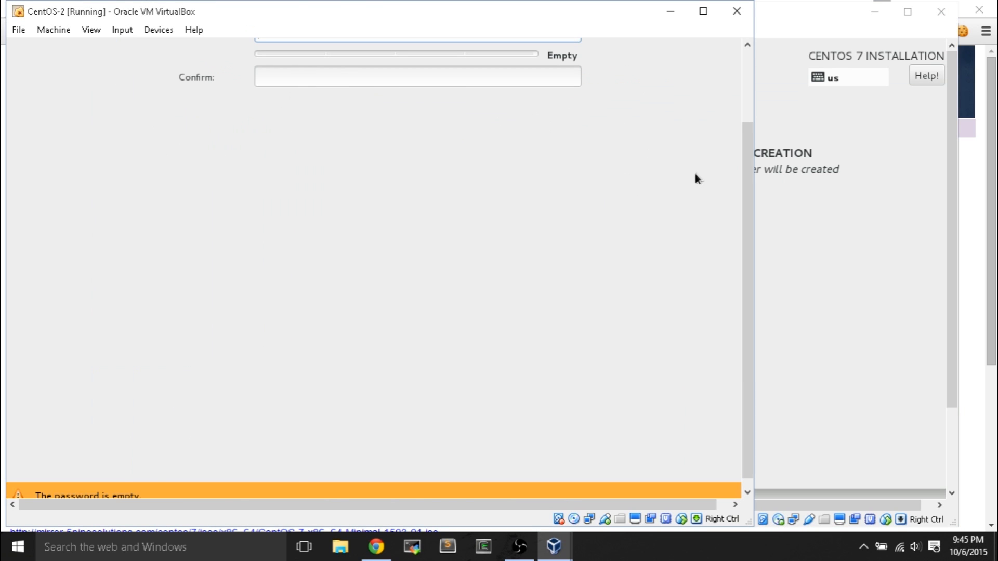
{"action": "left_click_drag", "start_coordinate": [748, 172], "coordinate": [743, 99]}
{"action": "type", "text": "••••••••••"}
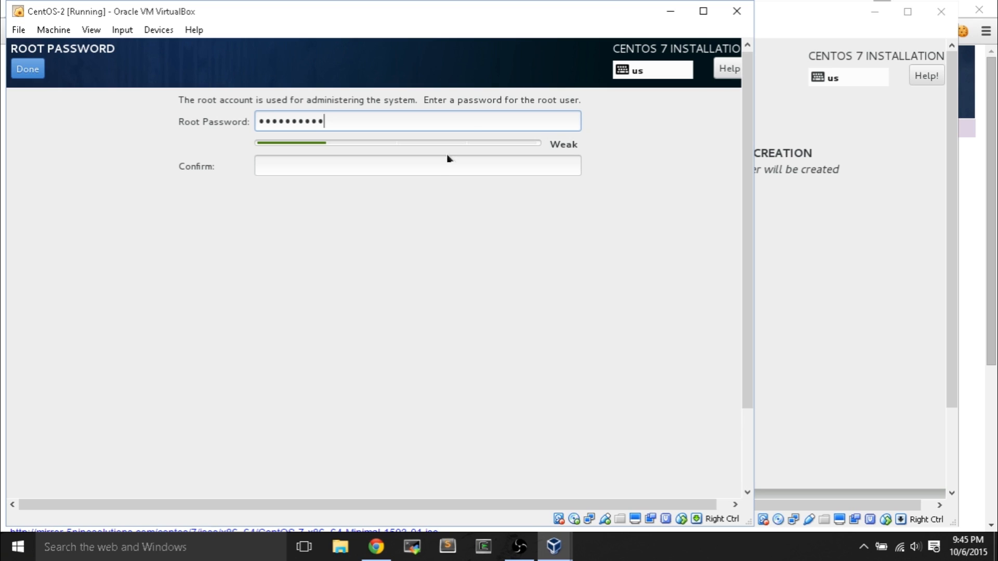
{"action": "type", "text": "•"}
{"action": "left_click", "coordinate": [439, 166]}
{"action": "type", "text": "••••"}
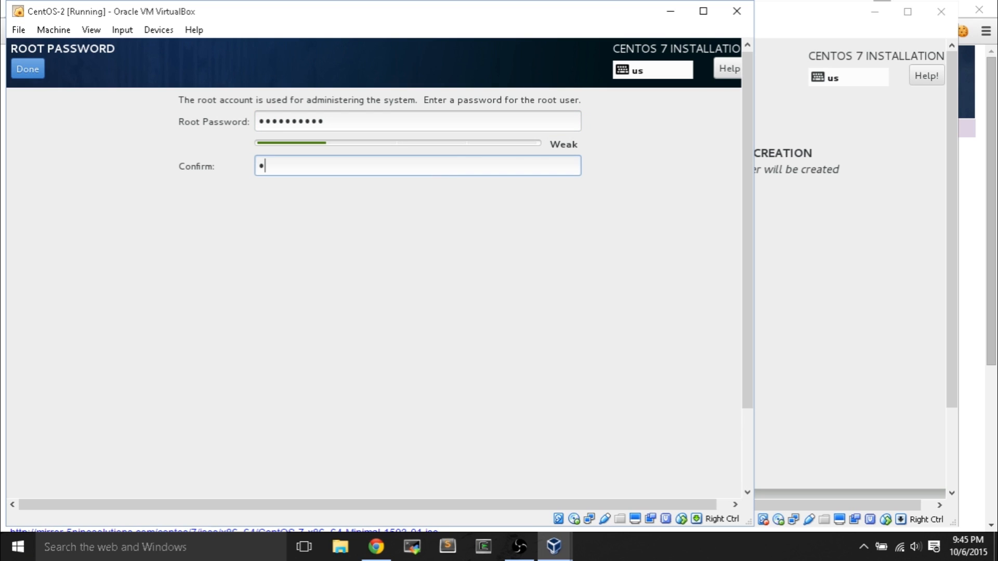
{"action": "type", "text": "•••••••"}
{"action": "left_click", "coordinate": [26, 66]}
{"action": "left_click", "coordinate": [30, 73]}
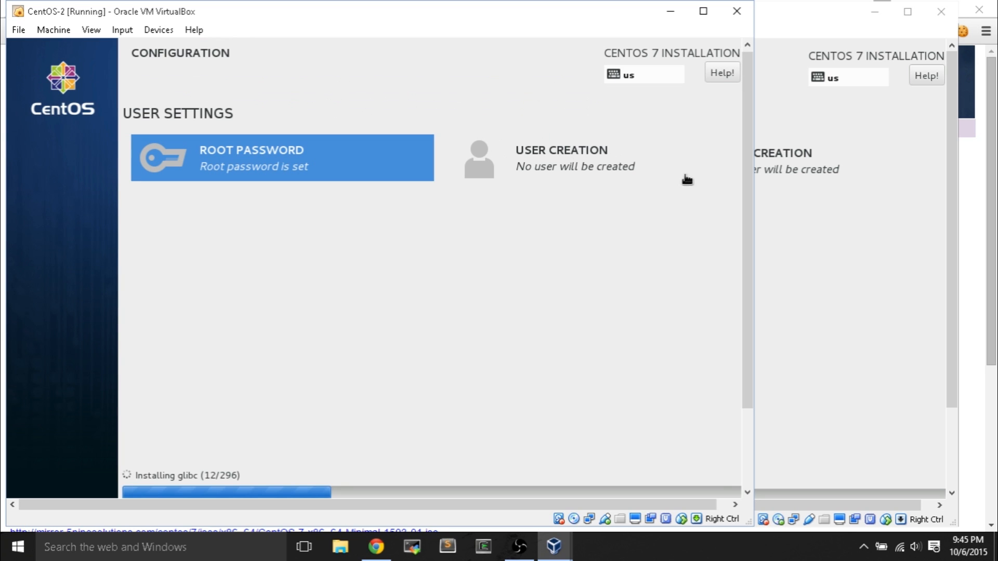
- Bring CentOS-1 forward and let both CentOS installations run to completion
{"action": "left_click_drag", "start_coordinate": [744, 192], "coordinate": [748, 327]}
{"action": "left_click", "coordinate": [911, 295]}
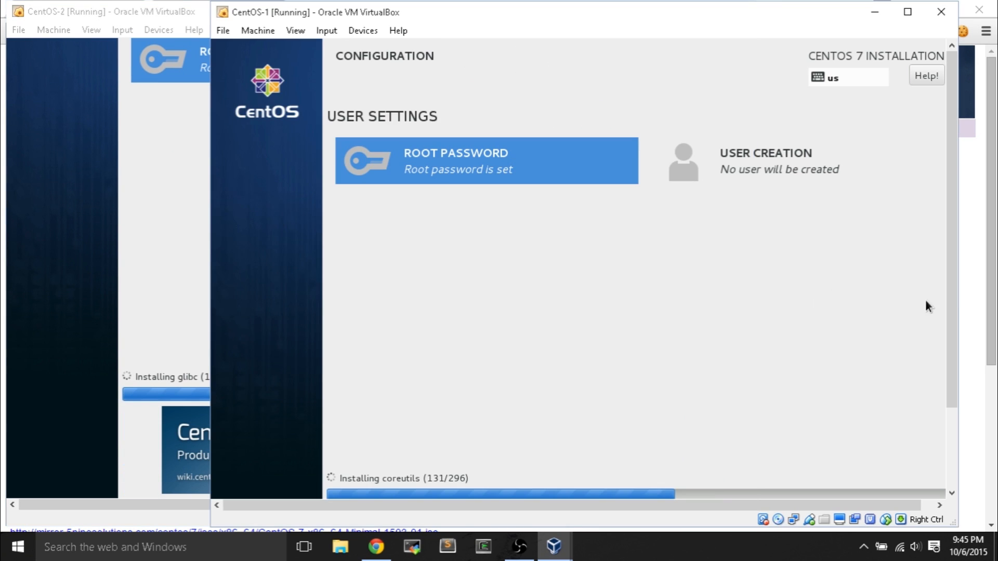
{"action": "left_click_drag", "start_coordinate": [955, 307], "coordinate": [956, 387]}
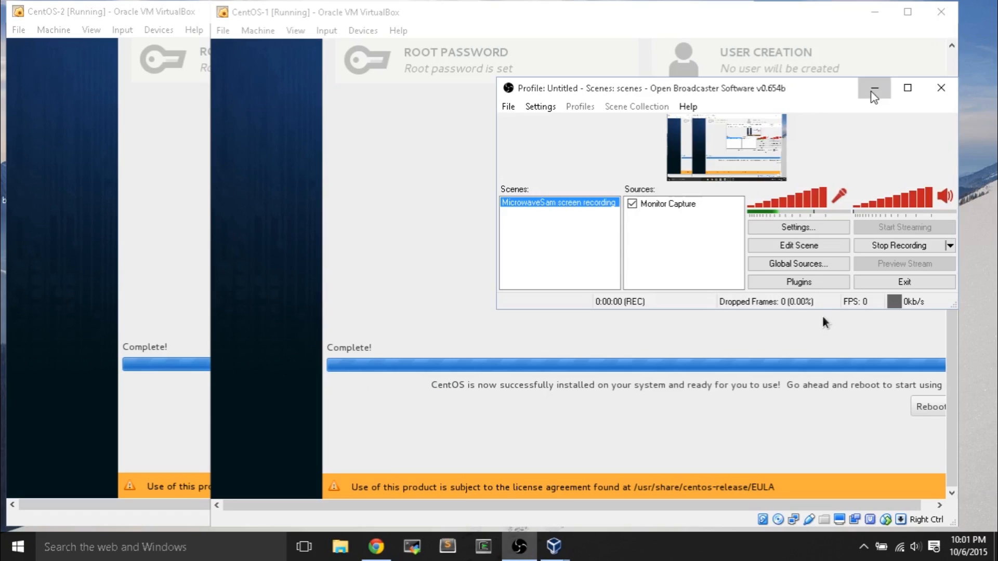
- Reboot both CentOS-1 and CentOS-2 into their installed systems
{"action": "left_click", "coordinate": [873, 89]}
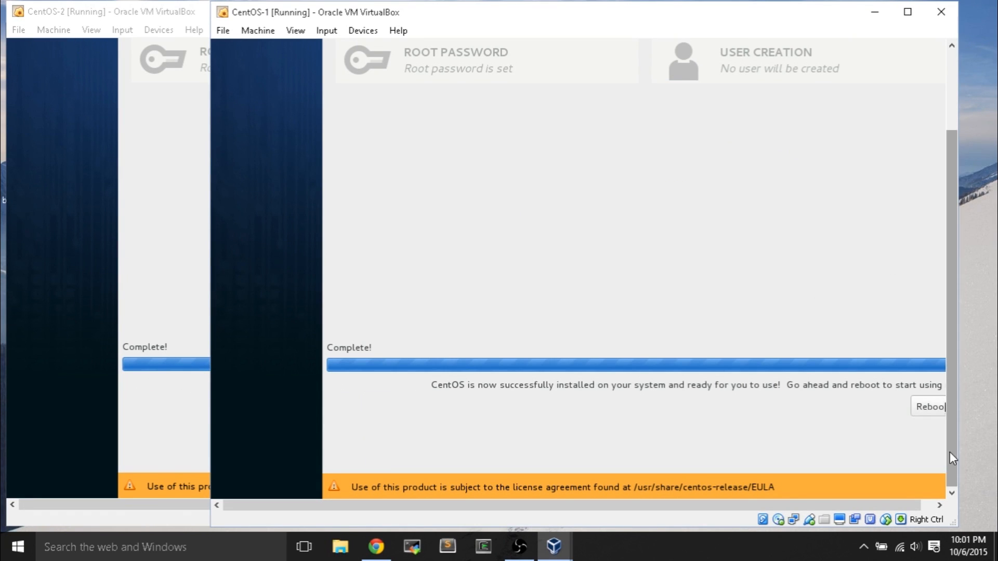
{"action": "left_click", "coordinate": [931, 406]}
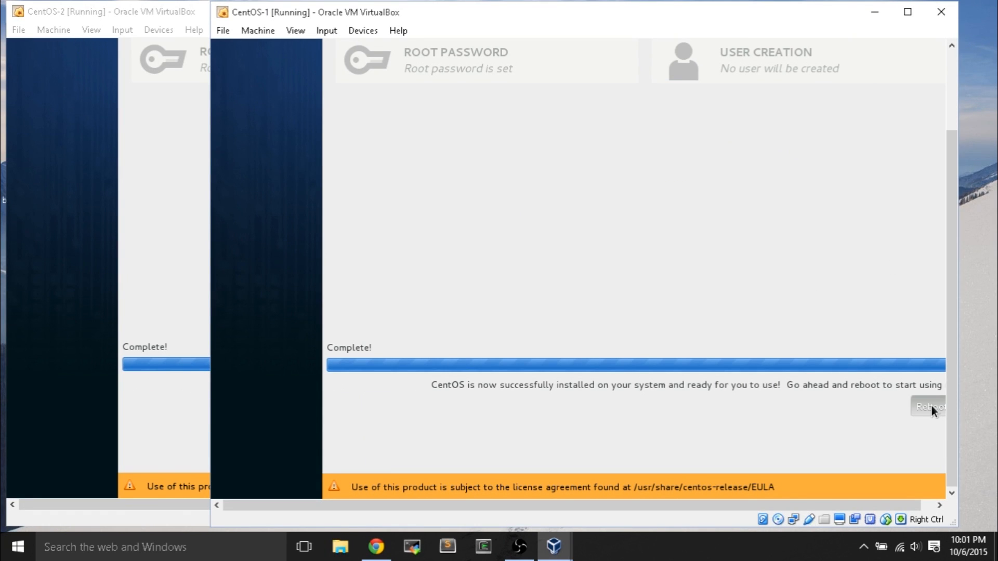
{"action": "left_click", "coordinate": [186, 412]}
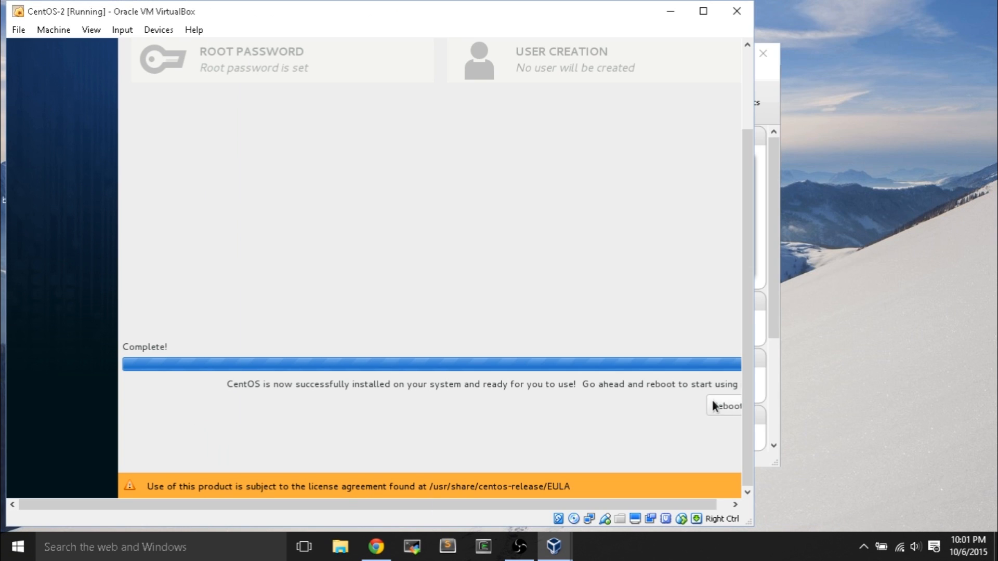
{"action": "left_click", "coordinate": [713, 402]}
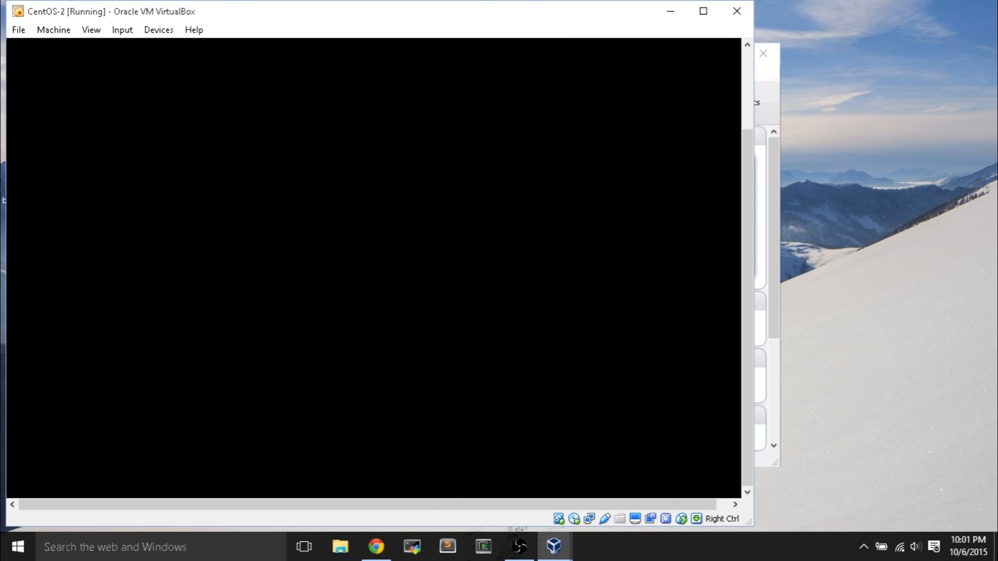
- Arrange CentOS-1 on the right with CentOS-2 beside it, and boot CentOS-2's default kernel at GRUB
{"action": "left_click_drag", "start_coordinate": [582, 21], "coordinate": [783, 104]}
{"action": "left_click_drag", "start_coordinate": [535, 105], "coordinate": [618, 98]}
{"action": "left_click_drag", "start_coordinate": [290, 18], "coordinate": [280, 102]}
{"action": "left_click", "coordinate": [651, 89]}
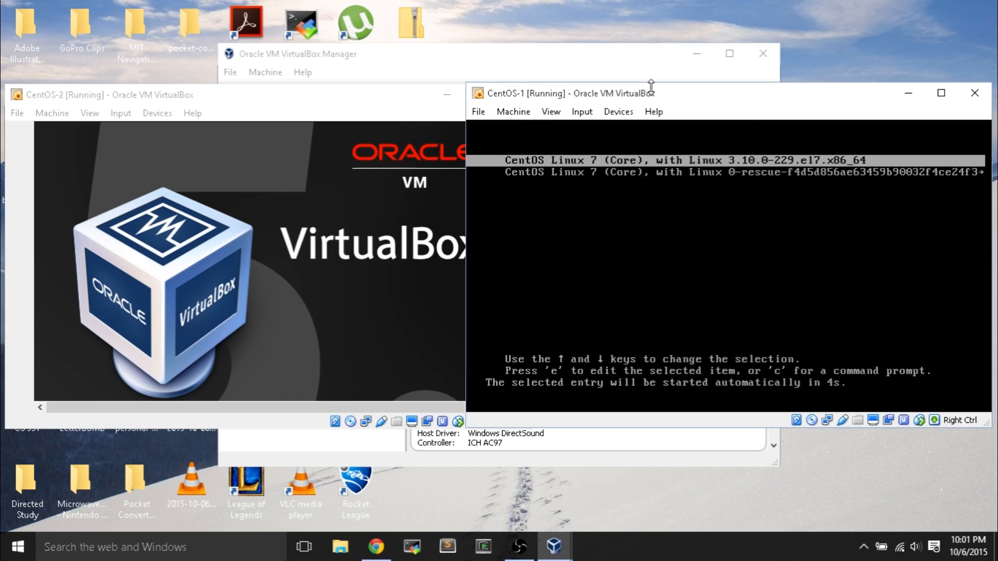
{"action": "left_click", "coordinate": [290, 100]}
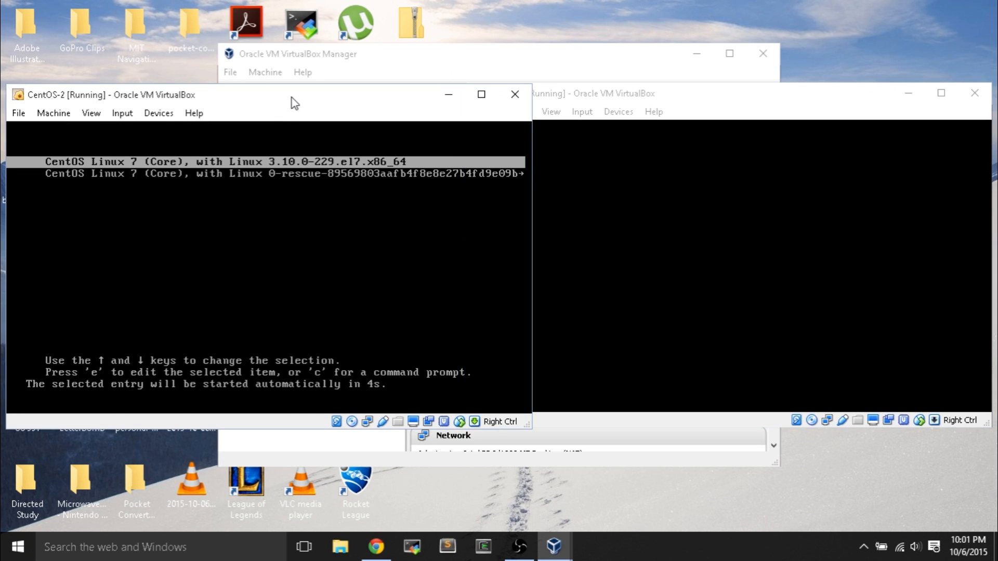
{"action": "key", "text": "Return"}
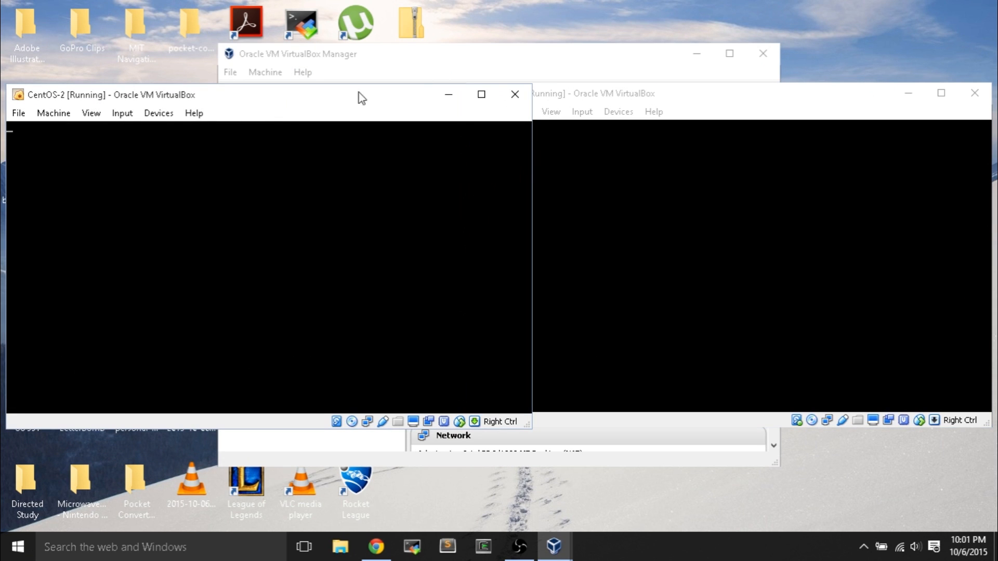
{"action": "left_click", "coordinate": [619, 99]}
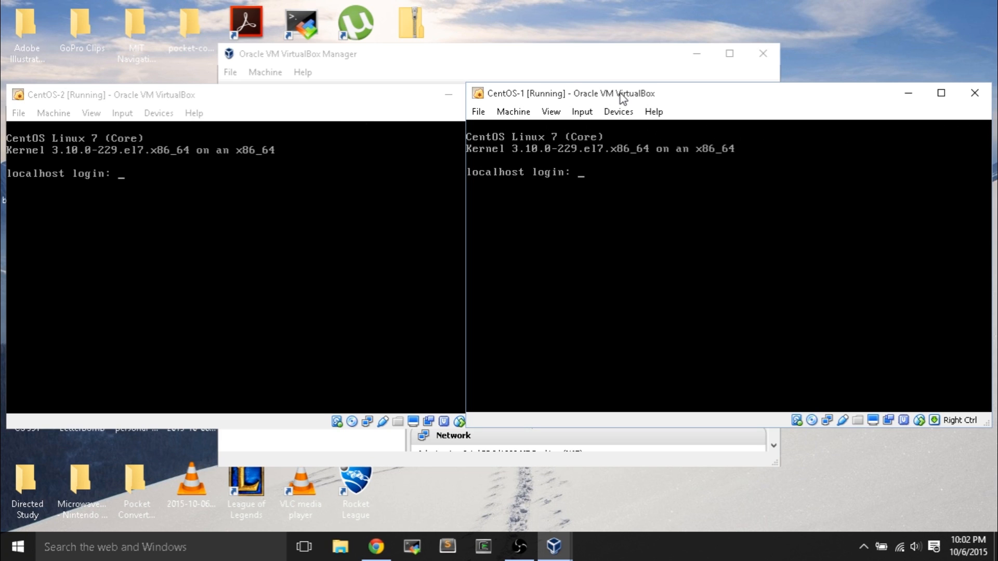
- Log into CentOS-1 as root, run ping 8.8.8.8, then start closing the VM with Ctrl+Q
{"action": "type", "text": "root"}
{"action": "key", "text": "Return"}
{"action": "key", "text": "Return"}
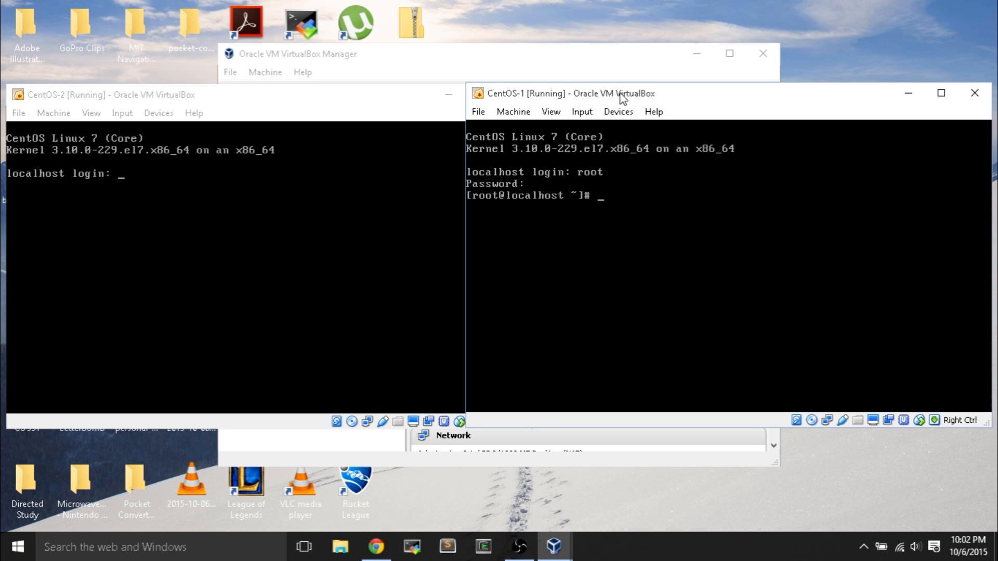
{"action": "type", "text": "ping"}
{"action": "type", "text": "8.8.8.8"}
{"action": "key", "text": "Return"}
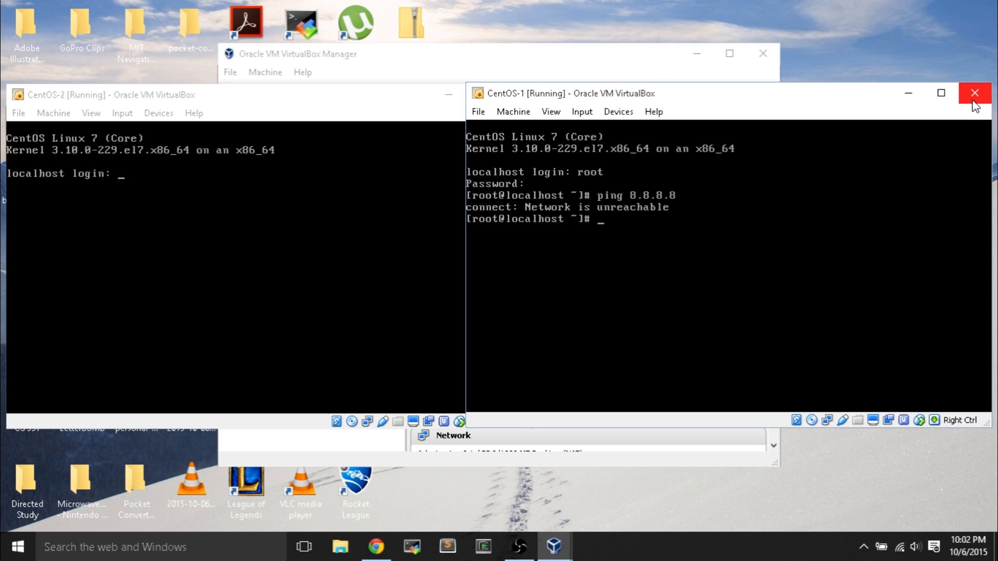
{"action": "key", "text": "ctrl+q"}
- Power off both CentOS-1 and CentOS-2
{"action": "left_click", "coordinate": [713, 277]}
{"action": "left_click", "coordinate": [669, 305]}
{"action": "left_click", "coordinate": [514, 94]}
{"action": "left_click", "coordinate": [283, 277]}
{"action": "left_click", "coordinate": [208, 304]}
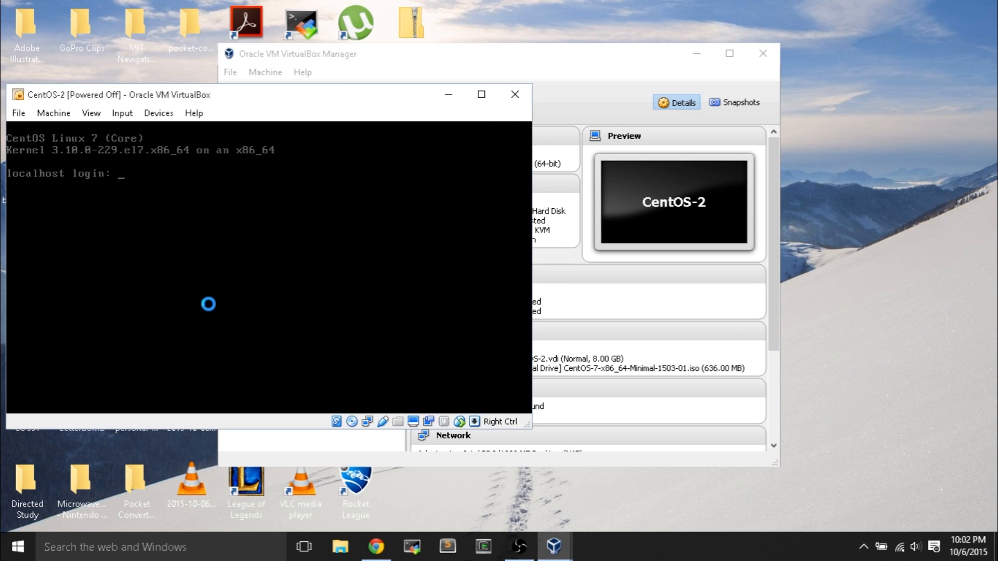
- Remove the CentOS 7 ISO from CentOS-1's optical drive in Storage settings and save
{"action": "left_click", "coordinate": [325, 137]}
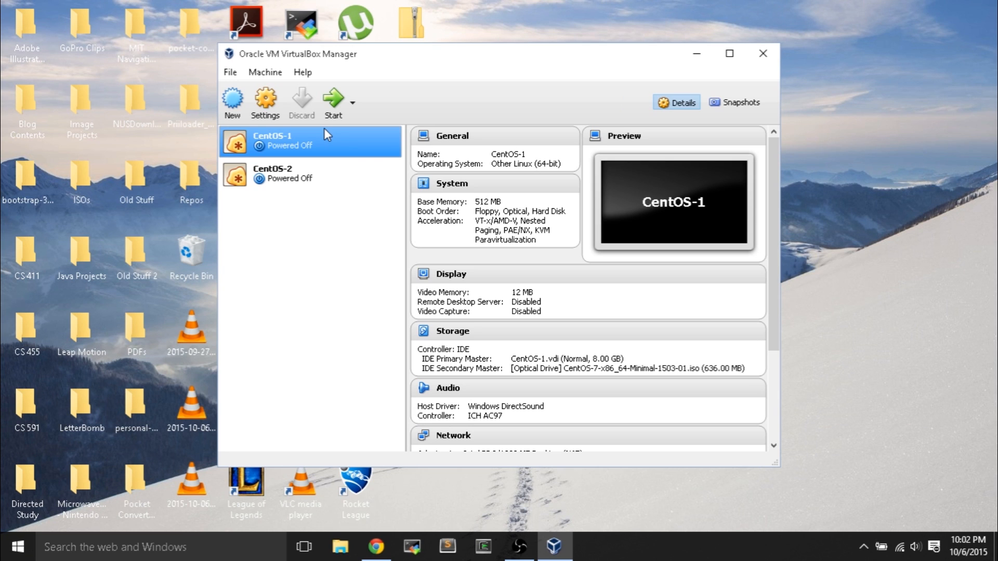
{"action": "left_click", "coordinate": [266, 106]}
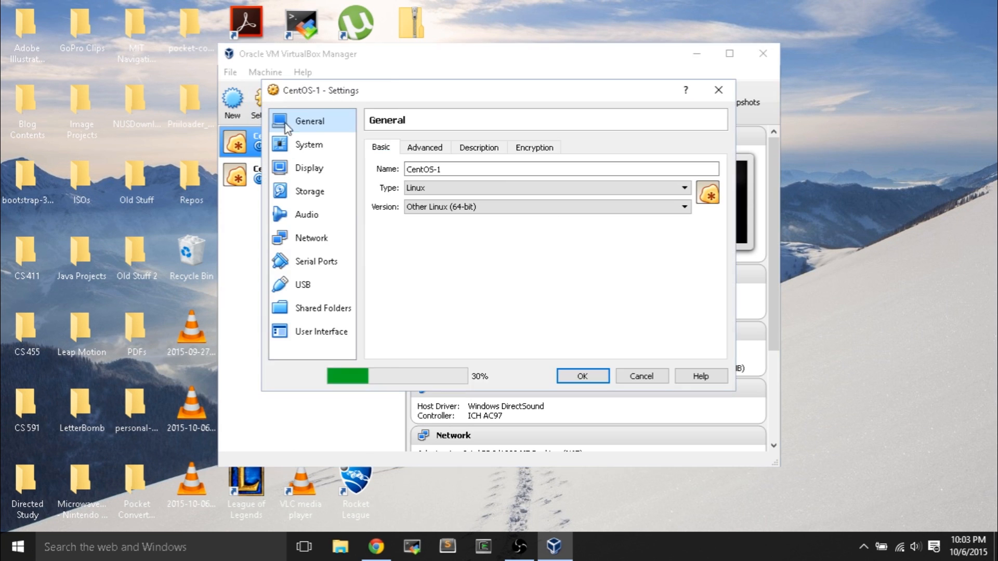
{"action": "left_click", "coordinate": [319, 197]}
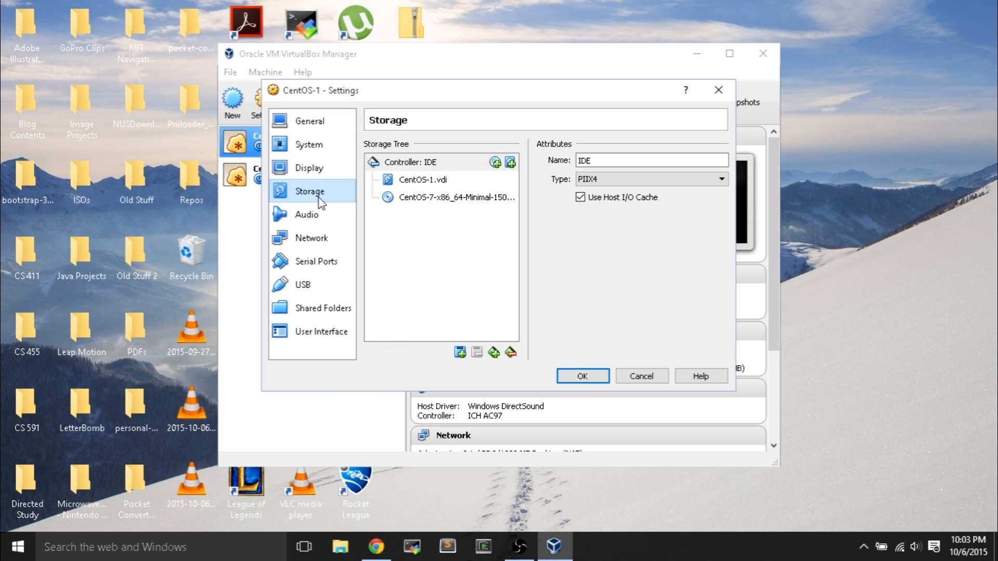
{"action": "left_click", "coordinate": [454, 202]}
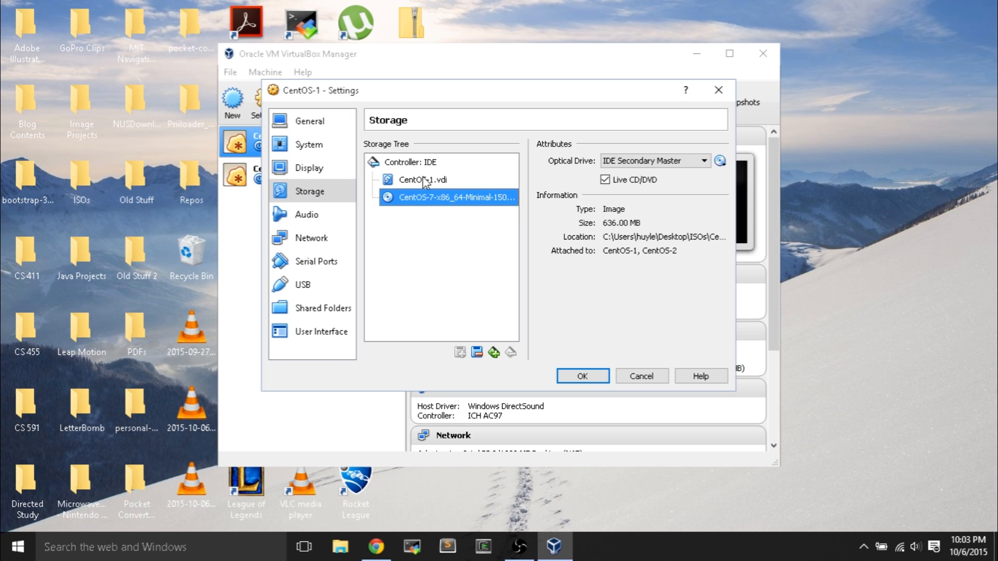
{"action": "left_click", "coordinate": [631, 181]}
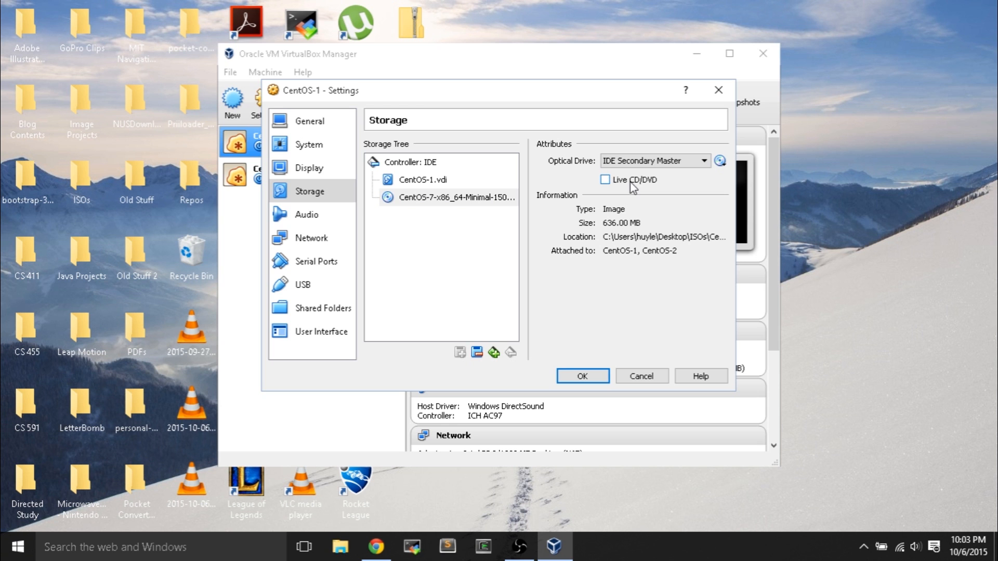
{"action": "left_click", "coordinate": [719, 162]}
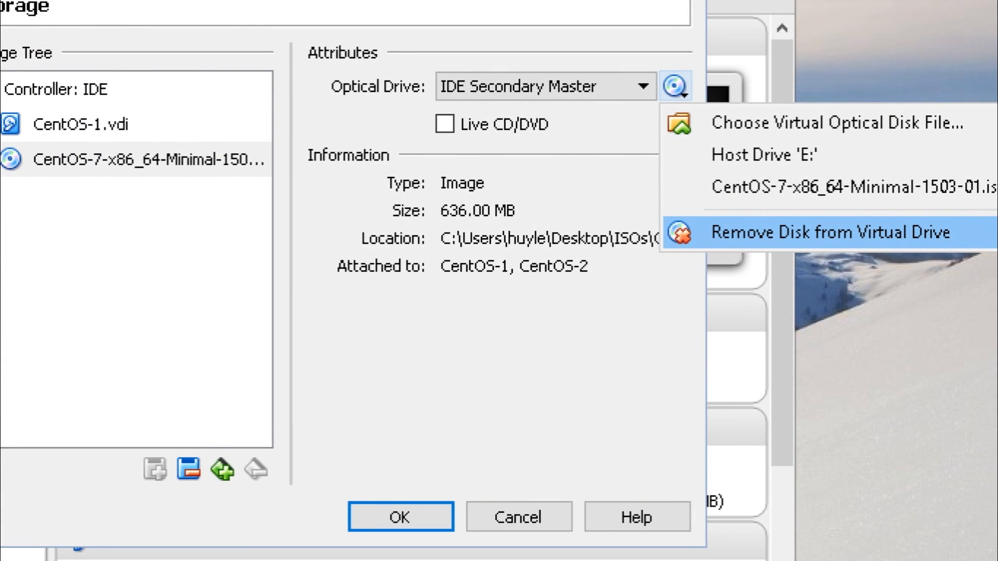
{"action": "left_click", "coordinate": [769, 268]}
{"action": "left_click", "coordinate": [675, 87]}
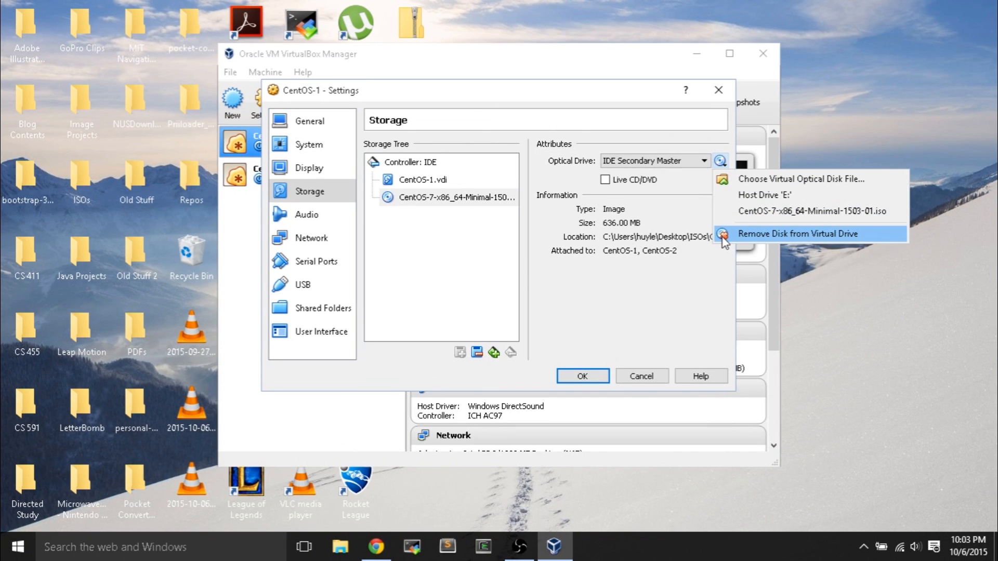
{"action": "left_click", "coordinate": [725, 241]}
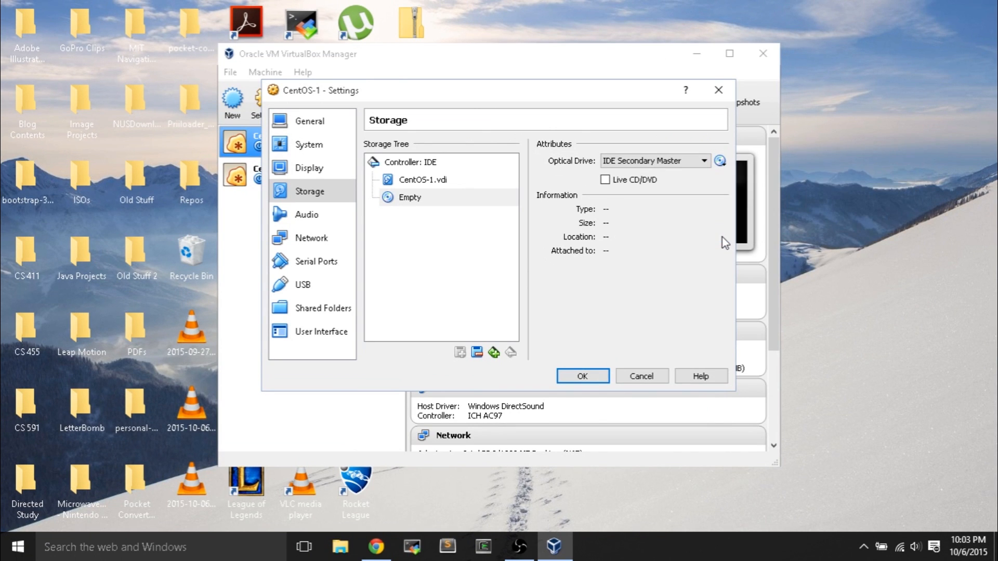
{"action": "left_click", "coordinate": [582, 377]}
- Remove the CentOS 7 ISO from CentOS-2's optical drive and save, reselecting CentOS-1
{"action": "left_click", "coordinate": [275, 173]}
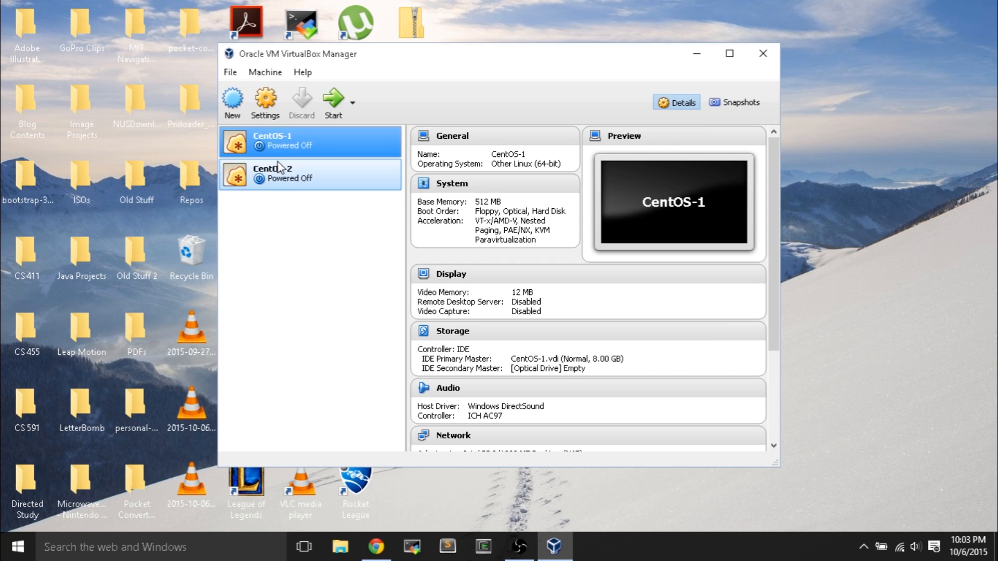
{"action": "left_click", "coordinate": [265, 103]}
{"action": "left_click", "coordinate": [310, 192]}
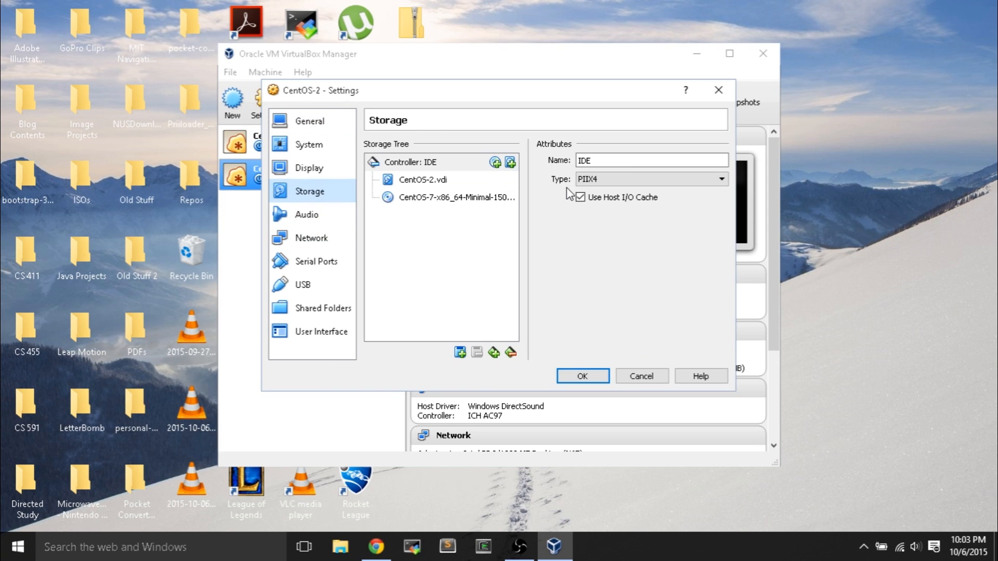
{"action": "left_click", "coordinate": [457, 200]}
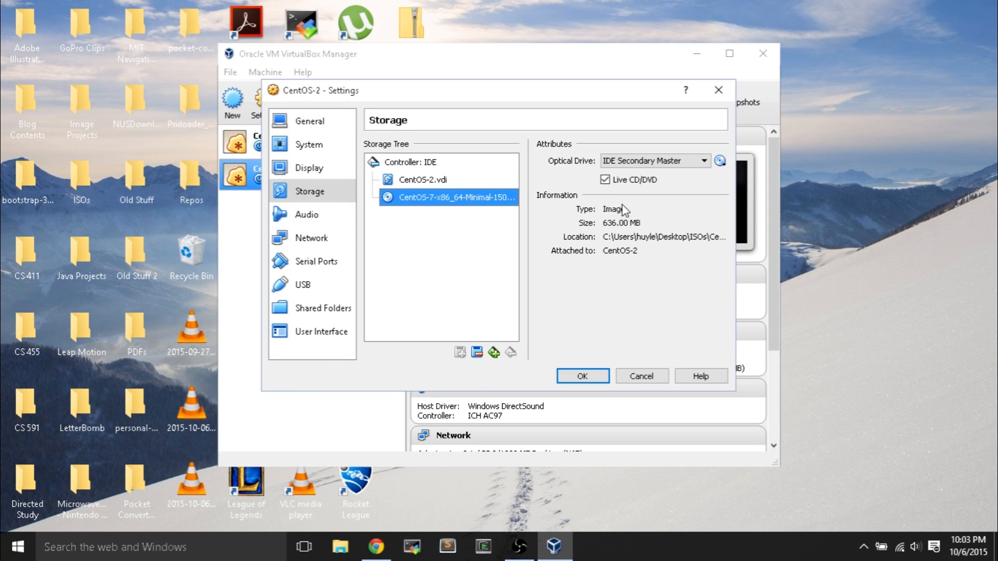
{"action": "left_click", "coordinate": [720, 161]}
{"action": "left_click", "coordinate": [746, 240]}
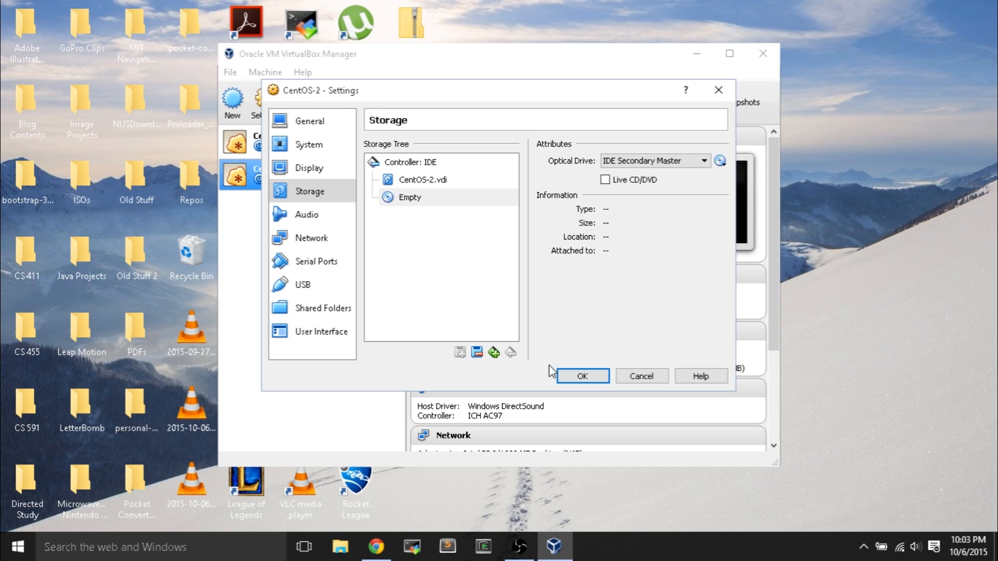
{"action": "left_click", "coordinate": [578, 376]}
{"action": "left_click", "coordinate": [307, 147]}
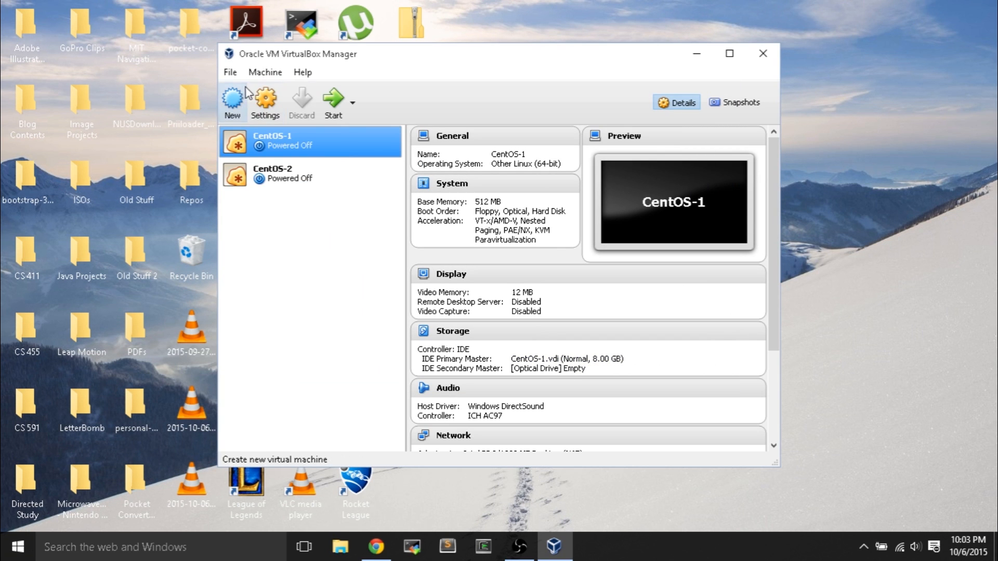
- Open CentOS-1's Network settings, check Adapter 2, and return to Adapter 1 attached to NAT
{"action": "left_click", "coordinate": [266, 101]}
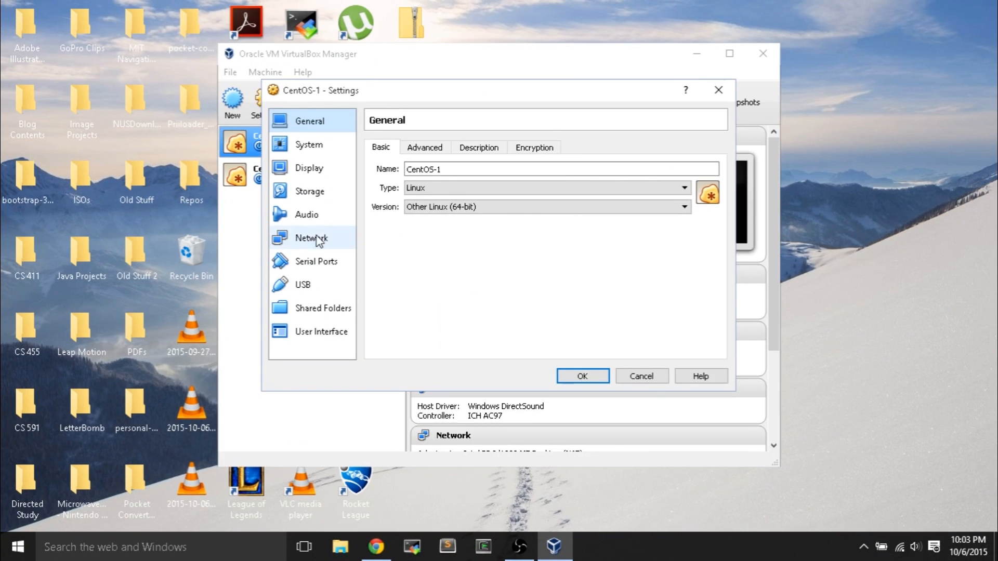
{"action": "left_click", "coordinate": [326, 238]}
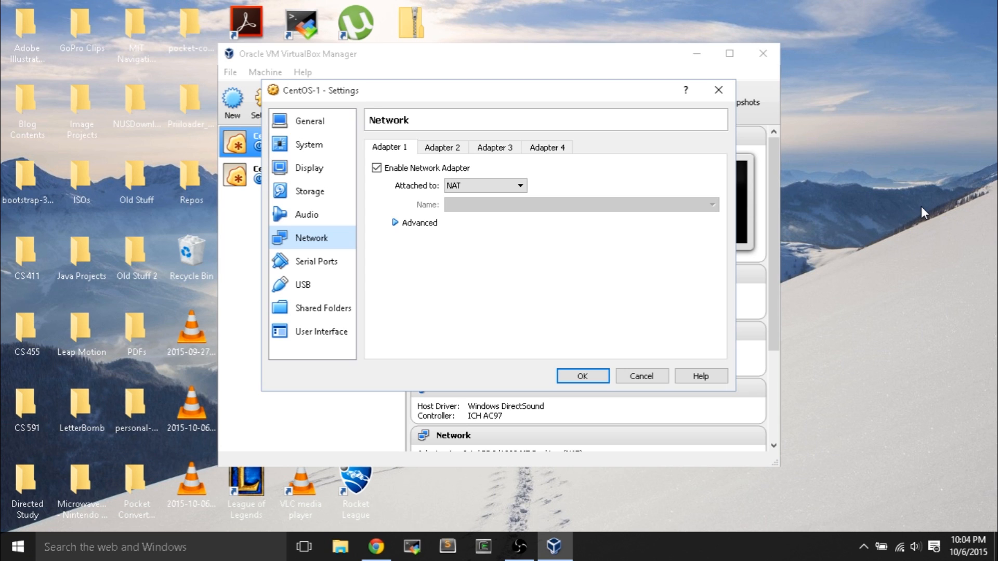
{"action": "left_click", "coordinate": [458, 149]}
{"action": "left_click", "coordinate": [404, 149]}
{"action": "left_click_drag", "start_coordinate": [423, 92], "coordinate": [581, 93]}
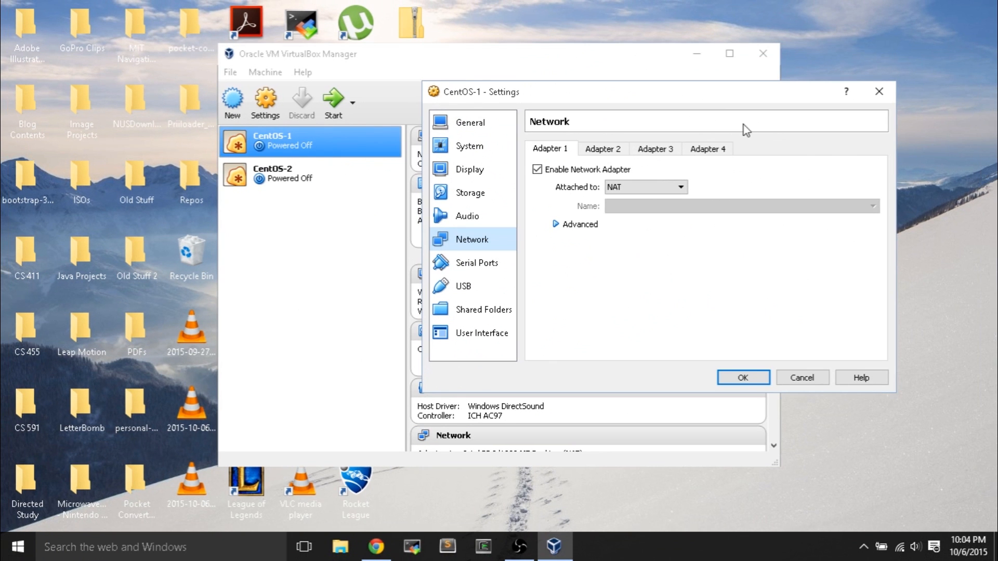
{"action": "left_click_drag", "start_coordinate": [738, 101], "coordinate": [730, 119]}
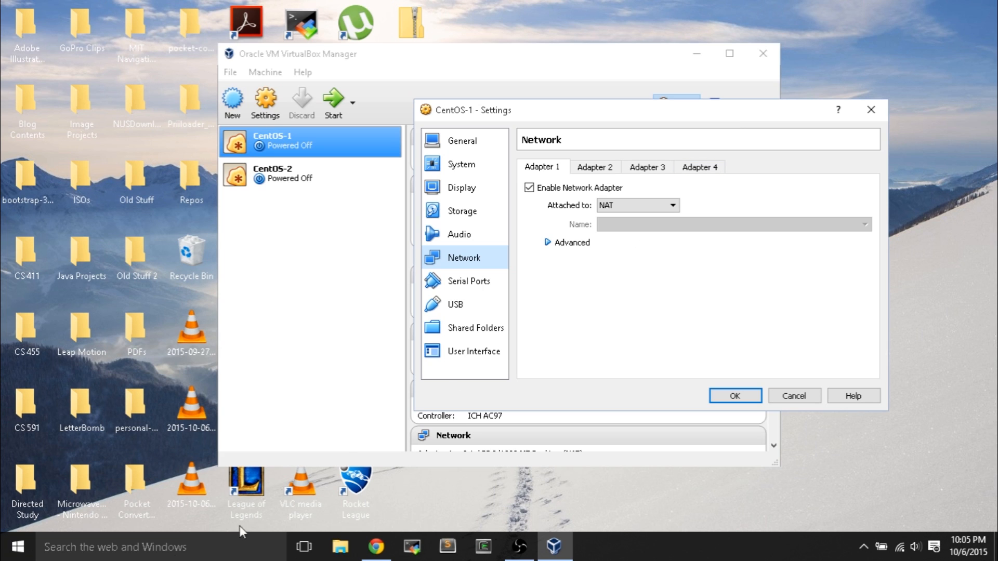
- Navigate File Explorer from Local Disk (C:) through Program Files and Oracle into the VirtualBox folder
{"action": "left_click", "coordinate": [340, 549]}
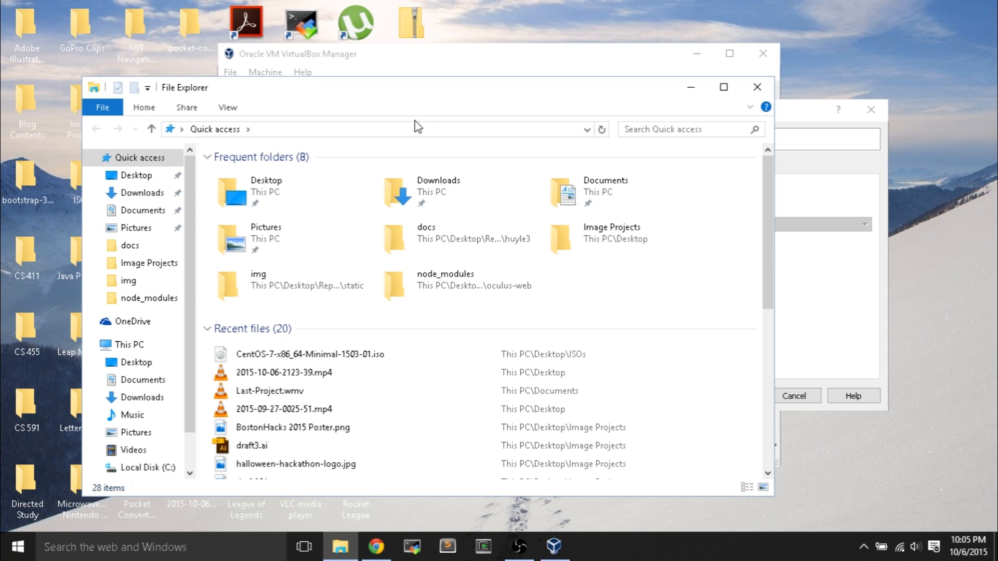
{"action": "left_click_drag", "start_coordinate": [427, 96], "coordinate": [626, 80]}
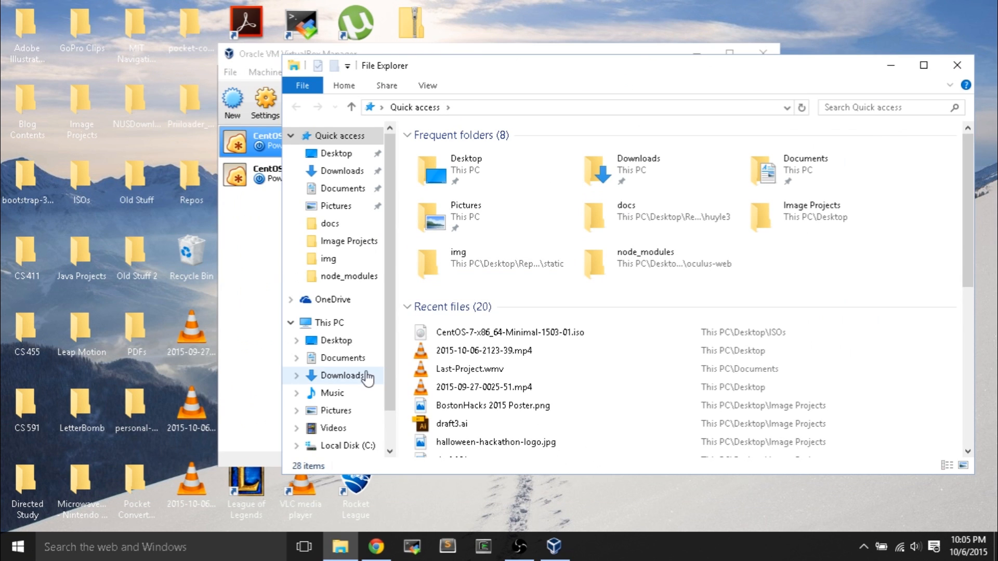
{"action": "scroll", "coordinate": [385, 351], "scroll_direction": "down", "scroll_amount": 2}
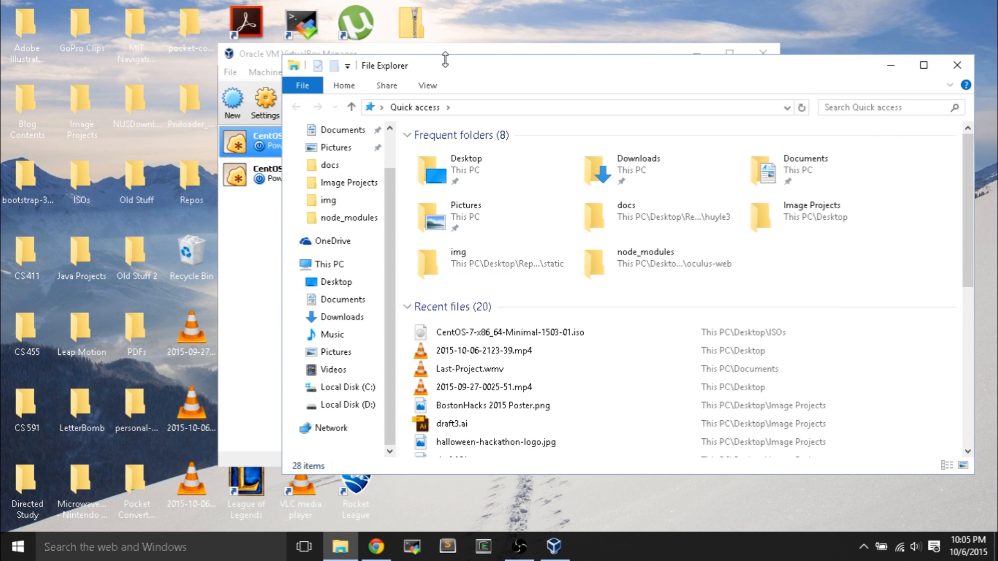
{"action": "left_click", "coordinate": [318, 389]}
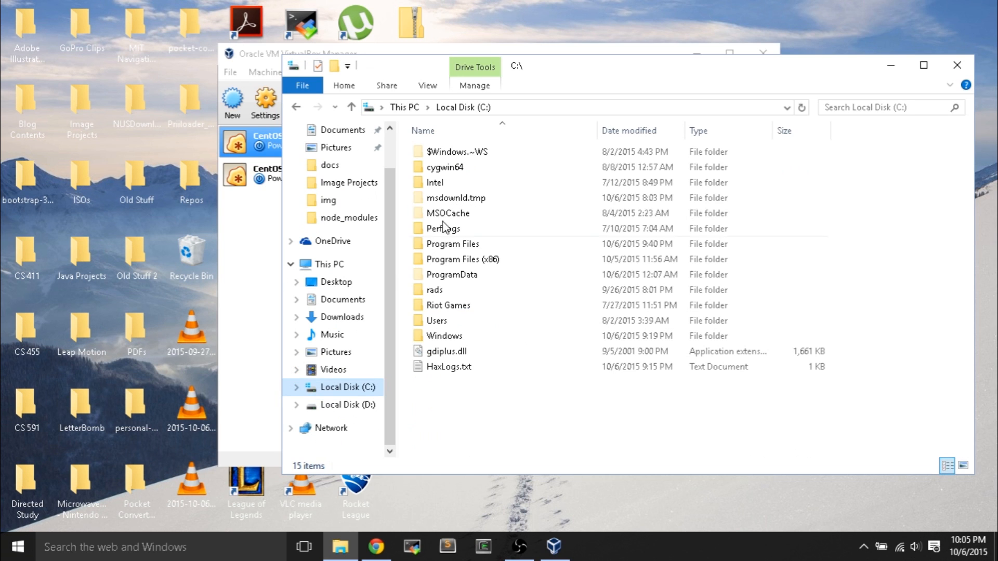
{"action": "double_click", "coordinate": [442, 323]}
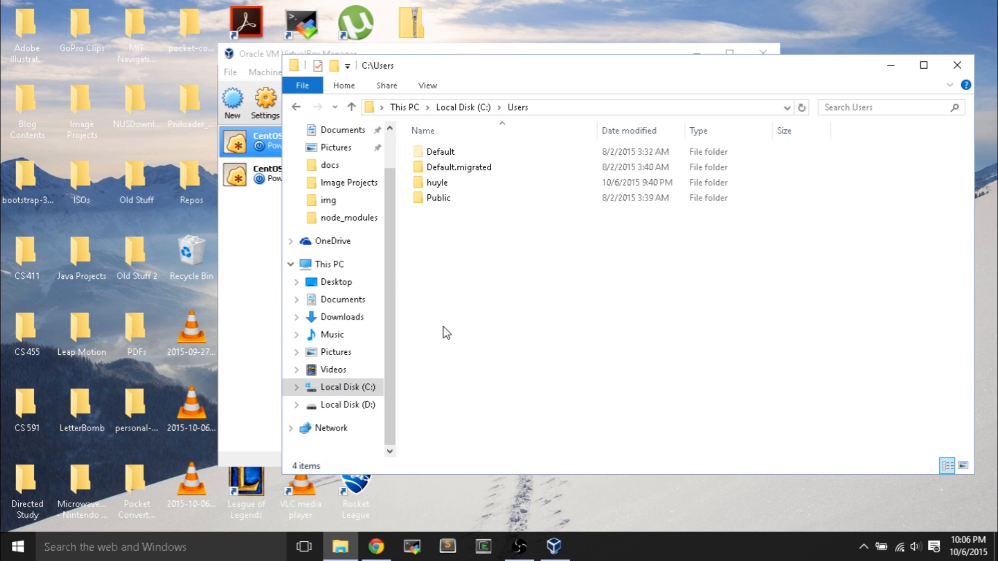
{"action": "left_click", "coordinate": [296, 107]}
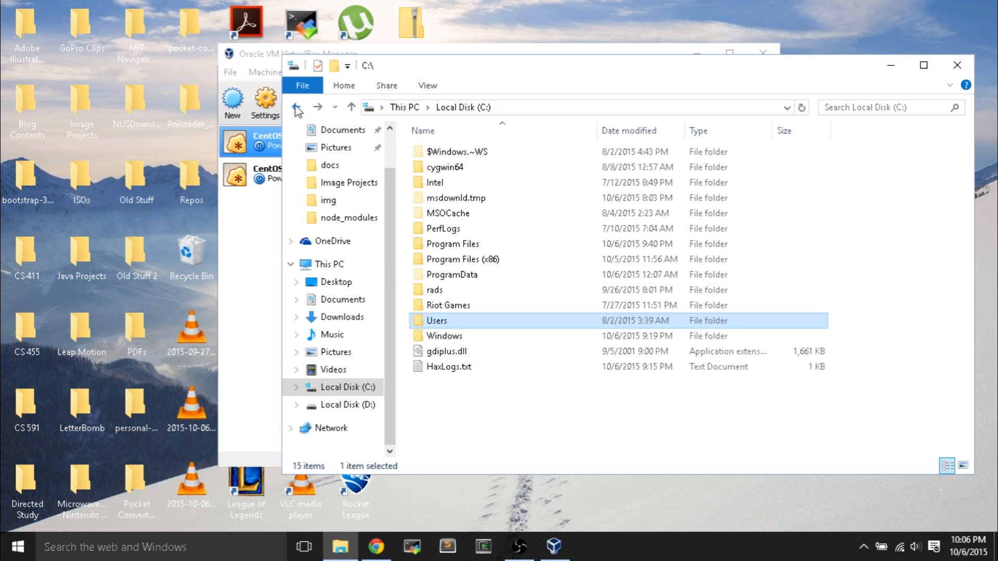
{"action": "double_click", "coordinate": [488, 244]}
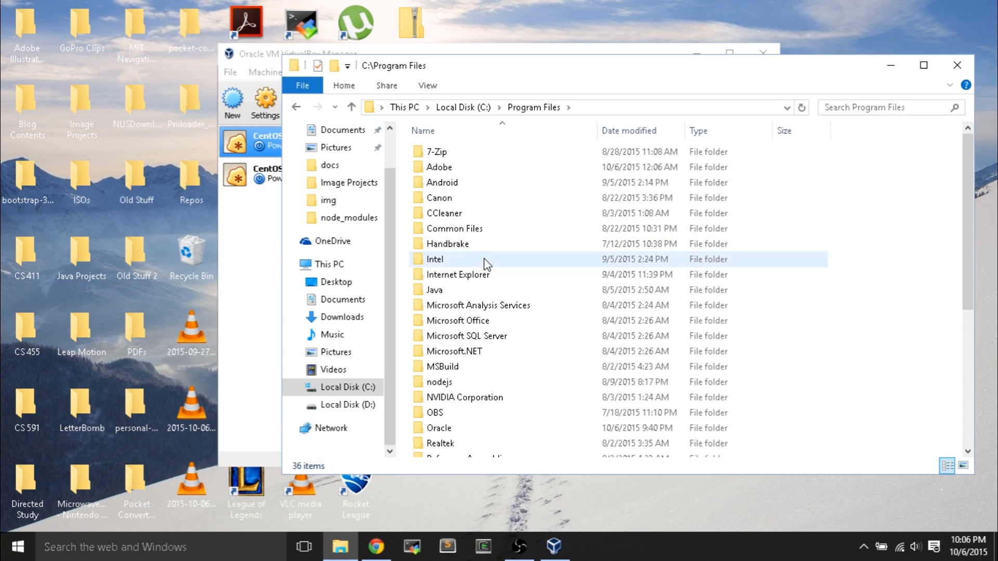
{"action": "scroll", "coordinate": [480, 322], "scroll_direction": "down", "scroll_amount": 5}
{"action": "scroll", "coordinate": [468, 234], "scroll_direction": "up", "scroll_amount": 1}
{"action": "double_click", "coordinate": [465, 237]}
{"action": "double_click", "coordinate": [473, 155]}
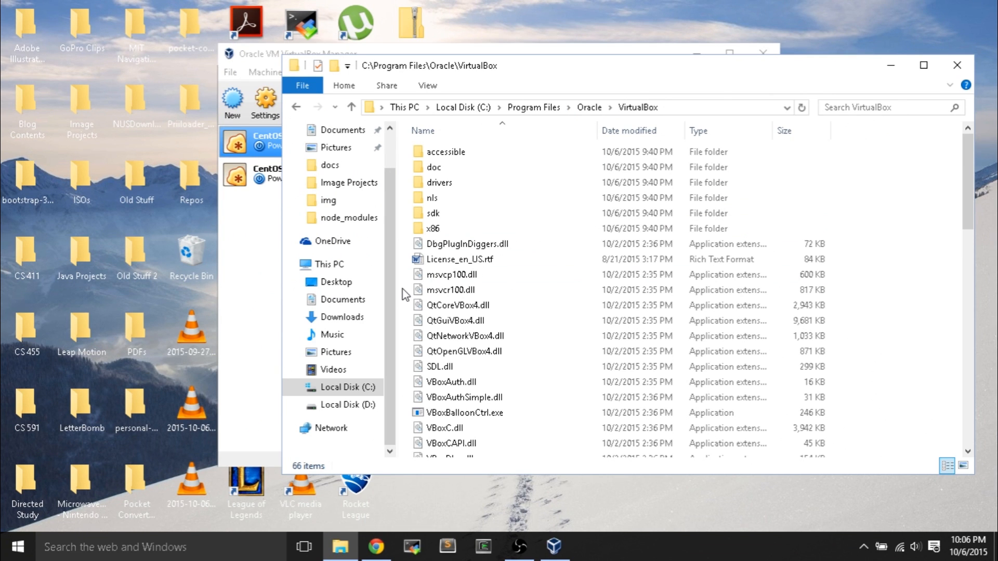
- Open a command window in the VirtualBox folder, move it right, and minimize File Explorer
{"action": "right_click", "coordinate": [402, 289], "text": "shift"}
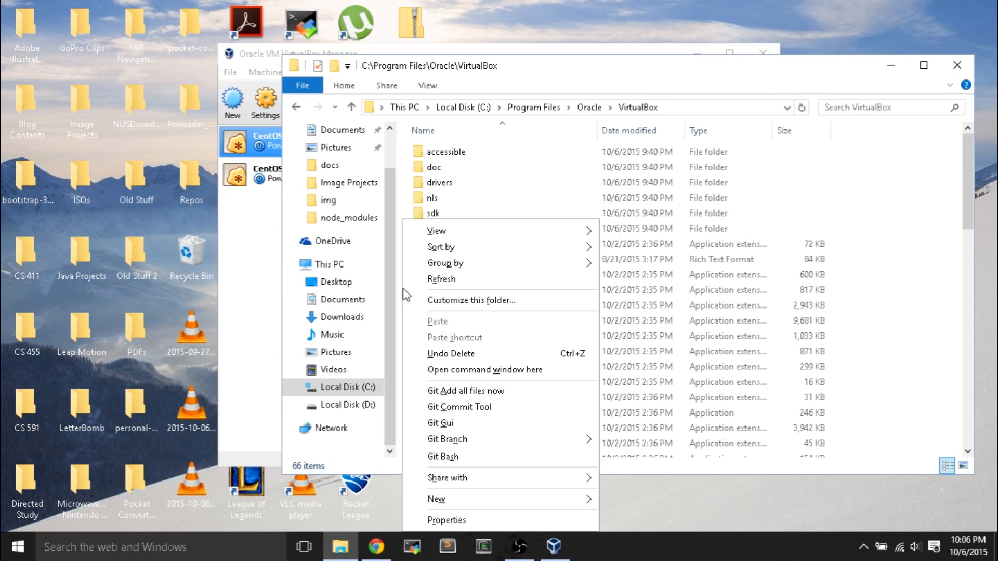
{"action": "left_click", "coordinate": [500, 373]}
{"action": "left_click_drag", "start_coordinate": [358, 52], "coordinate": [811, 172]}
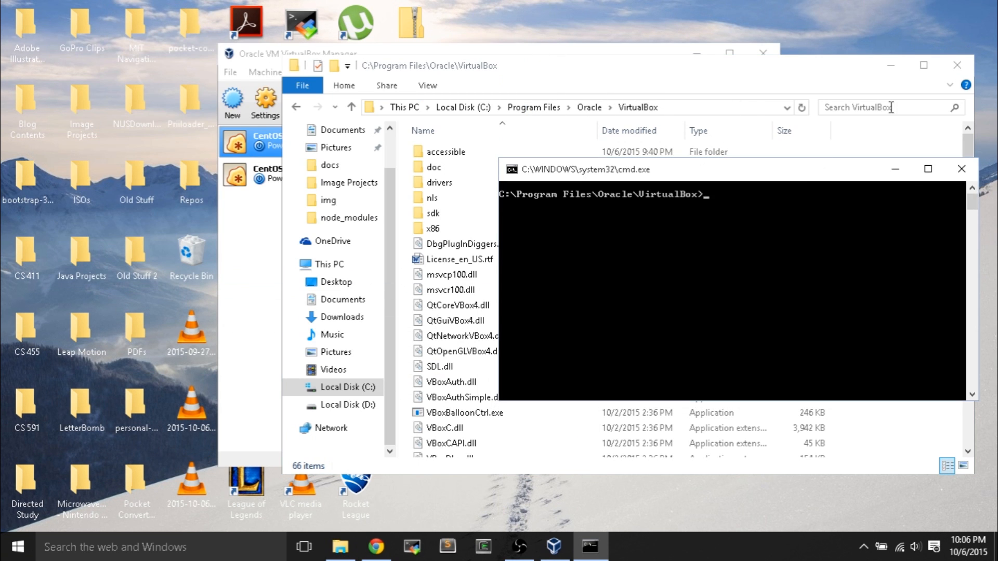
{"action": "left_click", "coordinate": [889, 65]}
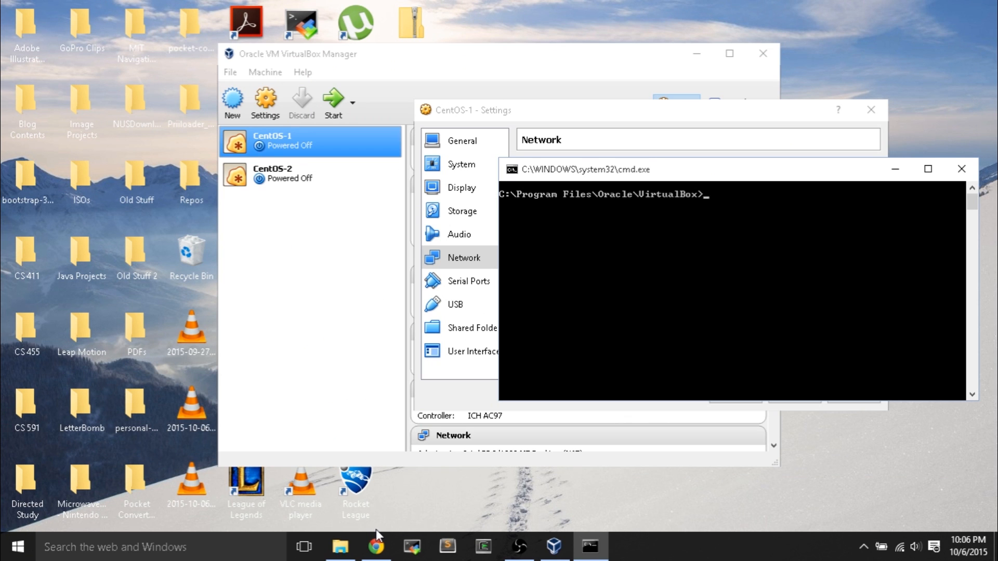
- Snap the Chrome WordPress post to the left half and scroll to the VBoxManage dhcpserver line
{"action": "left_click", "coordinate": [377, 548]}
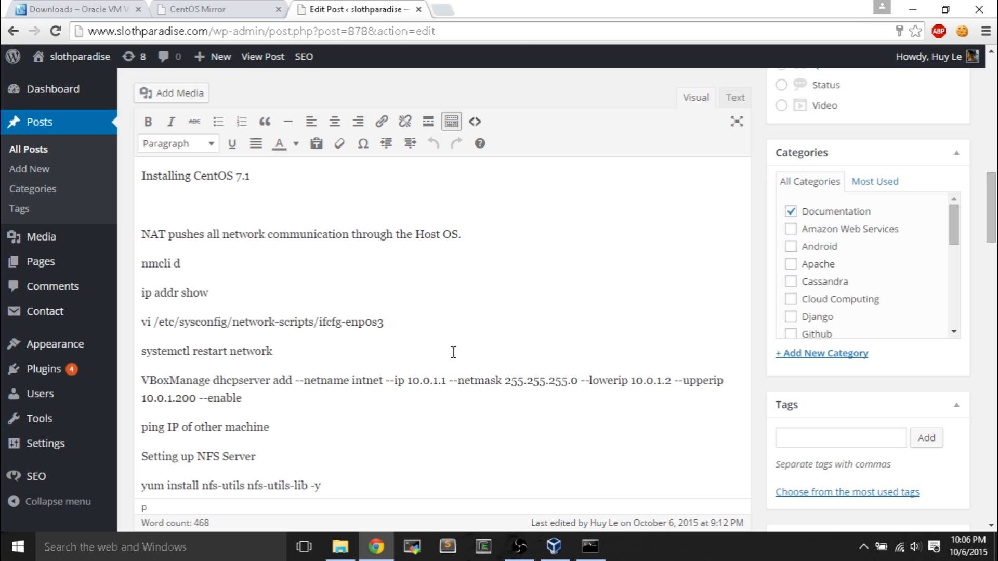
{"action": "scroll", "coordinate": [459, 314], "scroll_direction": "down", "scroll_amount": 1}
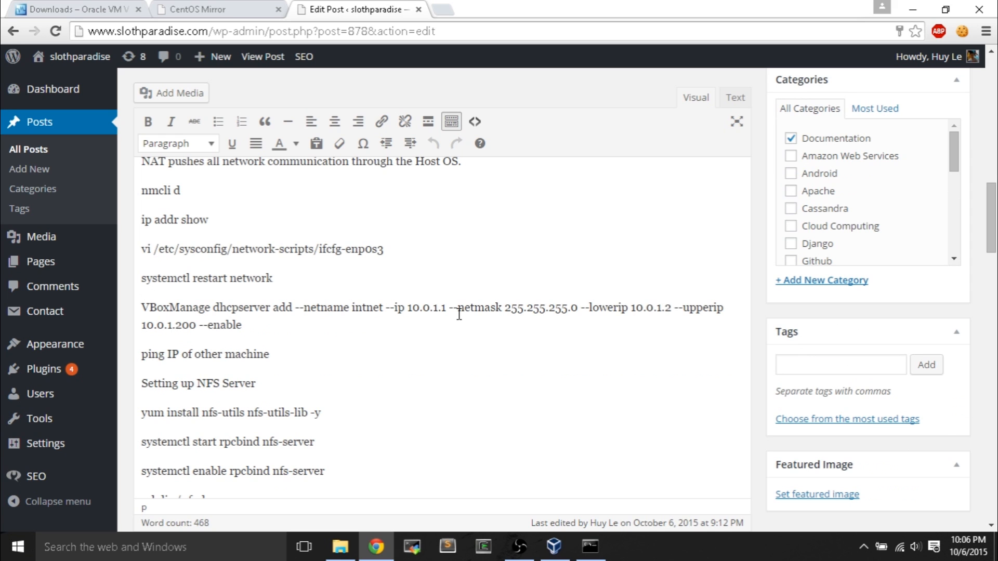
{"action": "key", "text": "super+Left"}
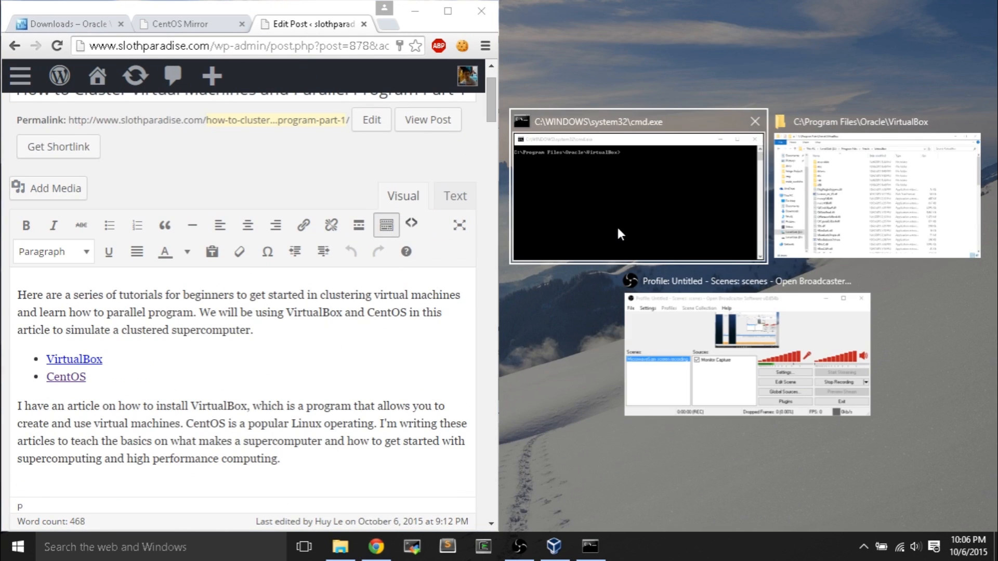
{"action": "left_click", "coordinate": [616, 226]}
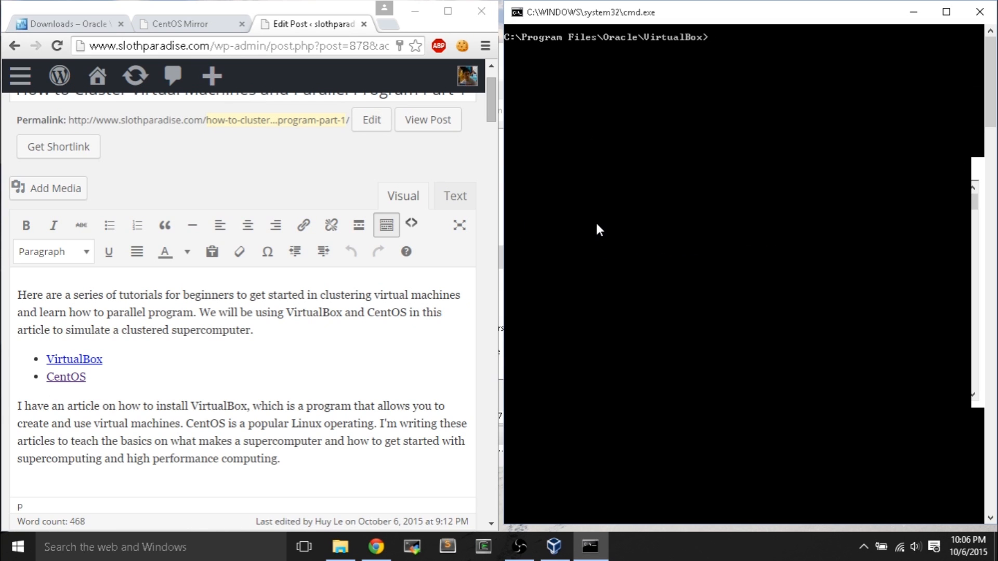
{"action": "scroll", "coordinate": [182, 360], "scroll_direction": "down", "scroll_amount": 15}
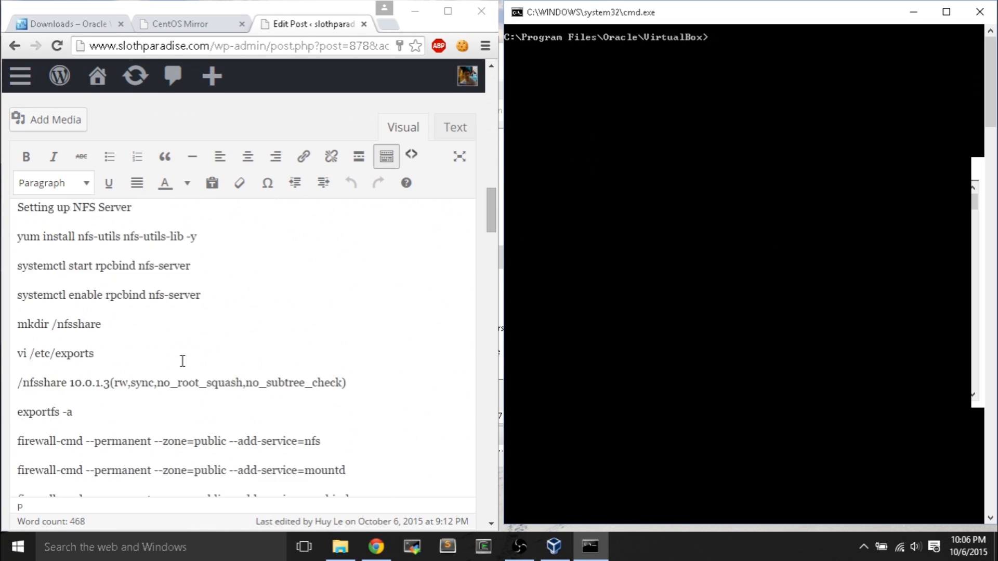
{"action": "scroll", "coordinate": [183, 360], "scroll_direction": "up", "scroll_amount": 3}
- Run VBoxManage dhcpserver add for intnet: IP 10.0.1.1, mask 255.255.255.0, range 10.0.1.2–10.0.1.200, enabled
{"action": "type", "text": "V"}
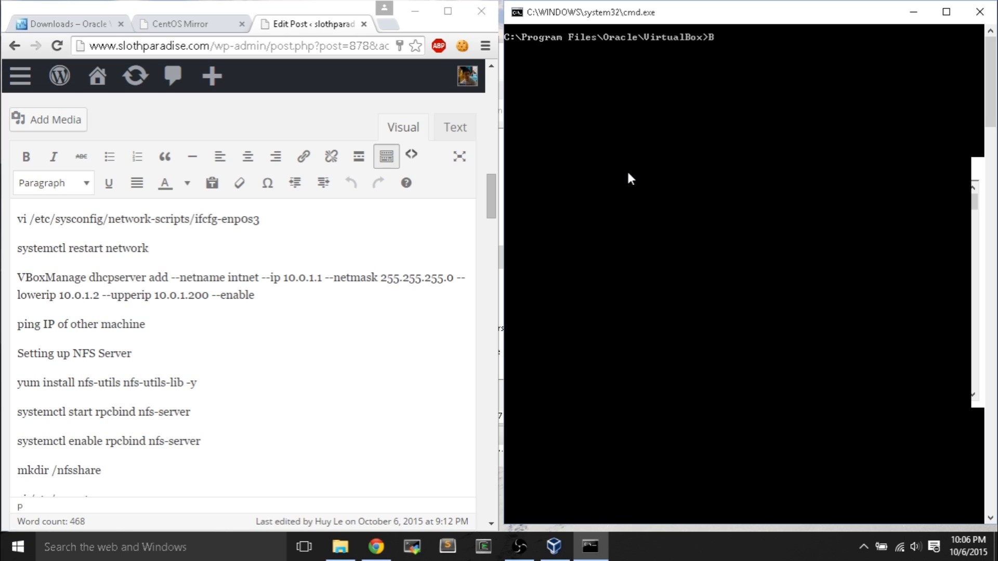
{"action": "type", "text": "BoxManage dhcp"}
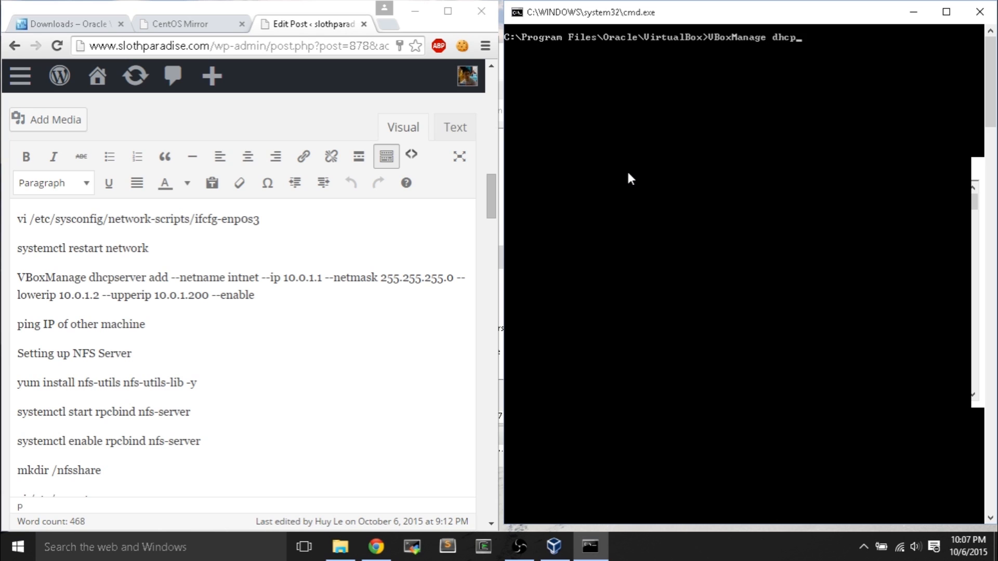
{"action": "type", "text": "server add --netname intnet"}
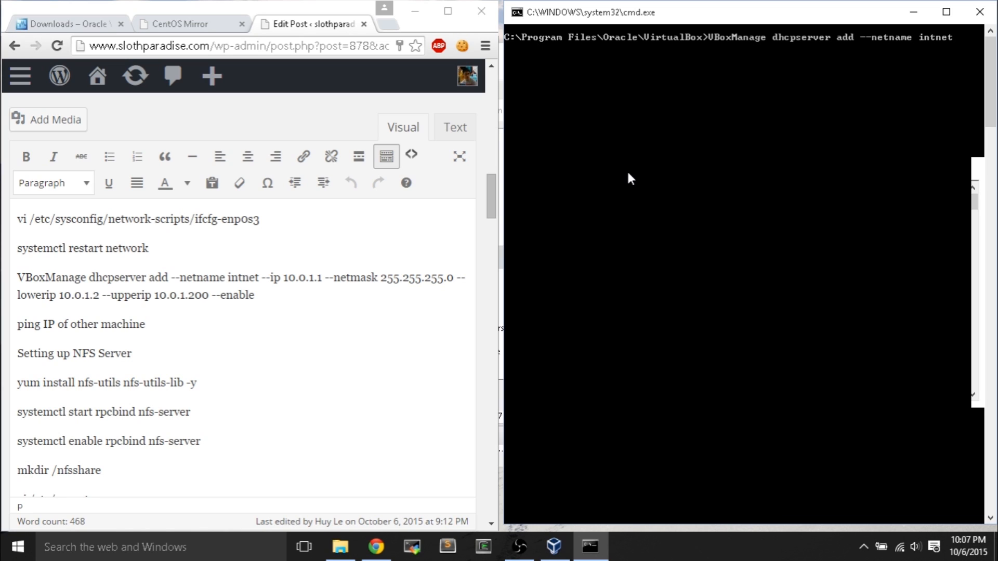
{"action": "type", "text": " --ip 10.0.1.1 --netmask 2"}
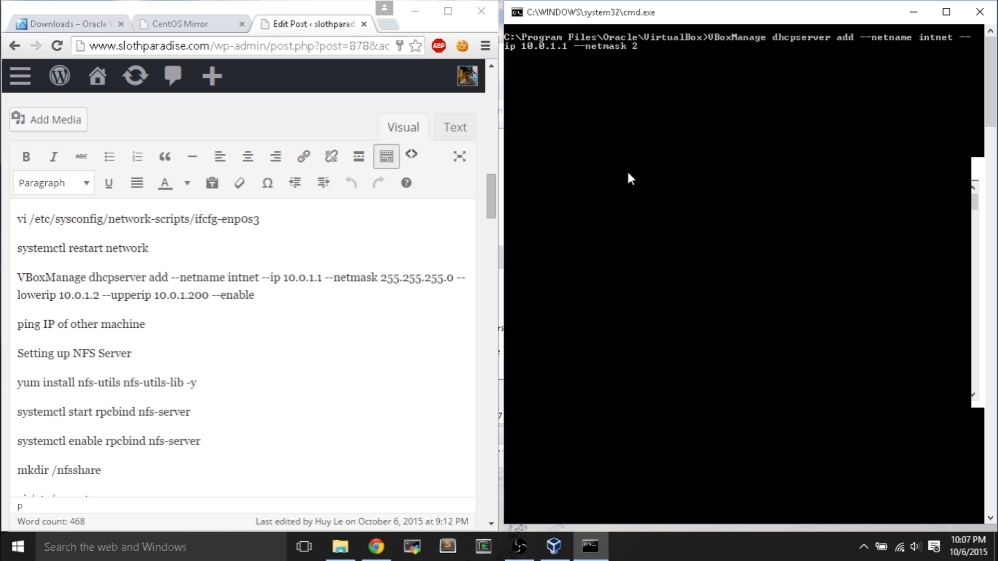
{"action": "type", "text": "55.255.255.0 --lowerip"}
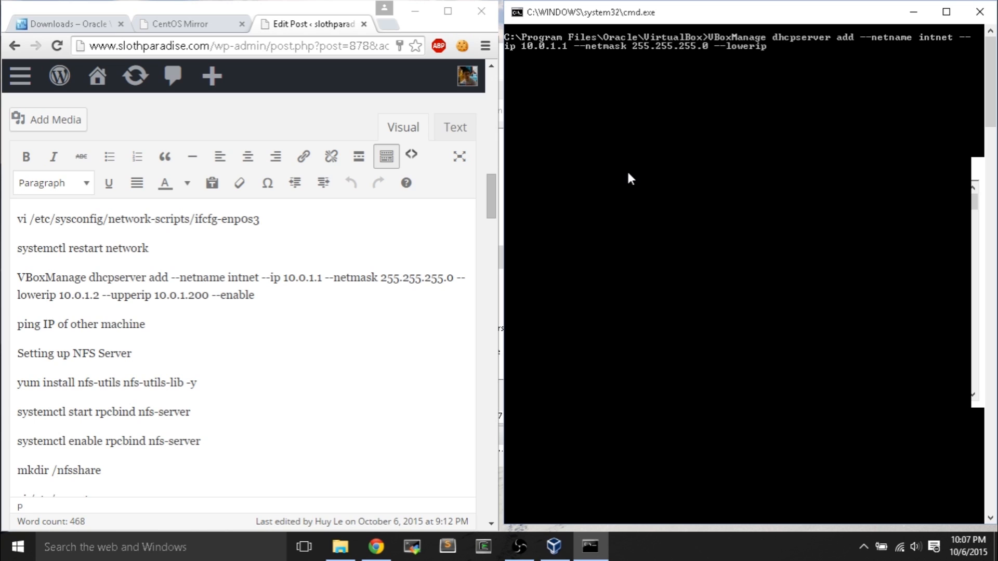
{"action": "type", "text": " 10.0.1.2 --upperip 10.0."}
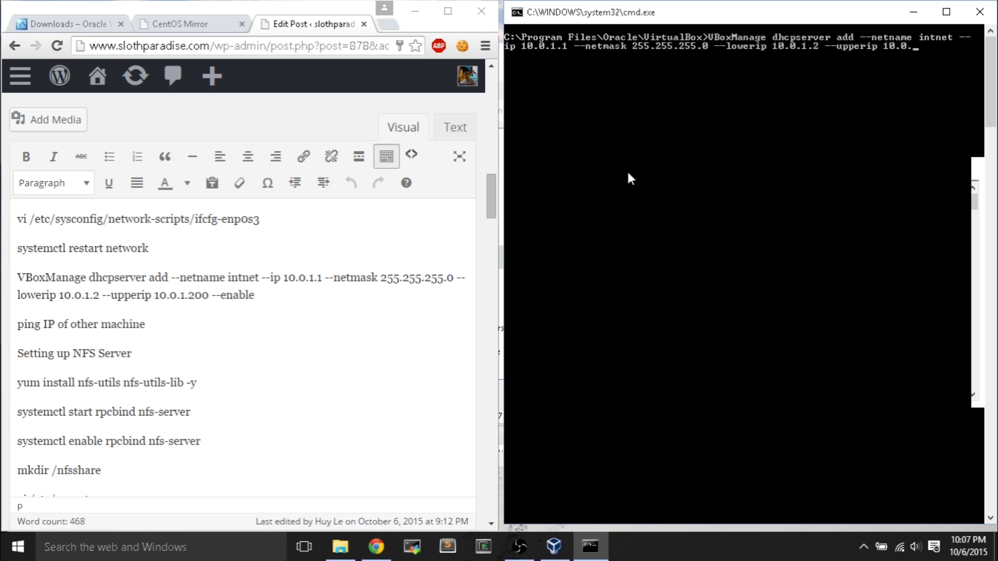
{"action": "type", "text": "1.200 --enable"}
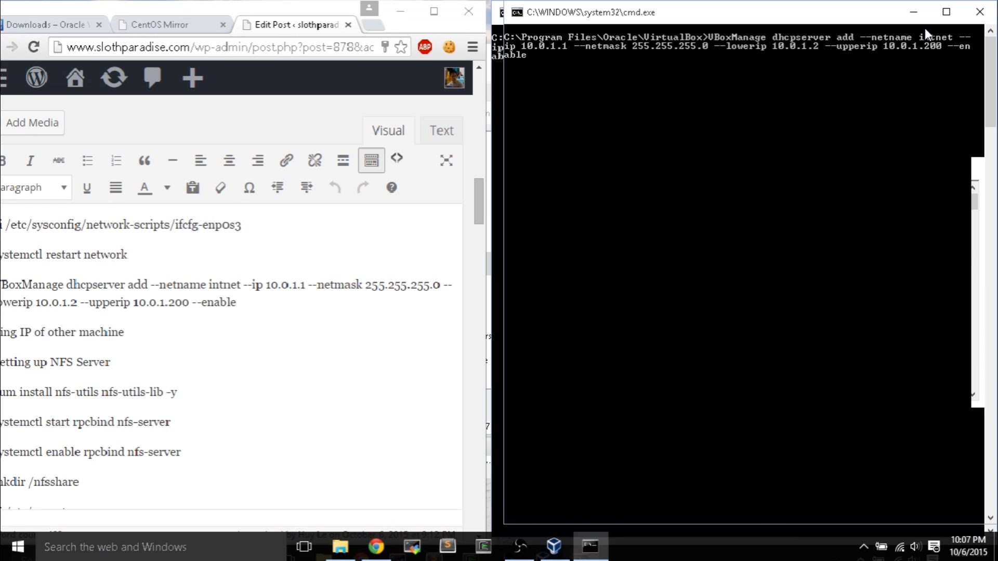
{"action": "key", "text": "Return"}
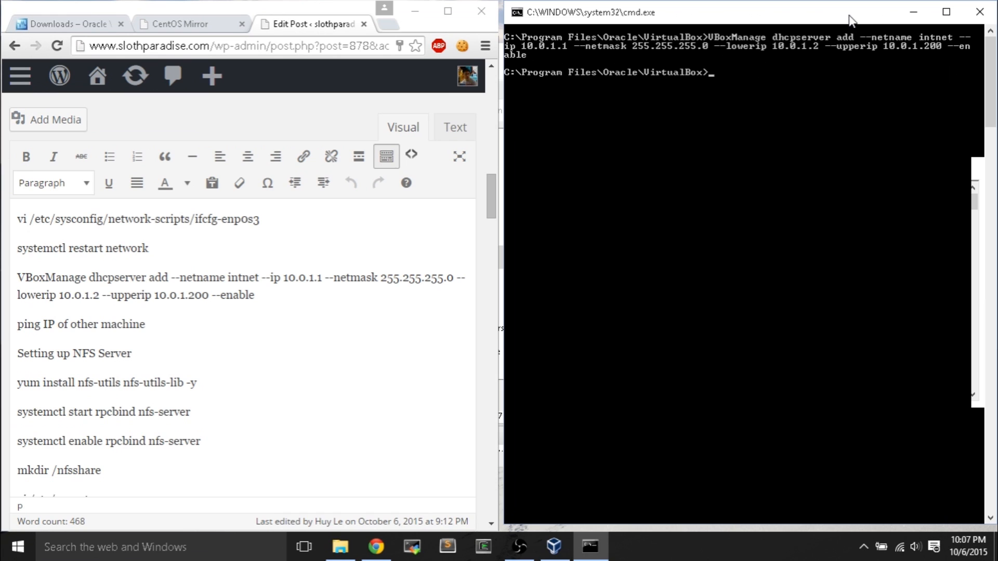
{"action": "left_click", "coordinate": [913, 11]}
- Enable CentOS-1's Adapter 2, attach it to Internal Network 'intnet', and save the settings
{"action": "left_click", "coordinate": [678, 125]}
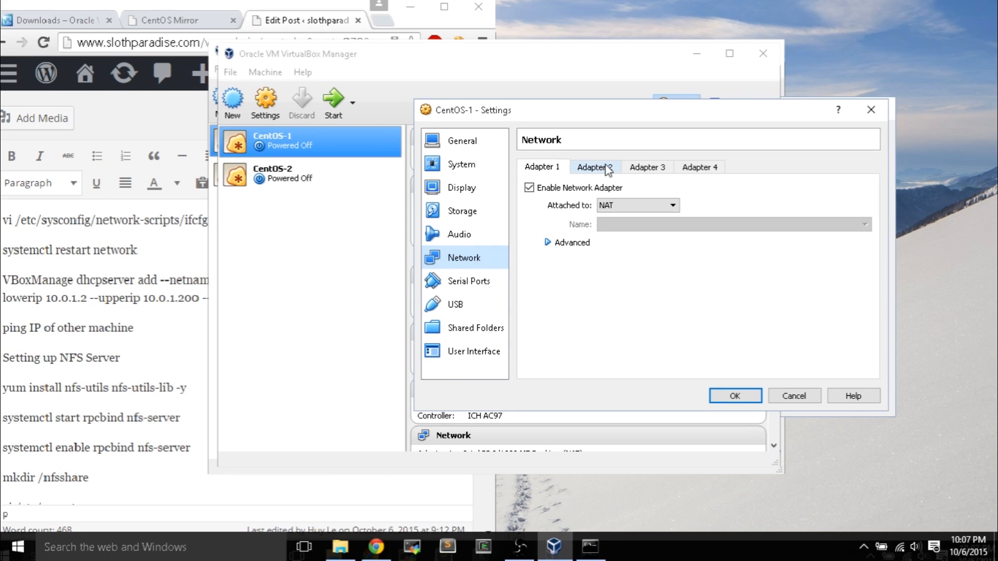
{"action": "left_click", "coordinate": [583, 171]}
{"action": "left_click", "coordinate": [452, 211]}
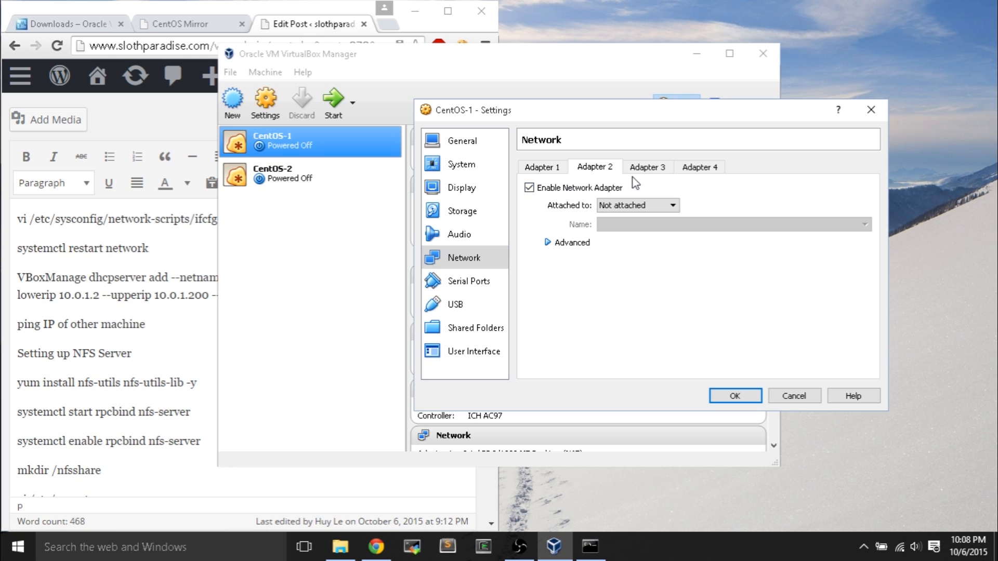
{"action": "left_click", "coordinate": [625, 207]}
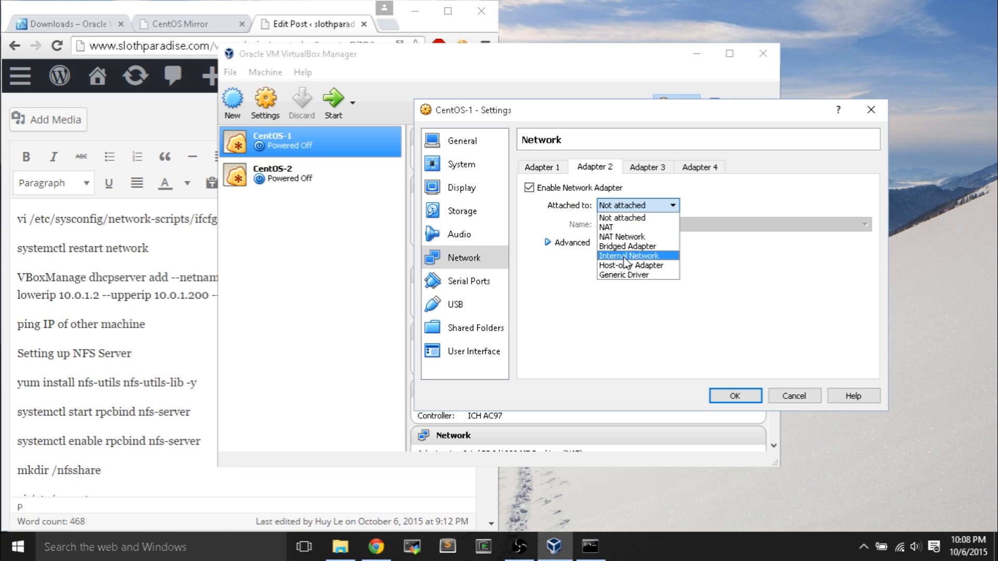
{"action": "left_click", "coordinate": [628, 256]}
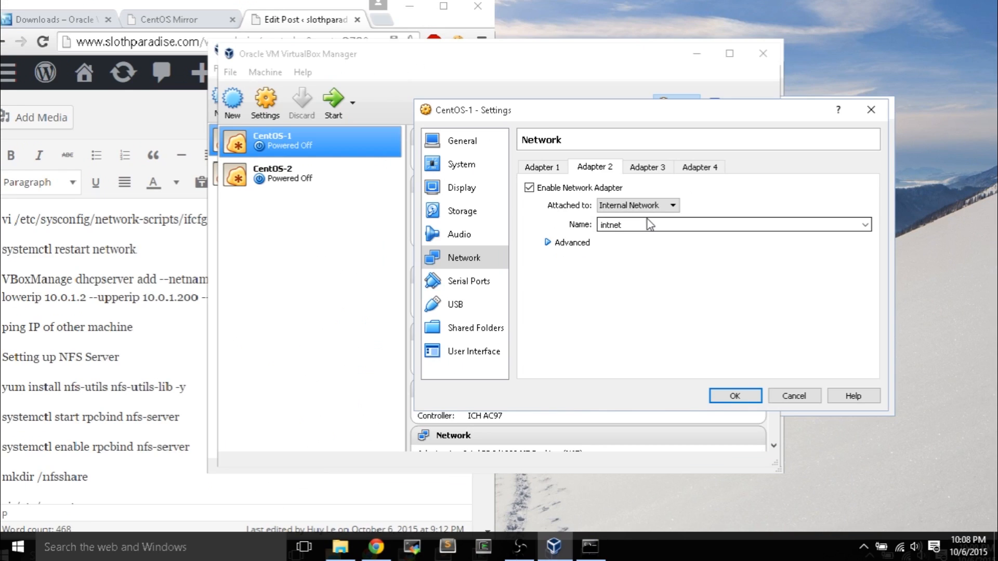
{"action": "left_click", "coordinate": [726, 396]}
{"action": "left_click", "coordinate": [312, 175]}
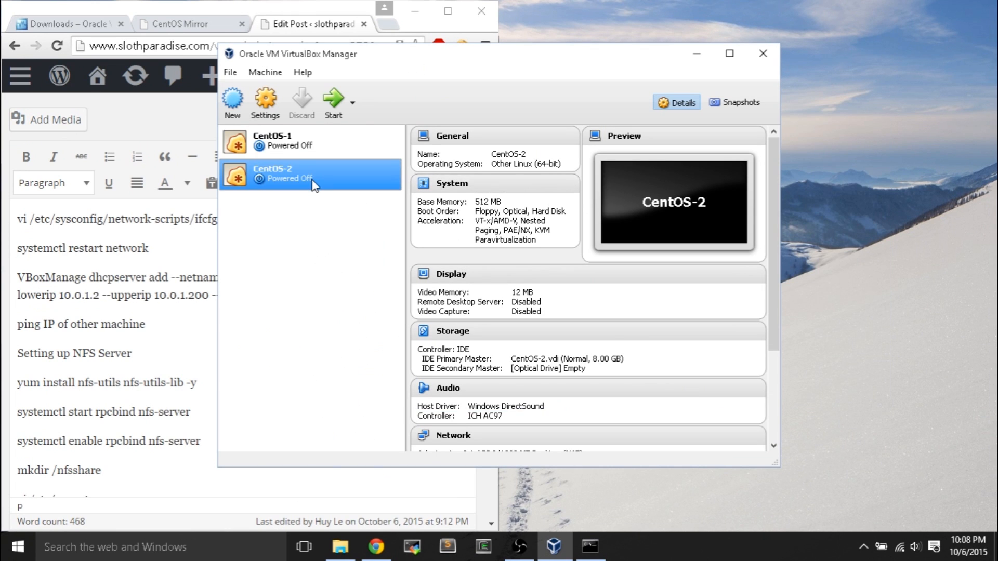
- Enable CentOS-2's Adapter 2 and attach it to Internal Network 'intnet'
{"action": "left_click", "coordinate": [266, 104]}
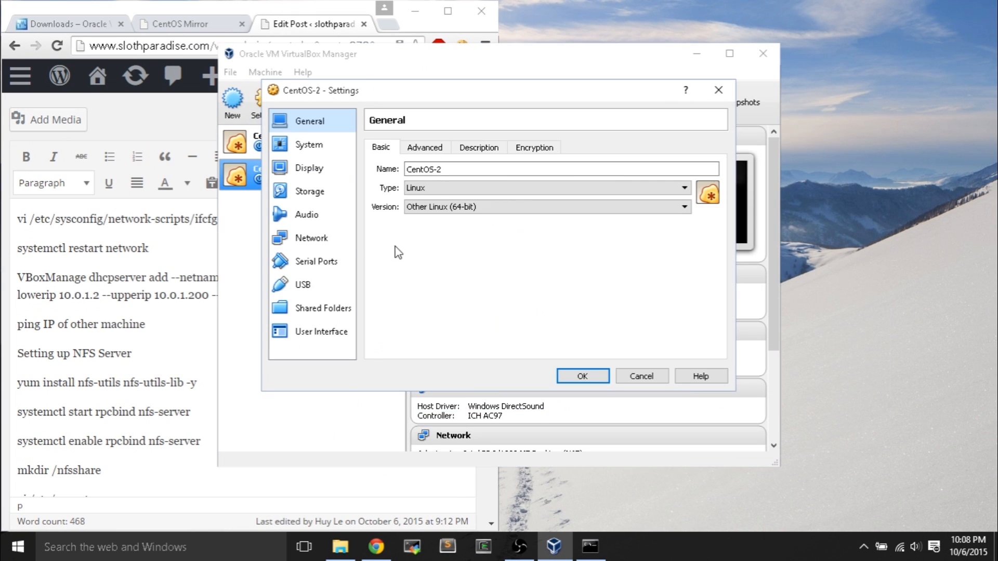
{"action": "left_click", "coordinate": [312, 238]}
{"action": "left_click", "coordinate": [446, 148]}
{"action": "left_click", "coordinate": [376, 168]}
{"action": "left_click", "coordinate": [501, 185]}
{"action": "left_click", "coordinate": [475, 236]}
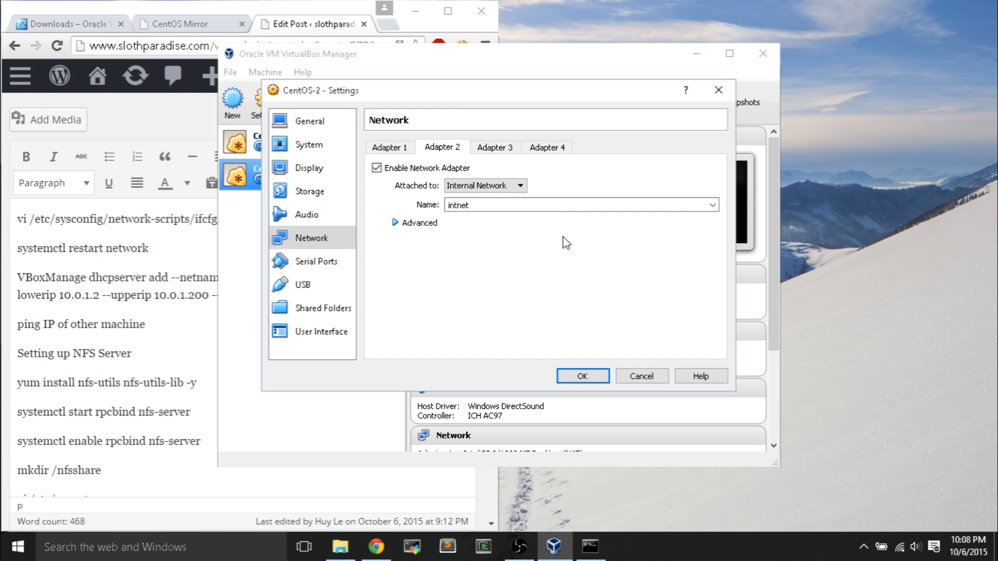
{"action": "left_click", "coordinate": [582, 376]}
- Start the CentOS-1 and CentOS-2 virtual machines
{"action": "left_click", "coordinate": [334, 146]}
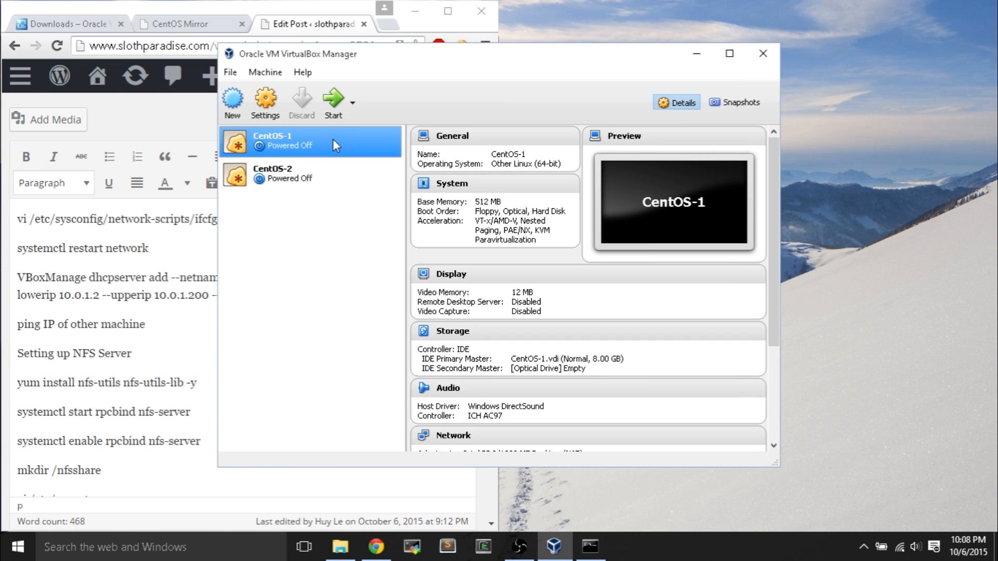
{"action": "left_click", "coordinate": [333, 106]}
{"action": "left_click", "coordinate": [323, 179]}
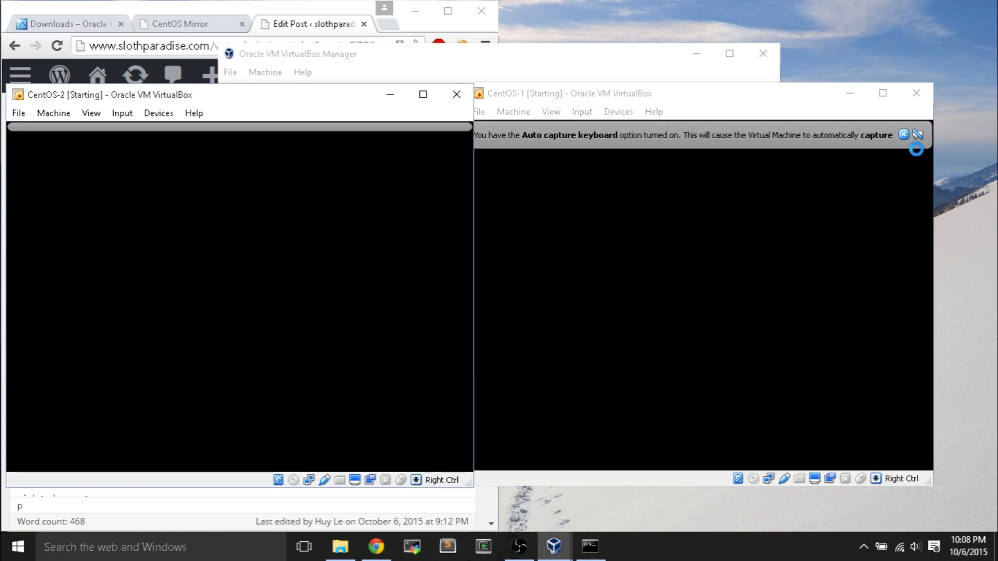
- Dismiss the keyboard and mouse capture notices on both CentOS consoles
{"action": "left_click", "coordinate": [904, 135]}
{"action": "left_click", "coordinate": [442, 135]}
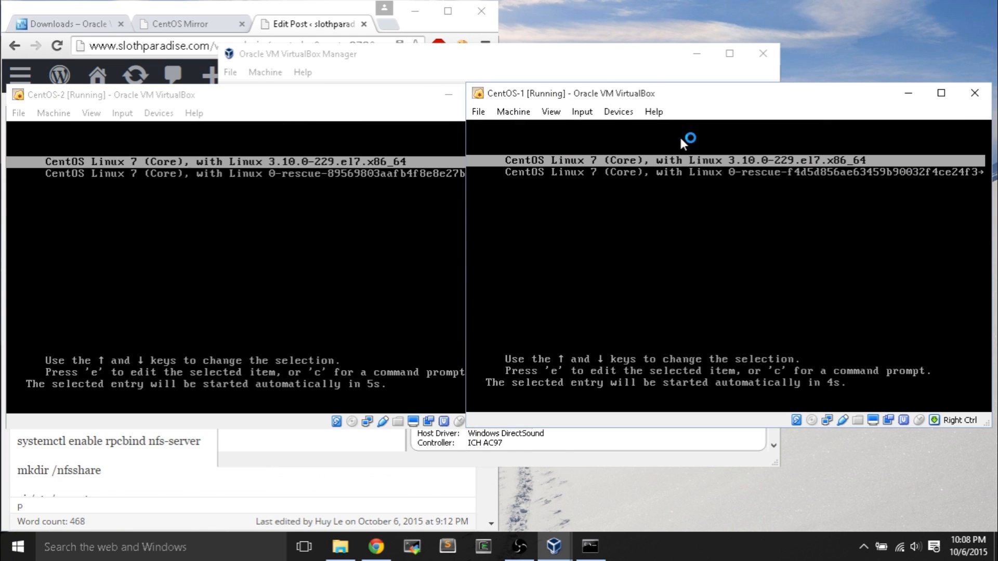
{"action": "left_click", "coordinate": [315, 105]}
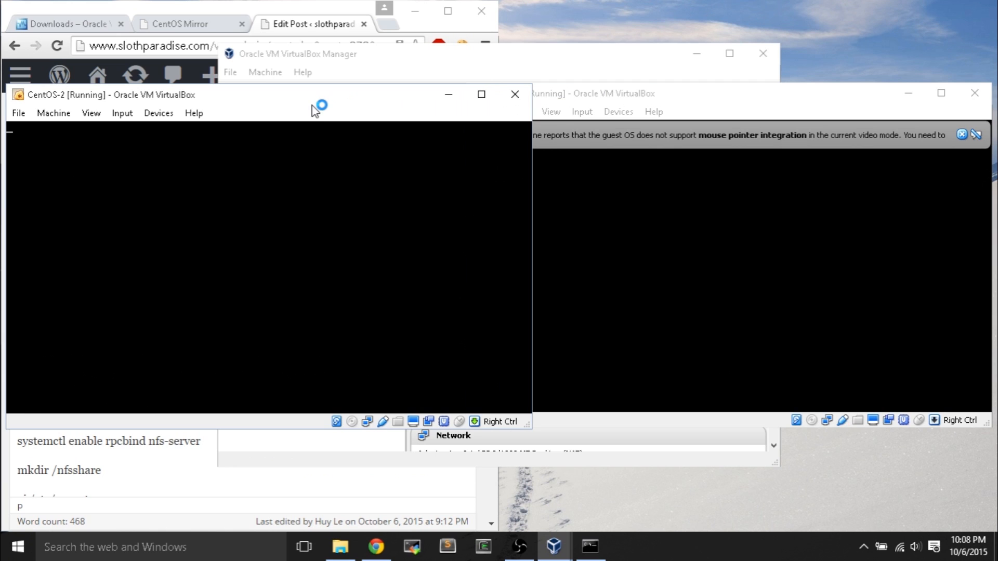
{"action": "left_click", "coordinate": [752, 91]}
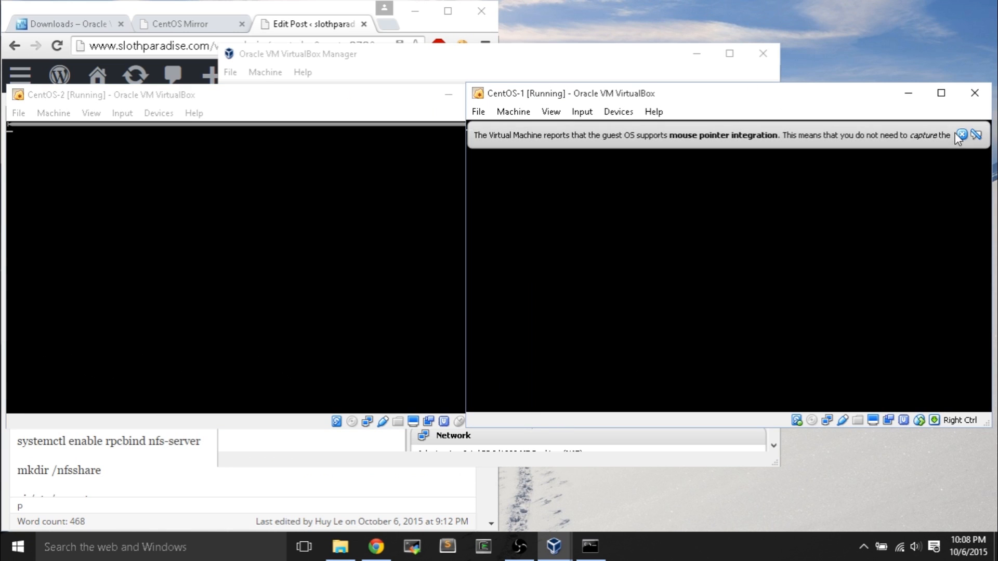
{"action": "left_click", "coordinate": [356, 115]}
{"action": "left_click", "coordinate": [504, 136]}
{"action": "left_click", "coordinate": [600, 104]}
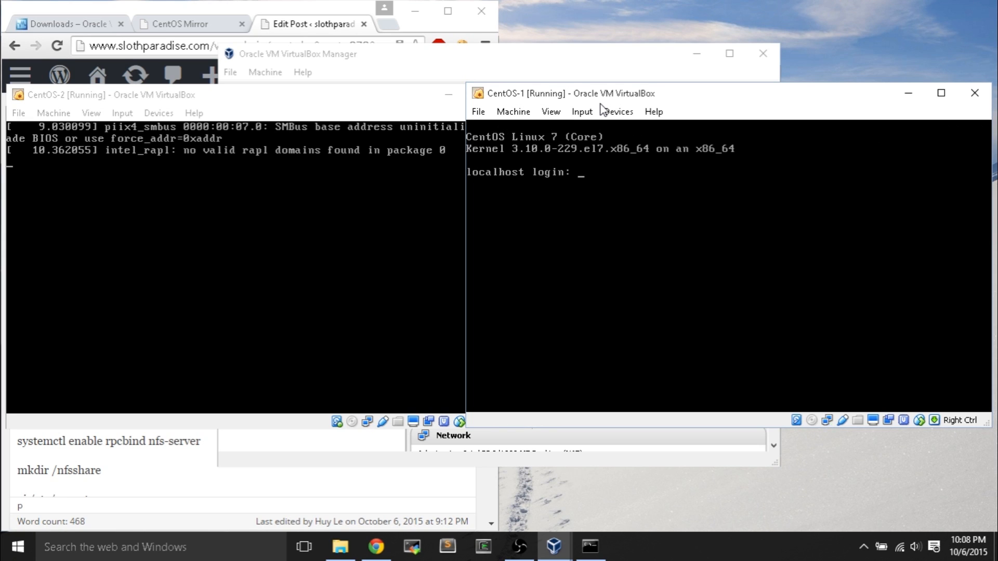
- Log in to CentOS-1 as root, then enter root at CentOS-2's login prompt
{"action": "type", "text": "root"}
{"action": "key", "text": "Return"}
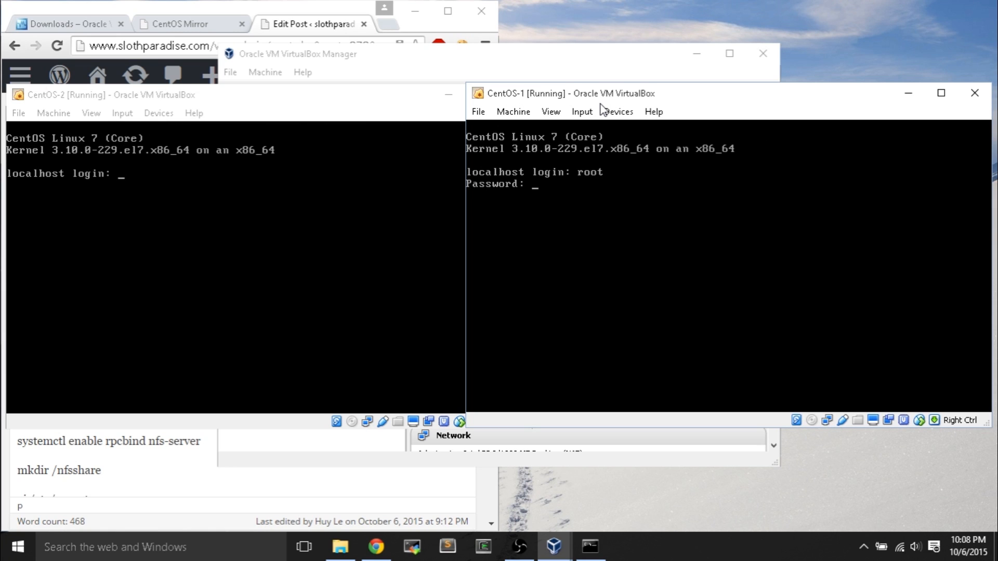
{"action": "key", "text": "Return"}
{"action": "left_click", "coordinate": [333, 218]}
{"action": "type", "text": "root"}
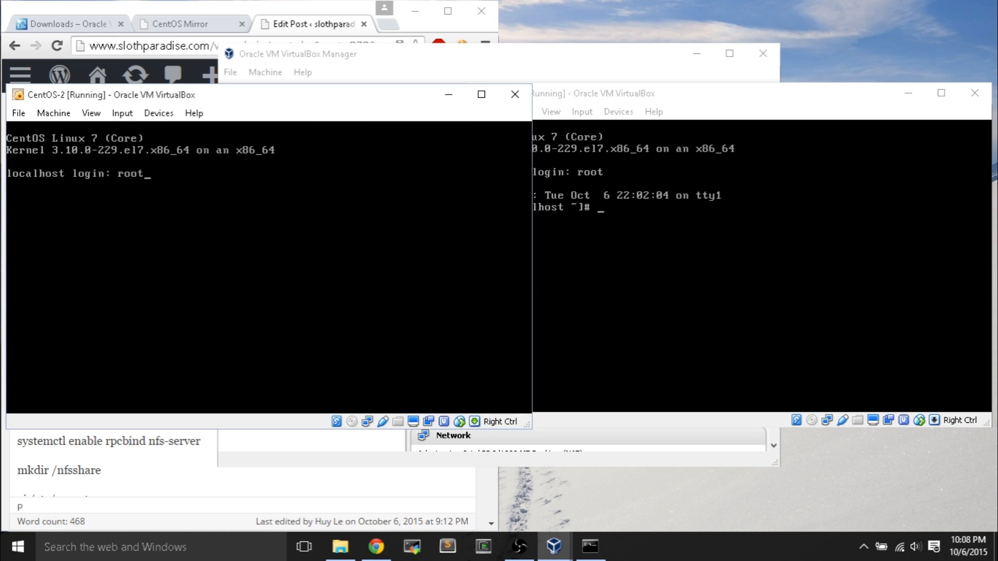
{"action": "key", "text": "Return"}
{"action": "key", "text": "Return"}
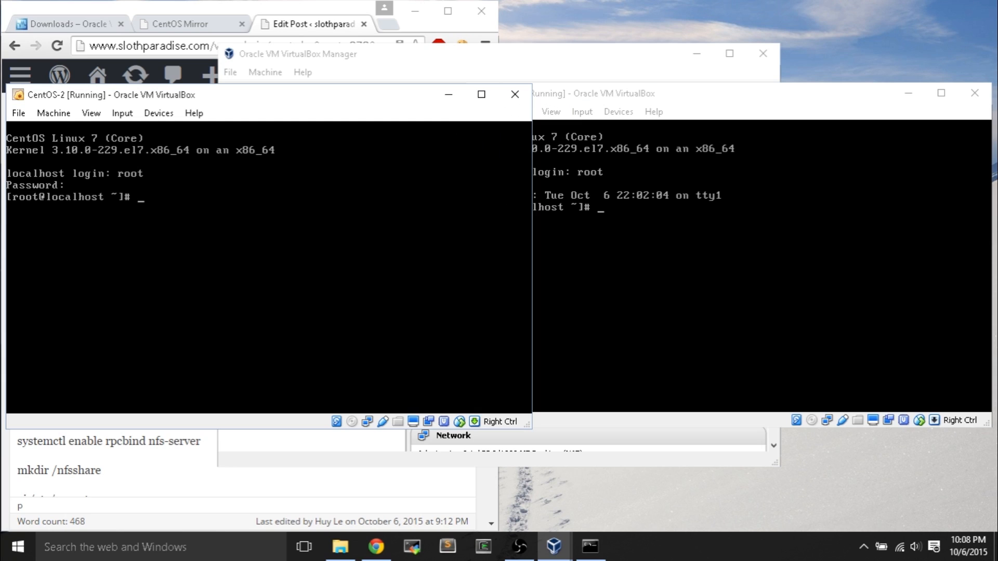
- Run nmcli d on CentOS-1, showing enp0s8 connected and enp0s3 disconnected
{"action": "left_click", "coordinate": [728, 255]}
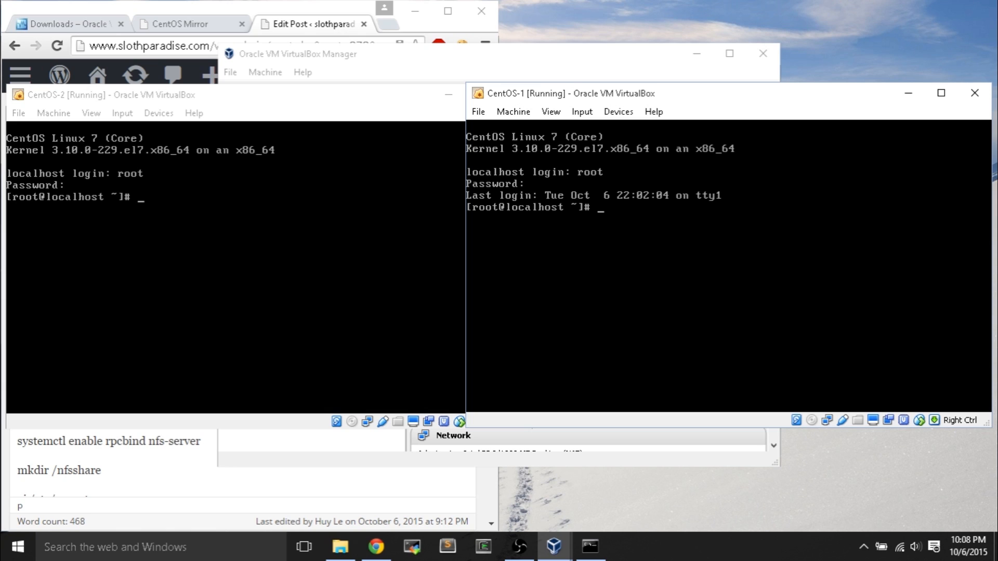
{"action": "type", "text": "nmcli d"}
{"action": "key", "text": "Return"}
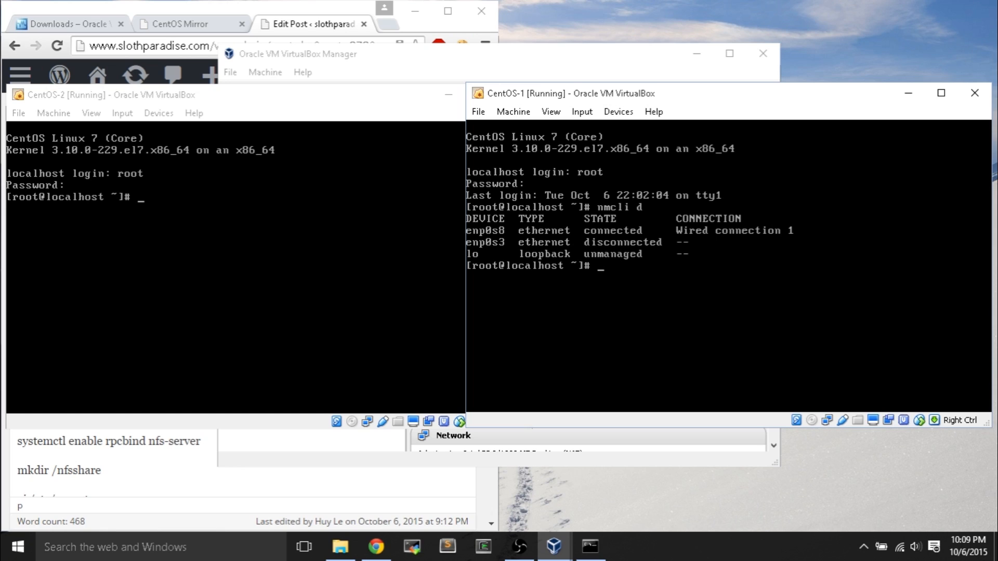
{"action": "type", "text": "vi /etc/sysconfi"}
- Open /etc/sysconfig/network-scripts/ifcfg-enp0s3 in vi on CentOS-1
{"action": "key", "text": "Tab"}
{"action": "type", "text": "net"}
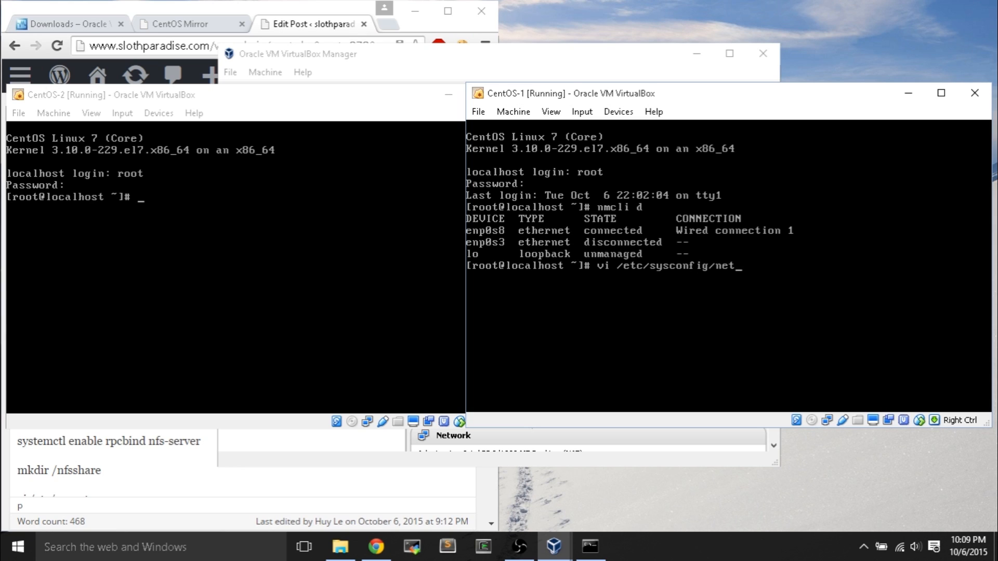
{"action": "type", "text": "work-scripts/en"}
{"action": "key", "text": "BackSpace"}
{"action": "key", "text": "BackSpace"}
{"action": "key", "text": "Tab"}
{"action": "key", "text": "Tab"}
{"action": "type", "text": "ifcfg-enp0"}
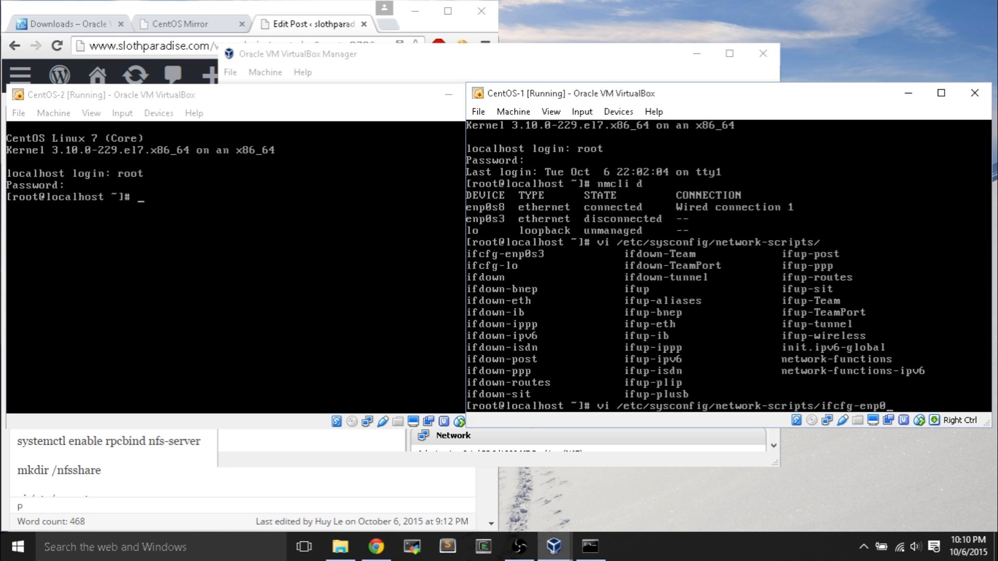
{"action": "key", "text": "Tab"}
{"action": "key", "text": "Return"}
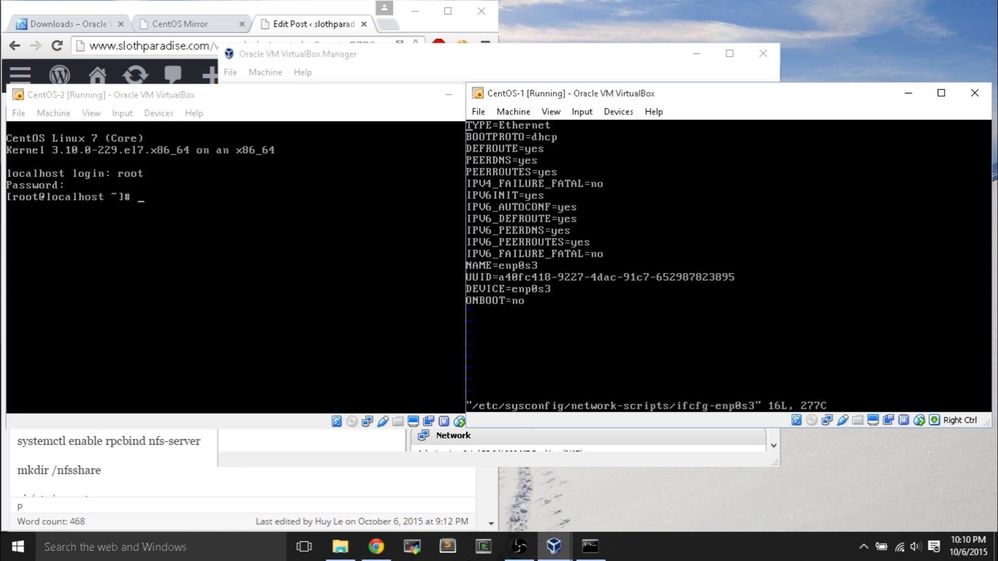
- Change ONBOOT=no to ONBOOT=yes and save the file with :wq
{"action": "key", "text": "Right"}
{"action": "key", "text": "i"}
{"action": "key", "text": "Right"}
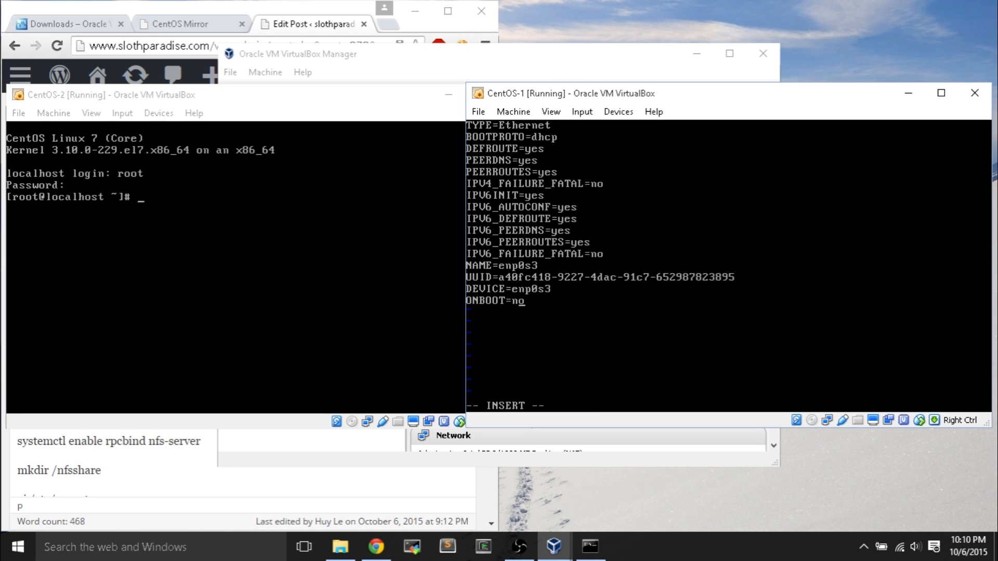
{"action": "key", "text": "BackSpace"}
{"action": "key", "text": "BackSpace"}
{"action": "type", "text": "yes"}
{"action": "key", "text": "Escape"}
{"action": "type", "text": "wq"}
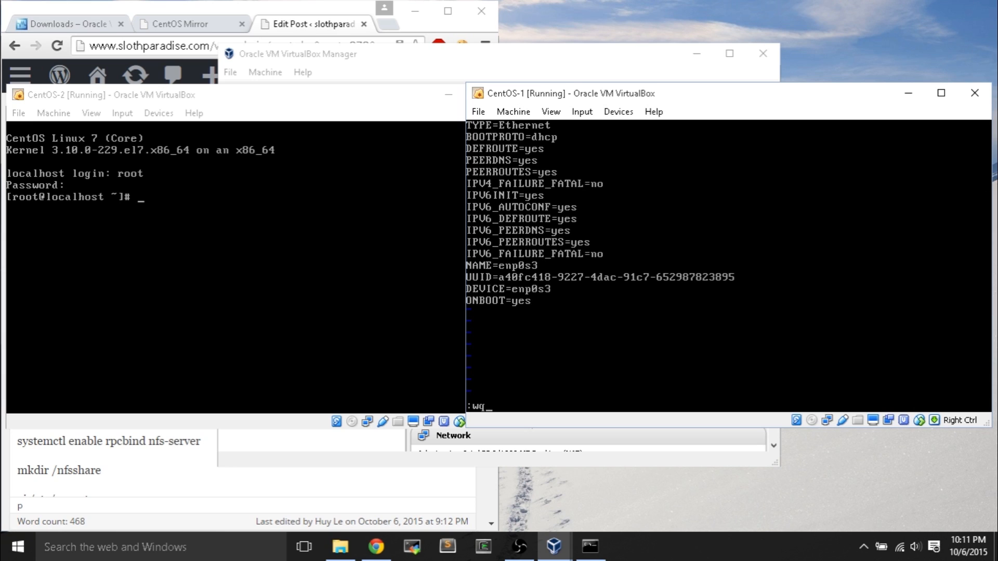
{"action": "key", "text": "Return"}
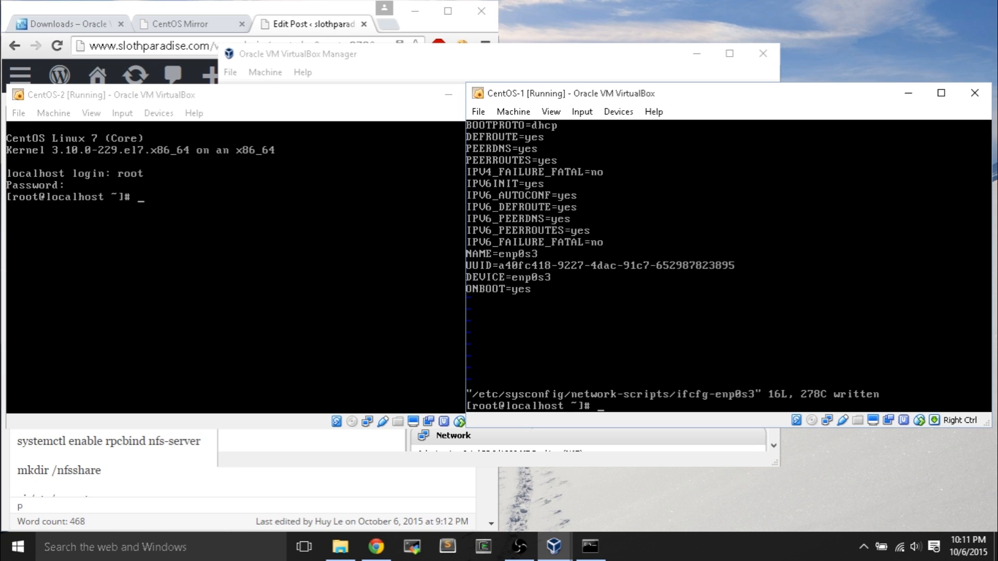
- Restart CentOS-1's networking with 'systemctl restart network'
{"action": "type", "text": "systemctl"}
{"action": "type", "text": "restart n"}
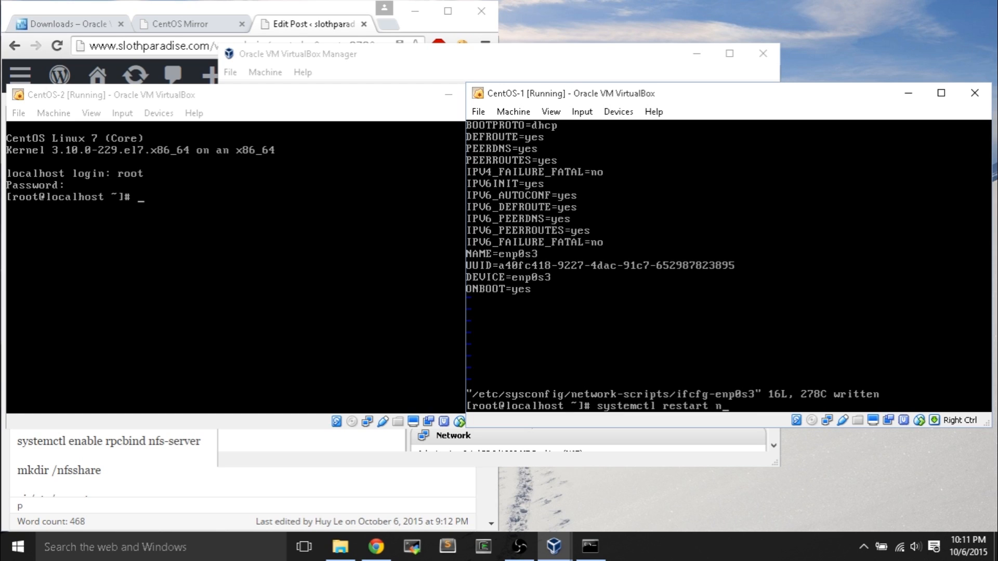
{"action": "type", "text": "etwork"}
{"action": "key", "text": "Return"}
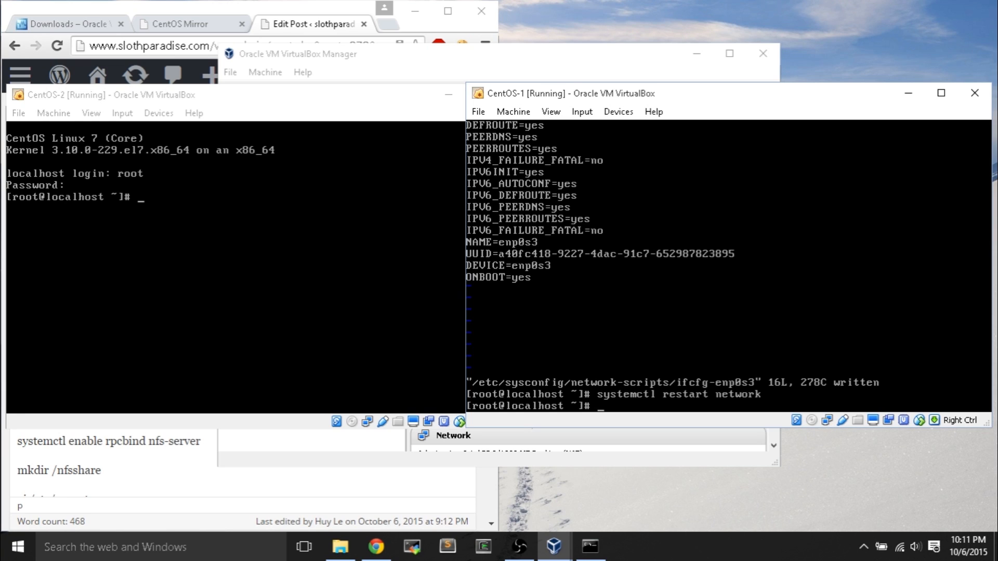
- Ping 8.8.8.8 from CentOS-1, confirming 7 of 7 replies with 0% loss
{"action": "type", "text": "ping 8.8.8.8"}
{"action": "key", "text": "Return"}
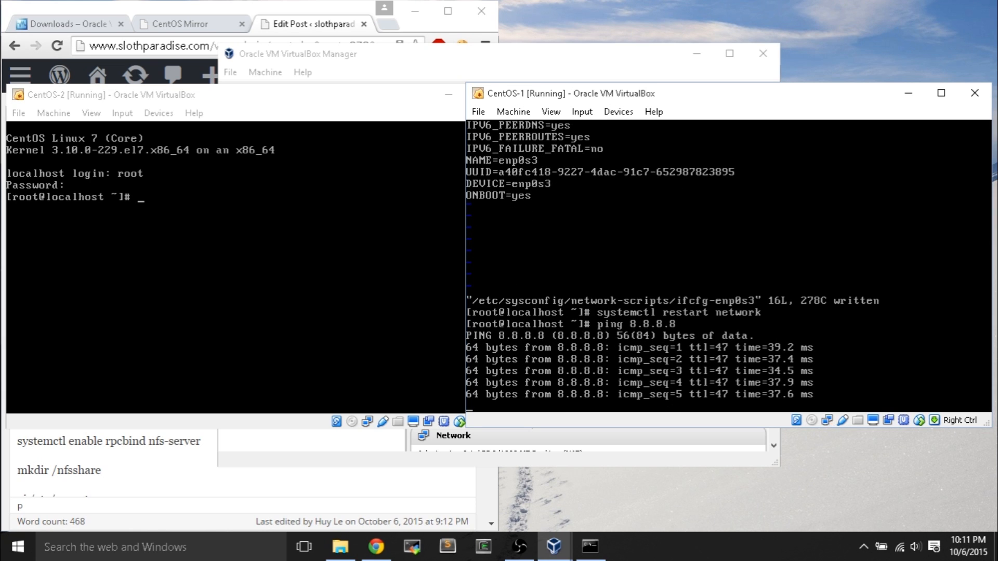
{"action": "key", "text": "ctrl+c"}
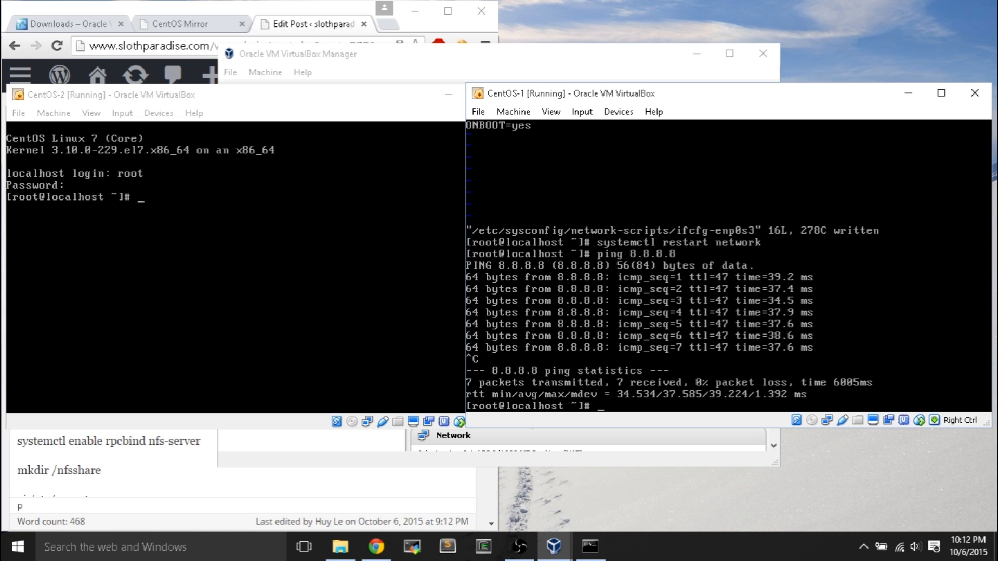
{"action": "key", "text": "alt+Tab"}
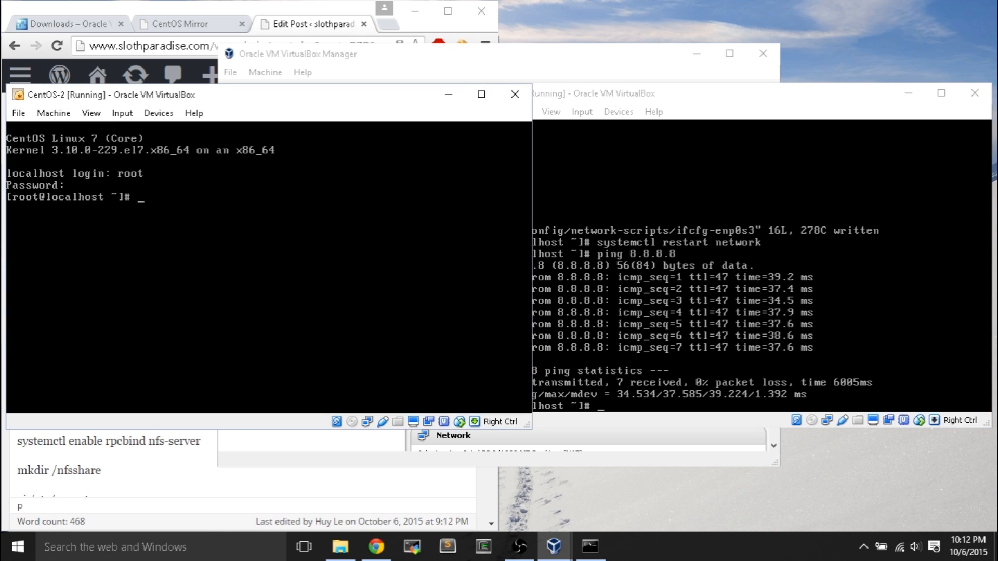
- Open CentOS-2's /etc/sysconfig/network-scripts/ifcfg-enp0s3 in vi
{"action": "type", "text": "vi /etc/sysconfig/"}
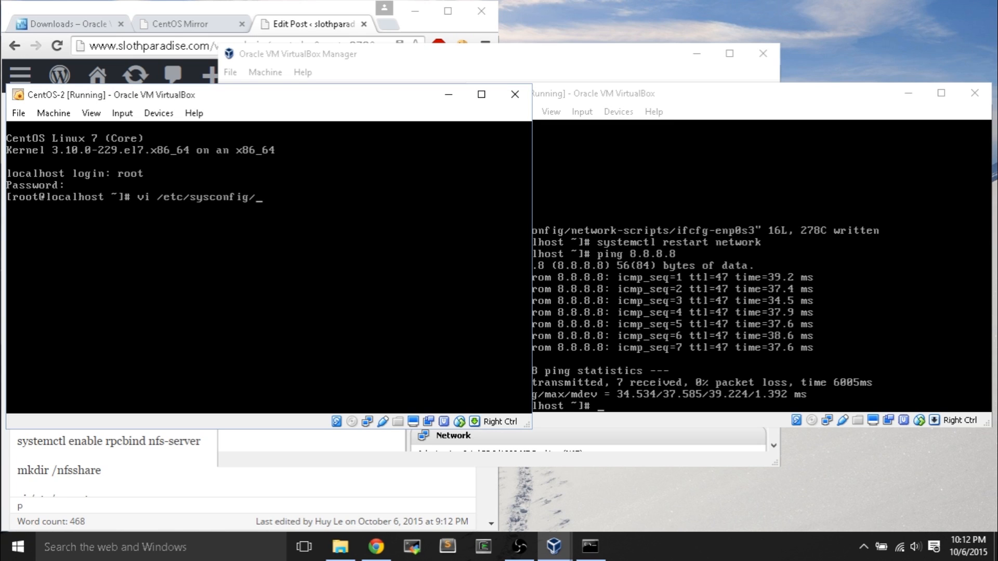
{"action": "type", "text": "network-scri"}
{"action": "key", "text": "Tab"}
{"action": "key", "text": "Tab"}
{"action": "key", "text": "Tab"}
{"action": "type", "text": "ifcf"}
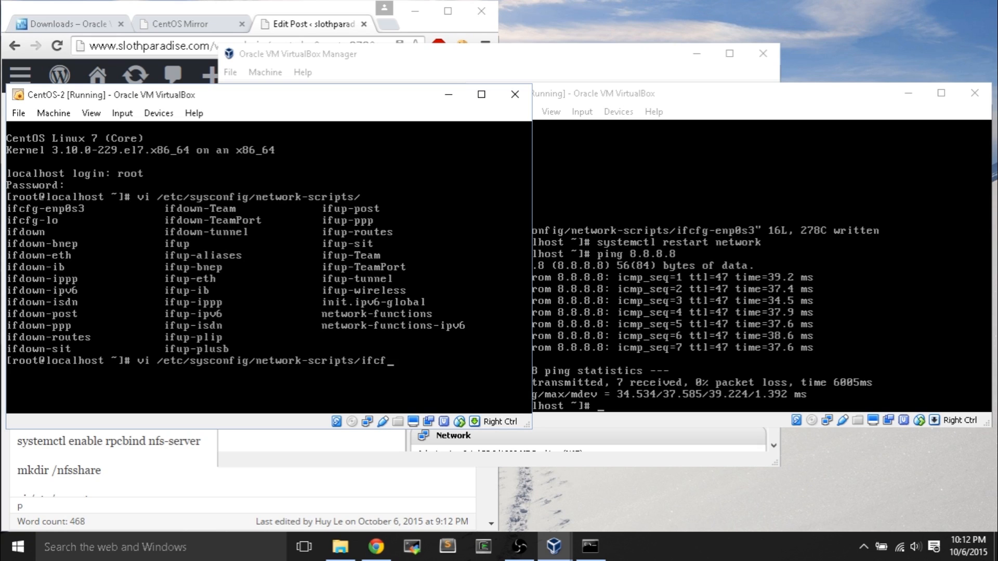
{"action": "key", "text": "Tab"}
{"action": "type", "text": "e"}
{"action": "key", "text": "Tab"}
{"action": "key", "text": "Return"}
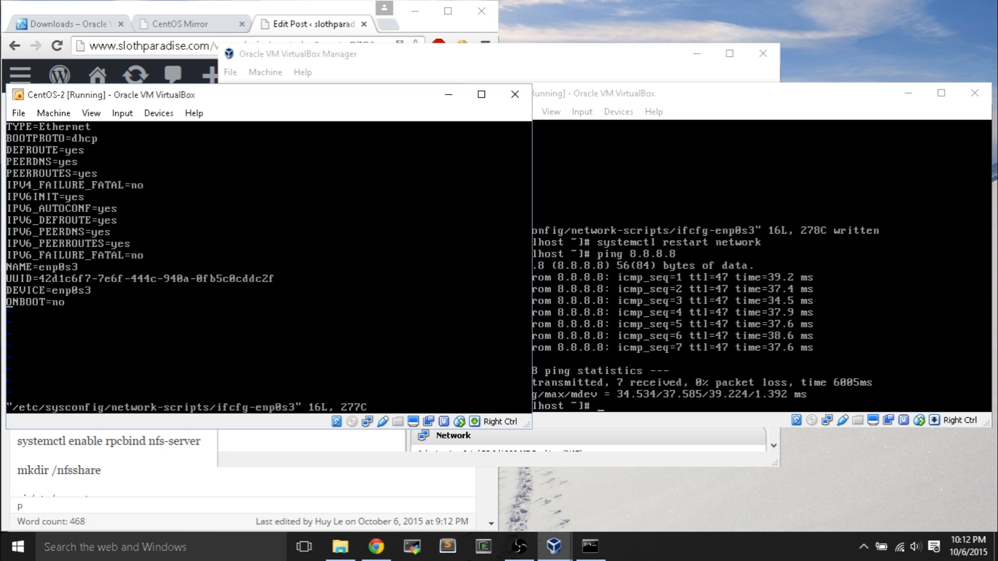
- Change ONBOOT to yes in CentOS-2's ifcfg-enp0s3 and save with :wq
{"action": "key", "text": "A"}
{"action": "key", "text": "BackSpace"}
{"action": "key", "text": "BackSpace"}
{"action": "type", "text": "yes"}
{"action": "key", "text": "Escape"}
{"action": "type", "text": ":wq"}
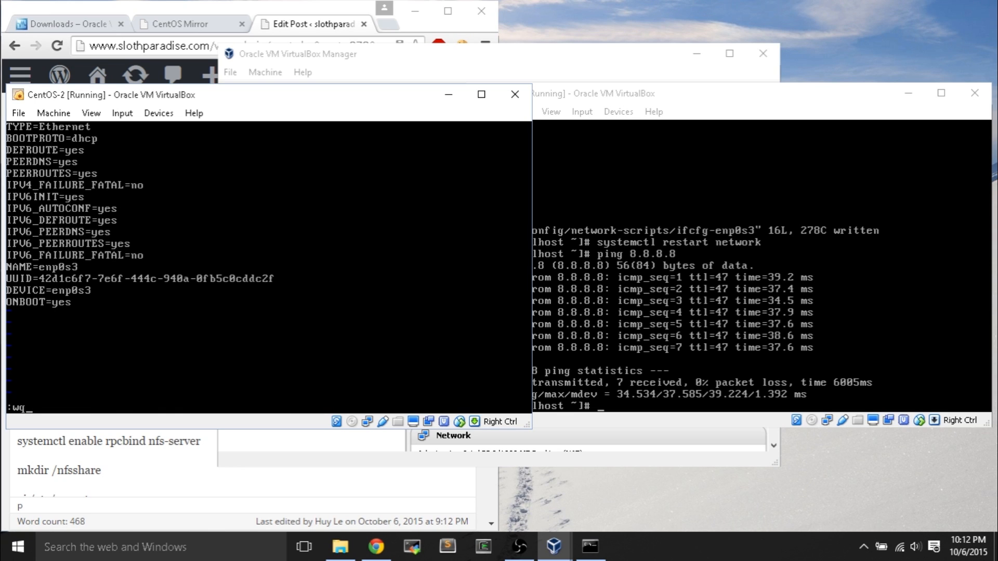
{"action": "key", "text": "Return"}
- Restart CentOS-2's networking and ping 8.8.8.8, getting replies with 0% loss
{"action": "type", "text": "sy"}
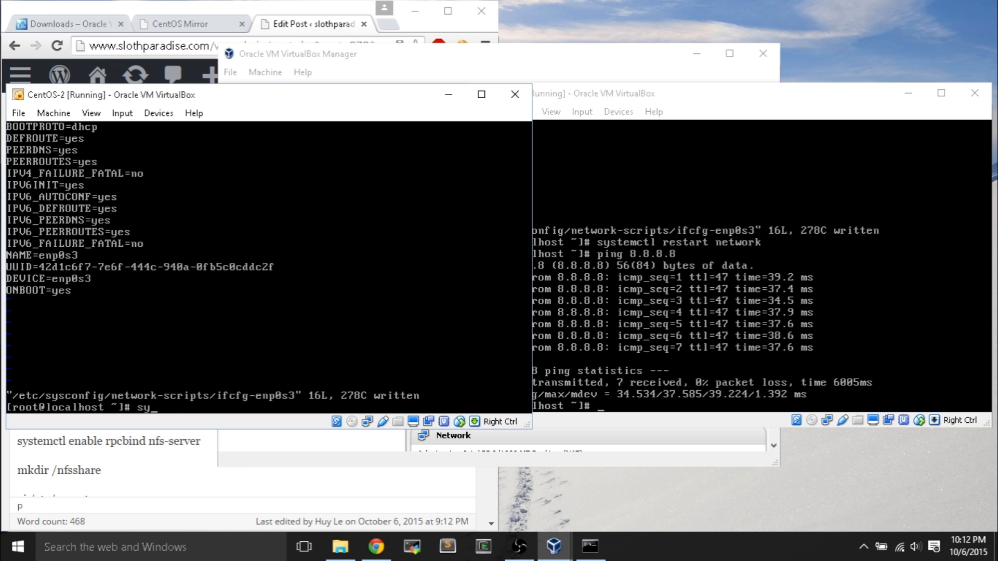
{"action": "type", "text": "stemctl restart network"}
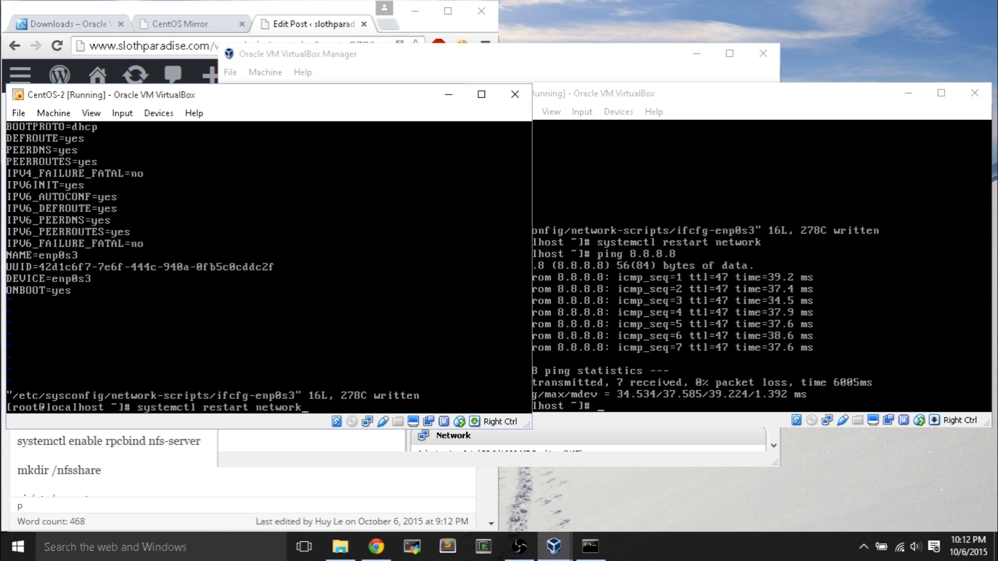
{"action": "key", "text": "Return"}
{"action": "type", "text": "ping 8.8.8.8"}
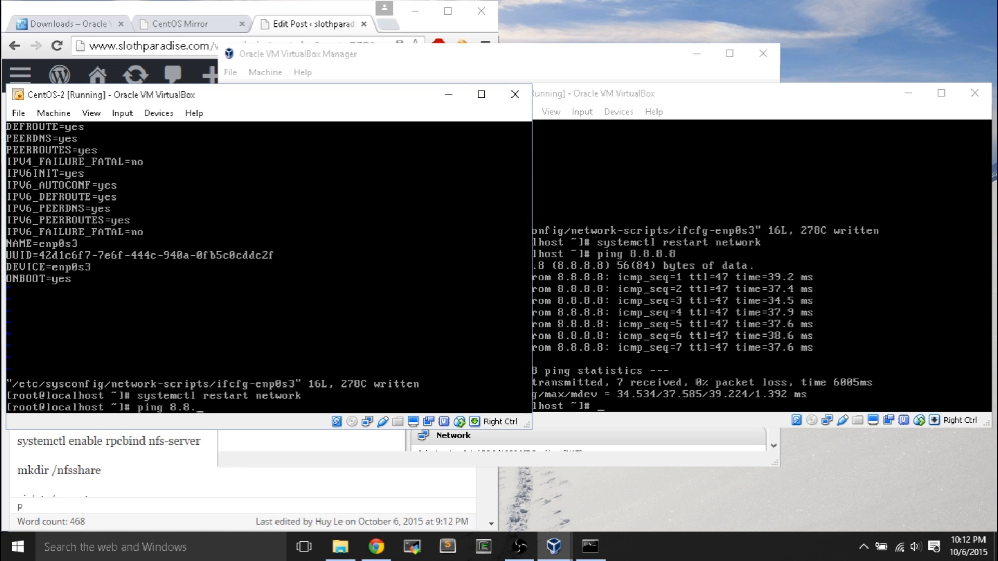
{"action": "key", "text": "Return"}
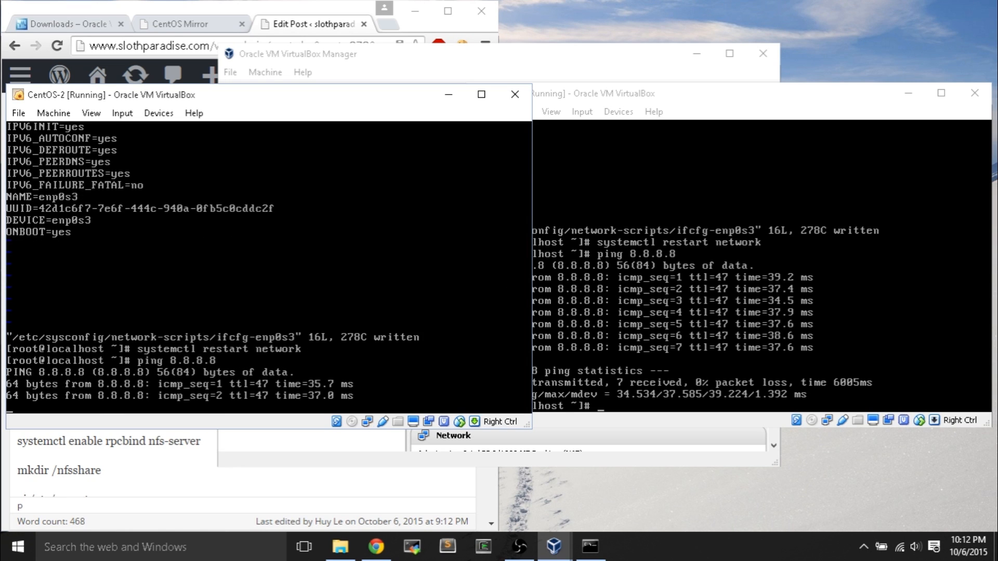
{"action": "key", "text": "ctrl+c"}
{"action": "key", "text": "alt+Tab"}
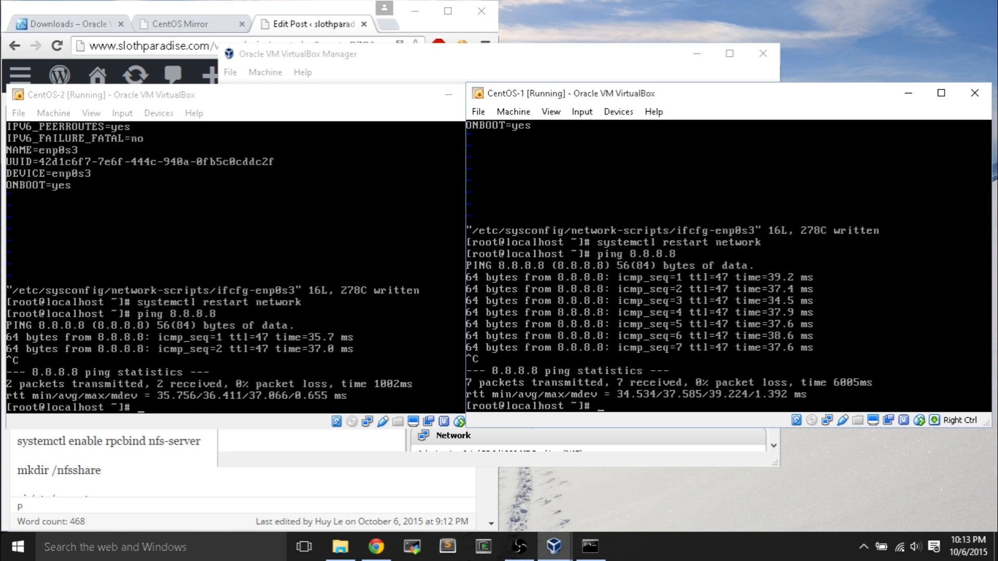
- Run nmcli d and ip addr show on CentOS-1, showing 10.0.1.2 on enp0s8
{"action": "type", "text": "nmcli d"}
{"action": "key", "text": "Return"}
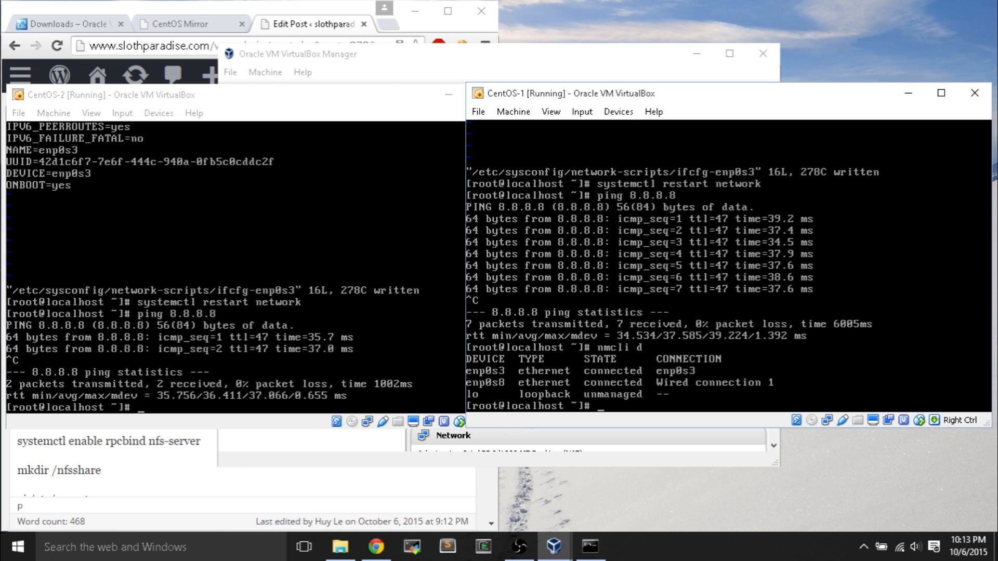
{"action": "type", "text": "ip addr show"}
{"action": "key", "text": "Return"}
- Run ip addr show on CentOS-2, showing 10.0.1.3 on enp0s8, and compare both consoles
{"action": "key", "text": "alt+Tab"}
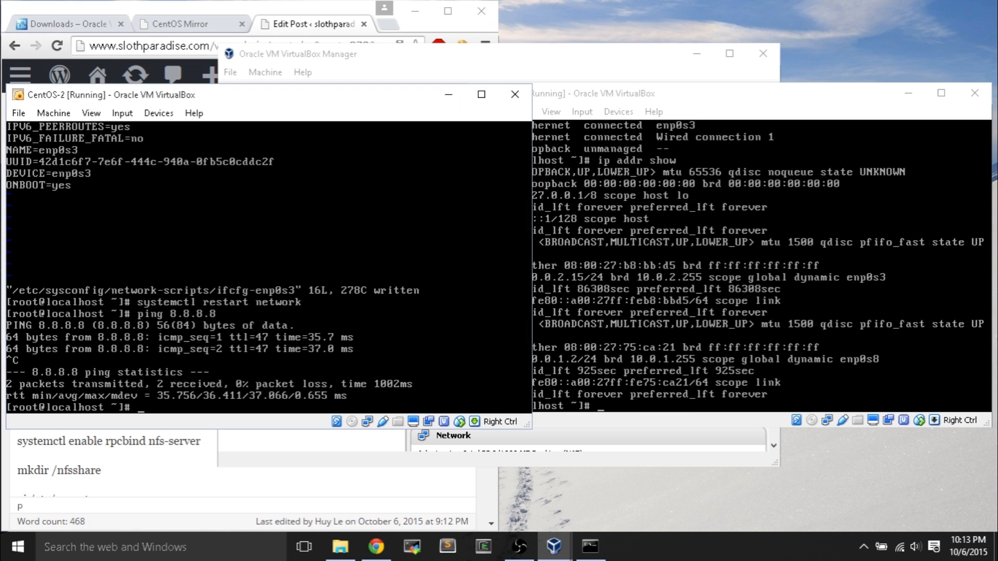
{"action": "type", "text": "ip addr show"}
{"action": "key", "text": "Return"}
{"action": "key", "text": "alt+Tab"}
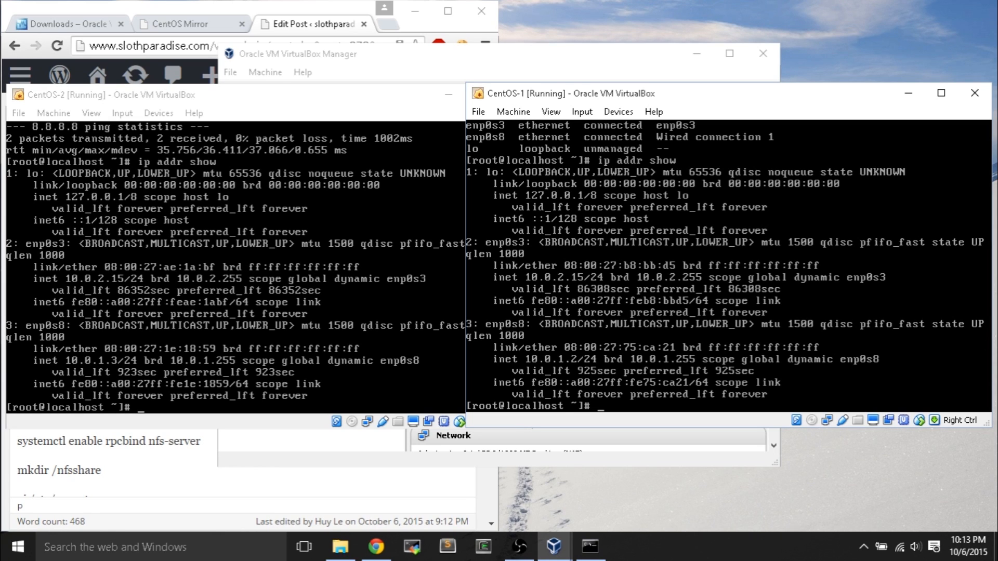
{"action": "key", "text": "alt+Tab"}
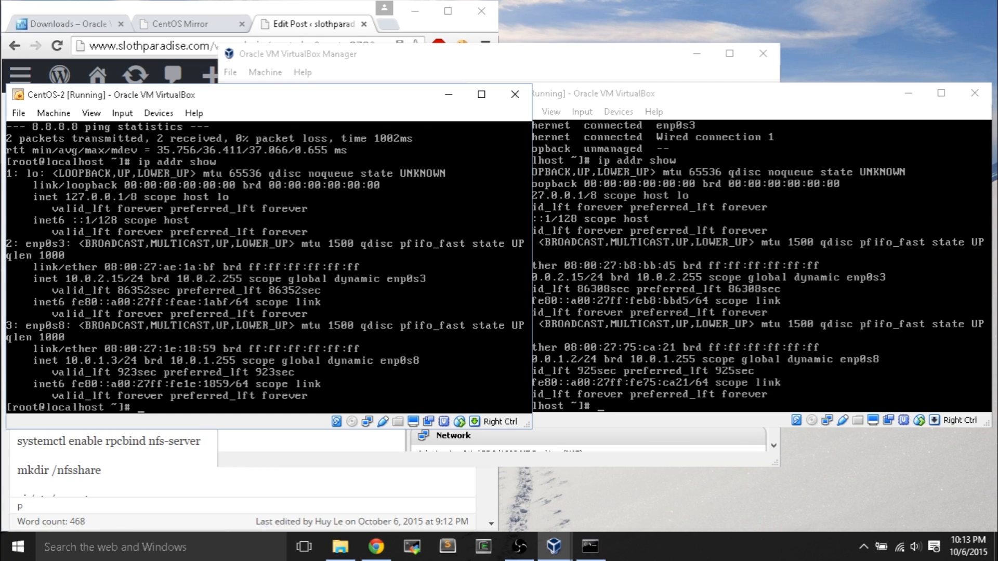
{"action": "key", "text": "alt+Tab"}
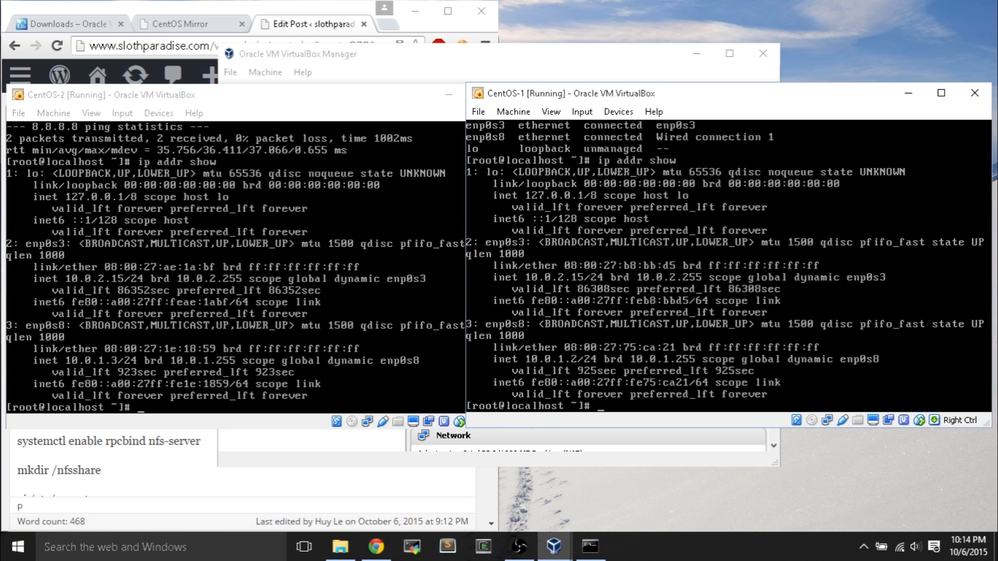
- Ping CentOS-2 at 10.0.1.3 from CentOS-1, receiving 11 of 11 replies
{"action": "type", "text": "ping 10.0.1.3"}
{"action": "key", "text": "Return"}
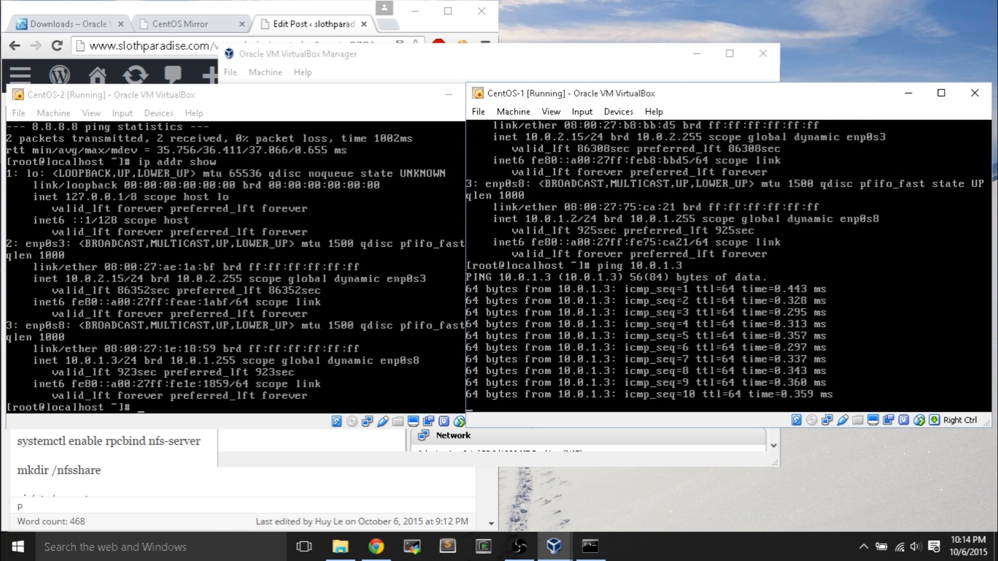
{"action": "key", "text": "ctrl+c"}
- Ping CentOS-1 at 10.0.1.2 from CentOS-2, receiving 7 of 7 replies
{"action": "key", "text": "alt+Tab"}
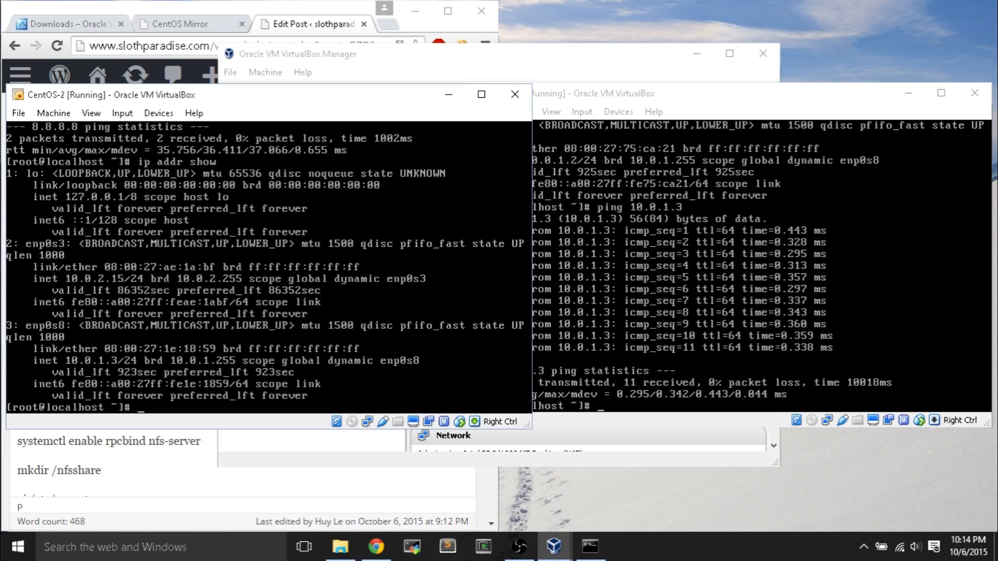
{"action": "type", "text": "ping 10.0.1.2"}
{"action": "key", "text": "Return"}
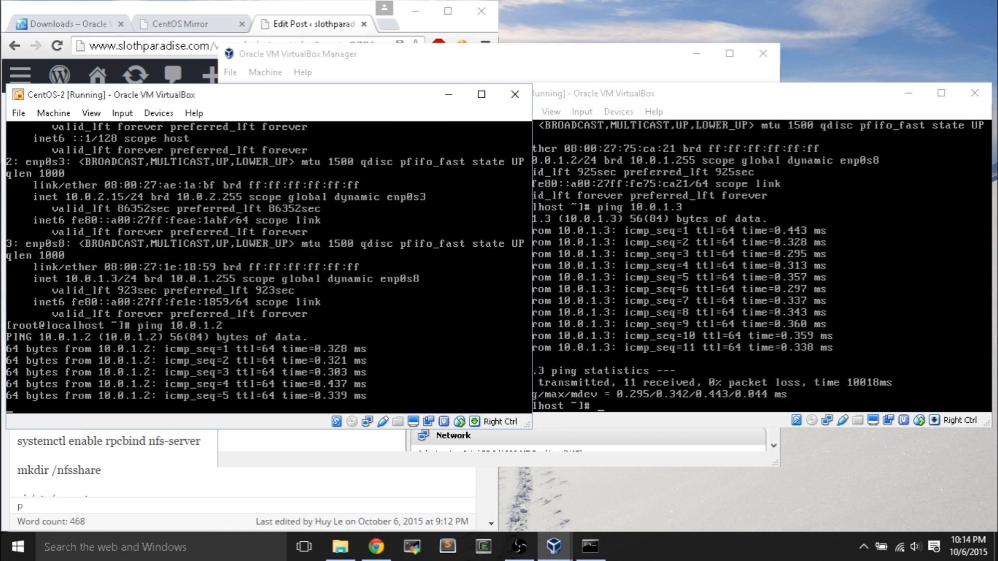
{"action": "key", "text": "ctrl+c"}
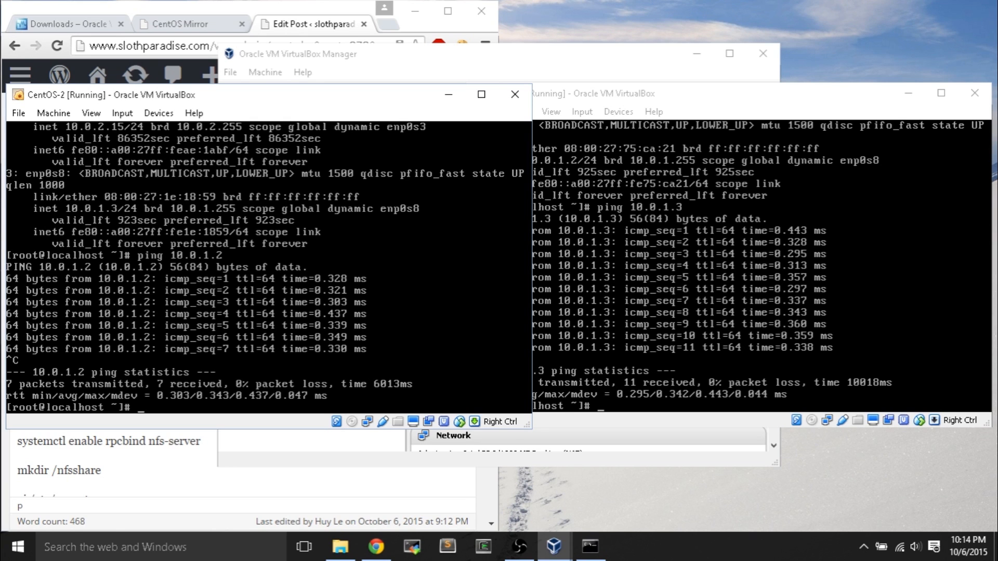
- Place CentOS-2 lower right and CentOS-1 upper right beside the notes post editor
{"action": "left_click_drag", "start_coordinate": [258, 98], "coordinate": [725, 165]}
{"action": "left_click", "coordinate": [147, 327]}
{"action": "left_click_drag", "start_coordinate": [614, 85], "coordinate": [626, 40]}
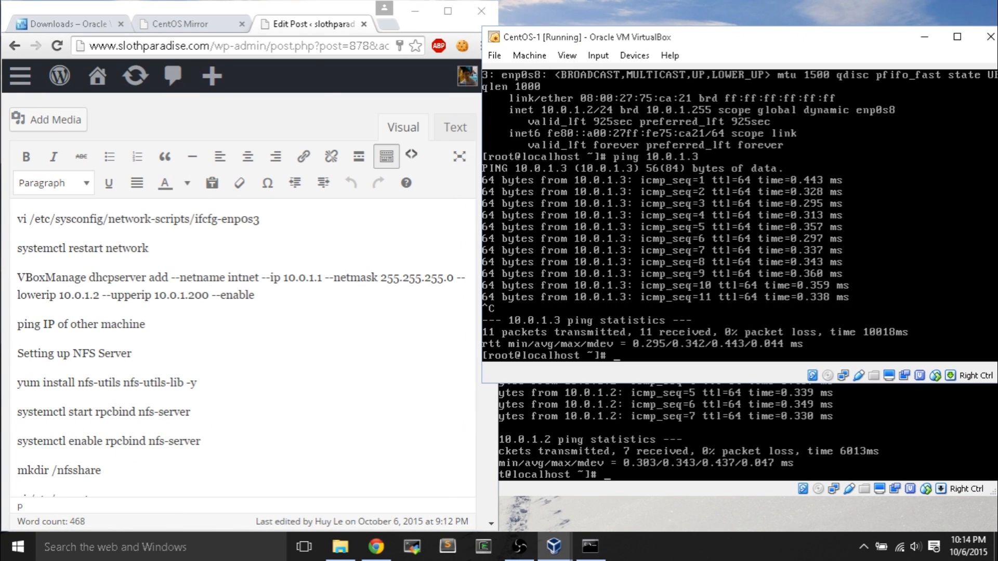
{"action": "type", "text": "yum"}
- Install nfs-utils and nfs-utils-lib on CentOS-1 with yum -y
{"action": "type", "text": "install nfs-utils nfs-"}
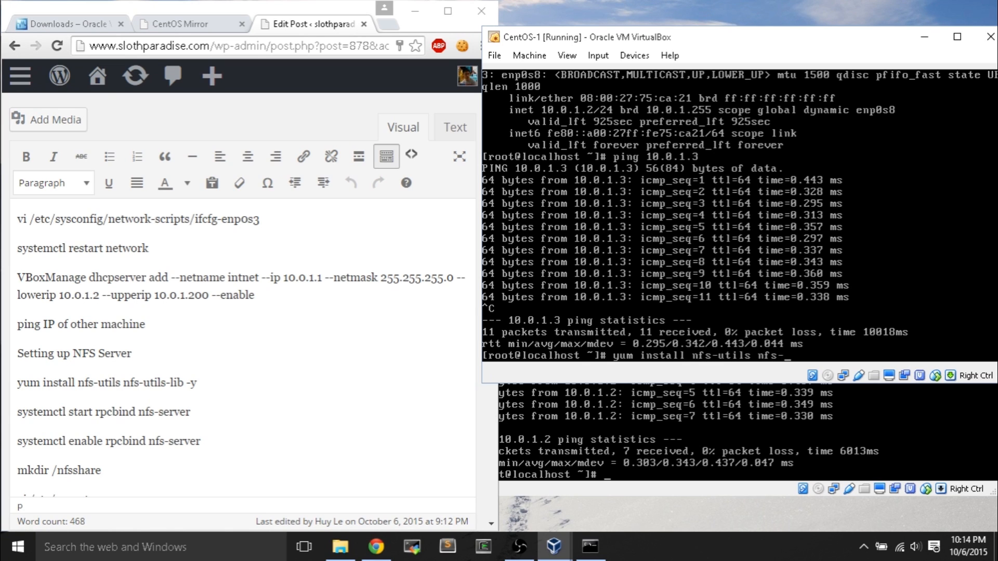
{"action": "type", "text": "utils-lib -y"}
{"action": "key", "text": "Return"}
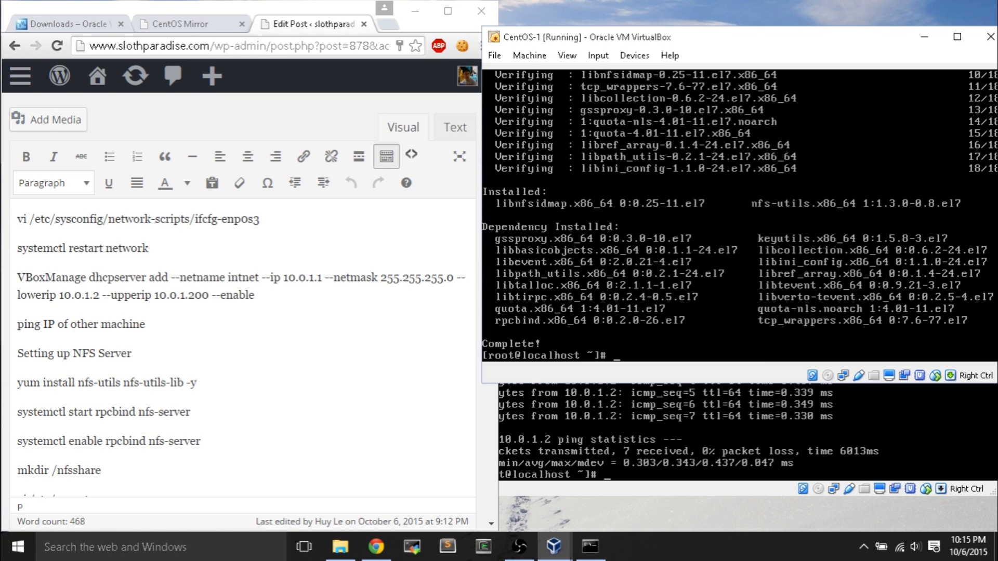
- Enter 'systemctl start rpcbind nfs-server' at the CentOS-1 root prompt without running it
{"action": "type", "text": "systemctl start"}
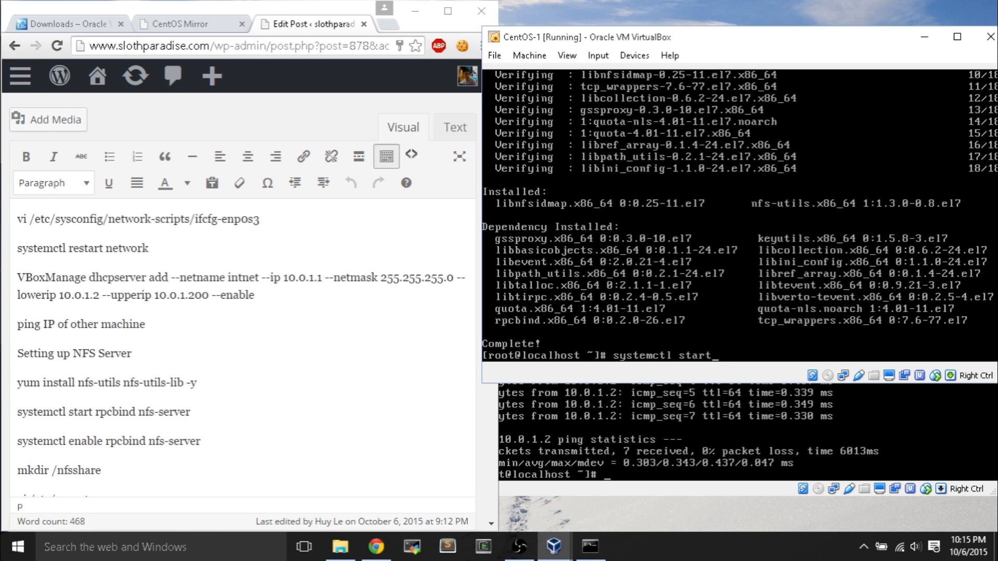
{"action": "type", "text": " rpcbing"}
{"action": "type", "text": "nfs-server"}
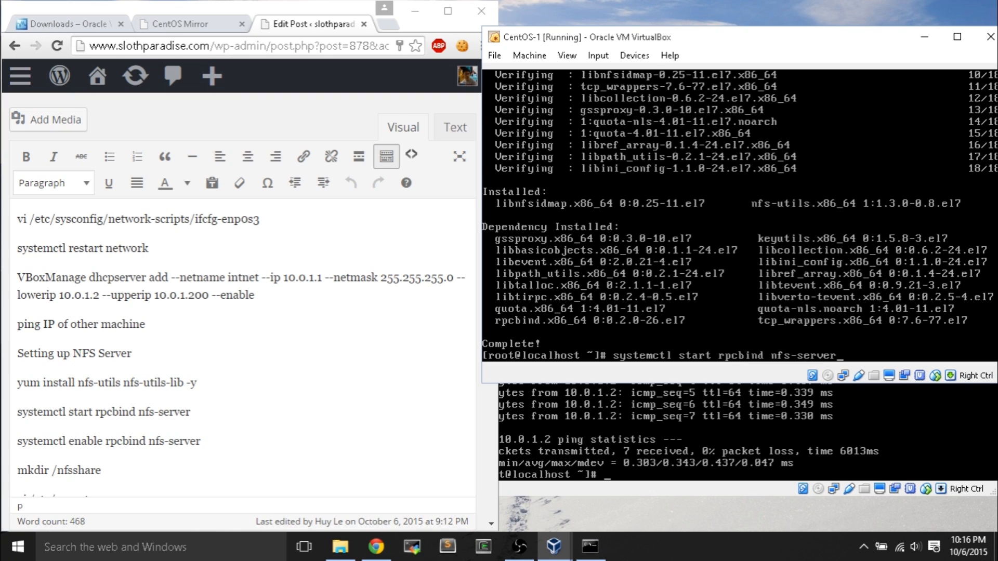
- Start rpcbind and nfs-server on CentOS-1 and enable both services at boot
{"action": "key", "text": "Return"}
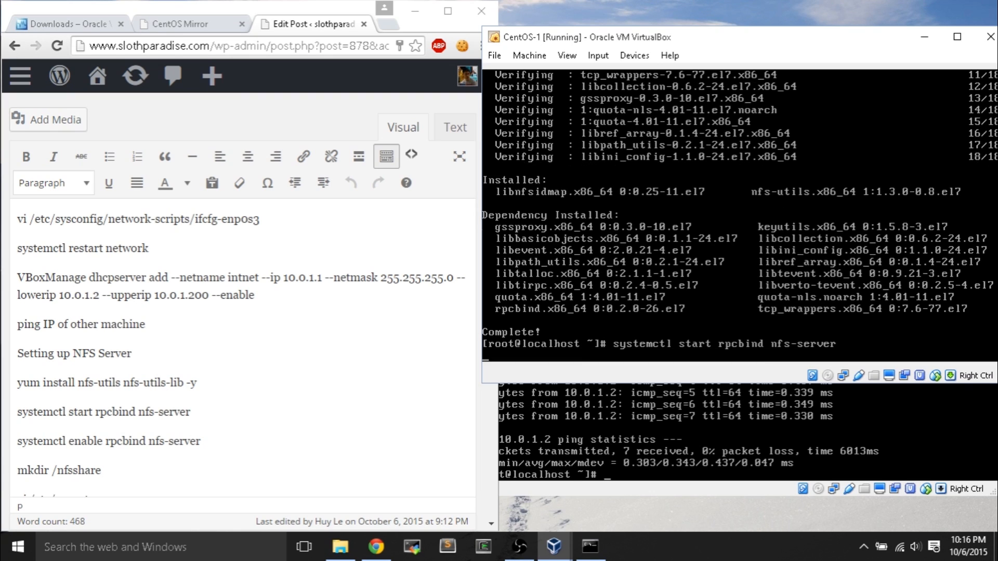
{"action": "key", "text": "Up"}
{"action": "key", "text": "End"}
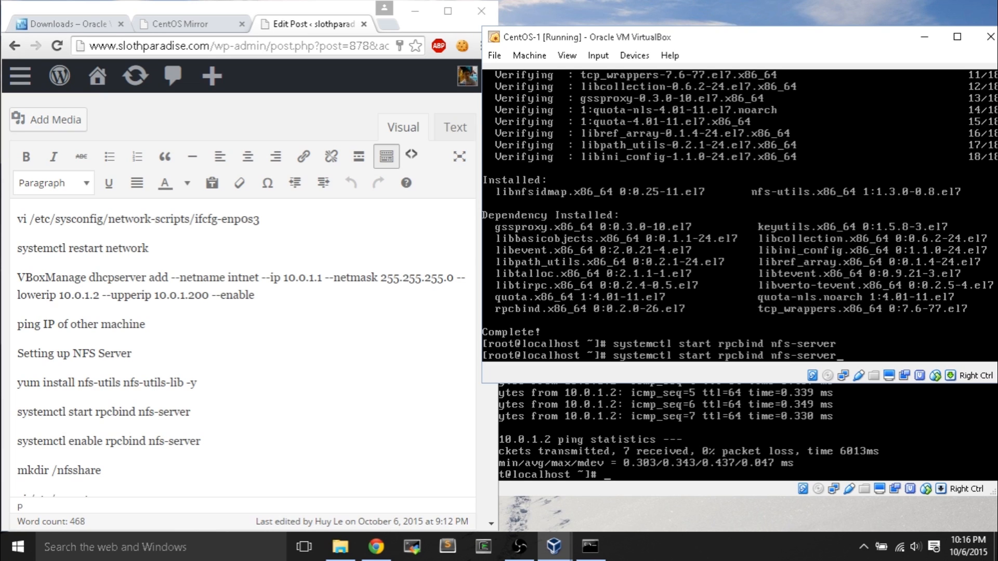
{"action": "key", "text": "Left"}
{"action": "key", "text": "BackSpace"}
{"action": "key", "text": "BackSpace"}
{"action": "key", "text": "BackSpace"}
{"action": "key", "text": "BackSpace"}
{"action": "key", "text": "BackSpace"}
{"action": "type", "text": "enable"}
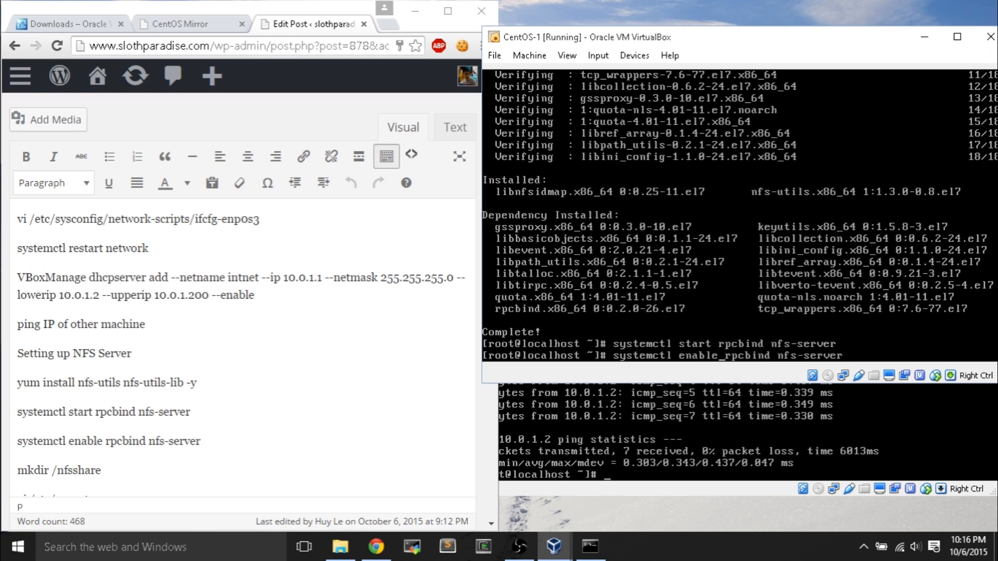
{"action": "key", "text": "Right"}
{"action": "key", "text": "Right"}
{"action": "key", "text": "Return"}
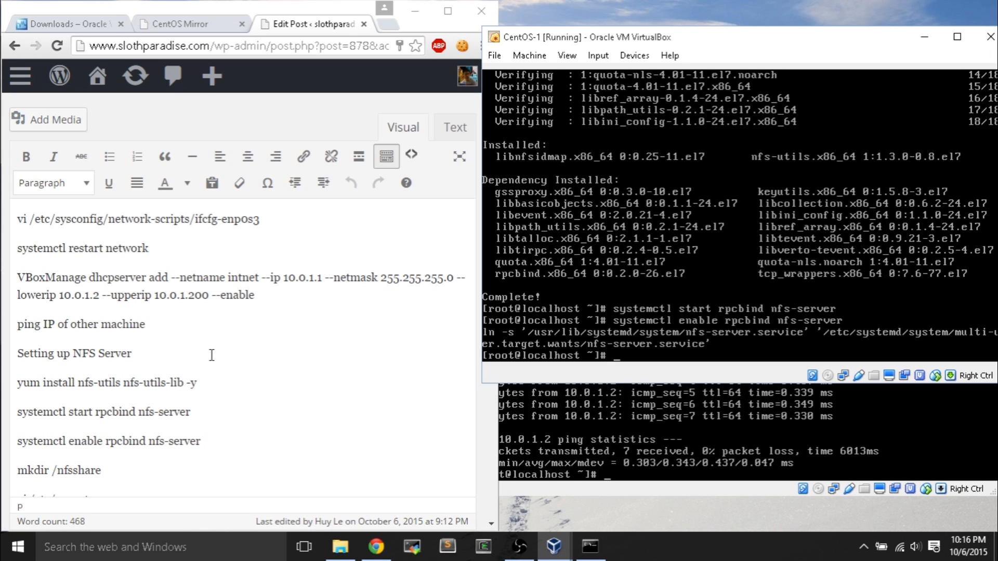
- Create the /nfsshare directory and enter 'vi /etc/exports' at the prompt
{"action": "scroll", "coordinate": [213, 353], "scroll_direction": "down", "scroll_amount": 3}
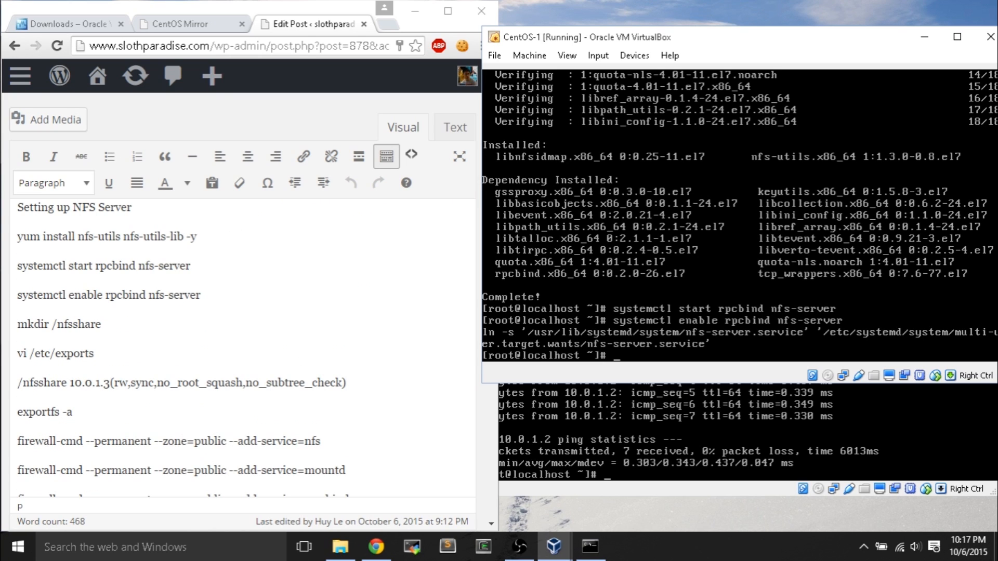
{"action": "type", "text": "mkdir /nfsshare"}
{"action": "key", "text": "Return"}
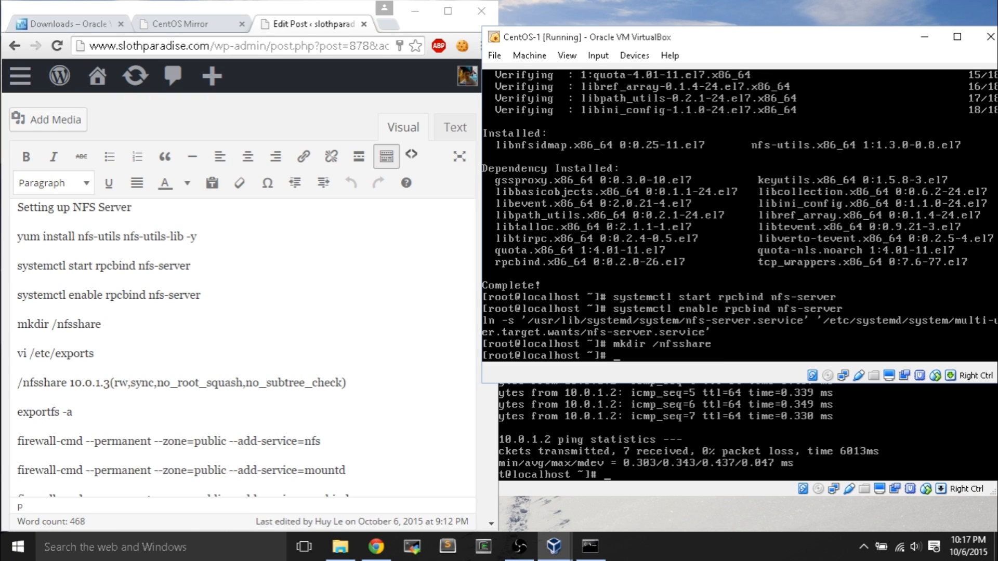
{"action": "type", "text": "vi /etc/exports"}
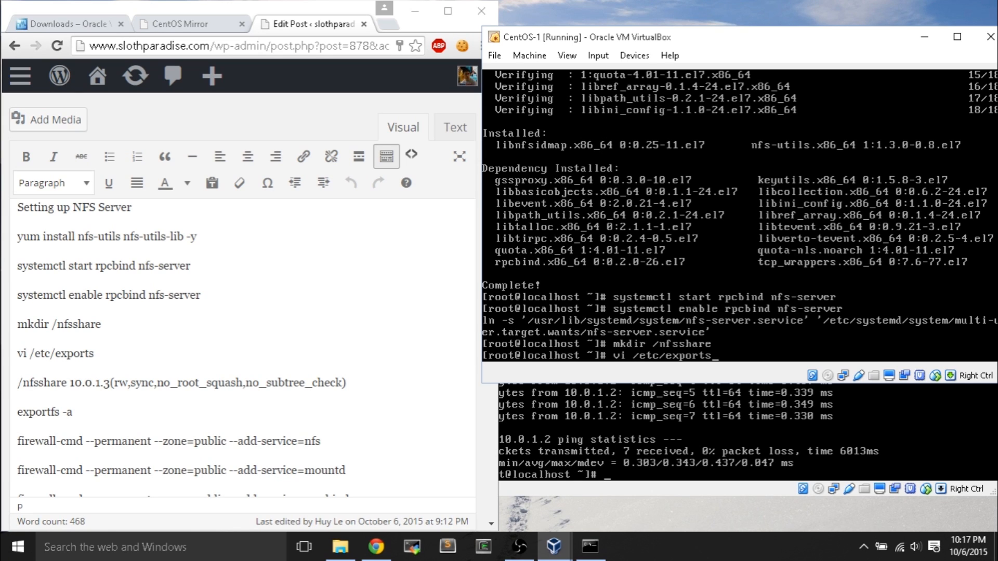
- Add '/nfsshare 10.0.1.3(rw,sync,no_root_squash,no_subtree_check)' to /etc/exports in vi and save with :wq
{"action": "key", "text": "Return"}
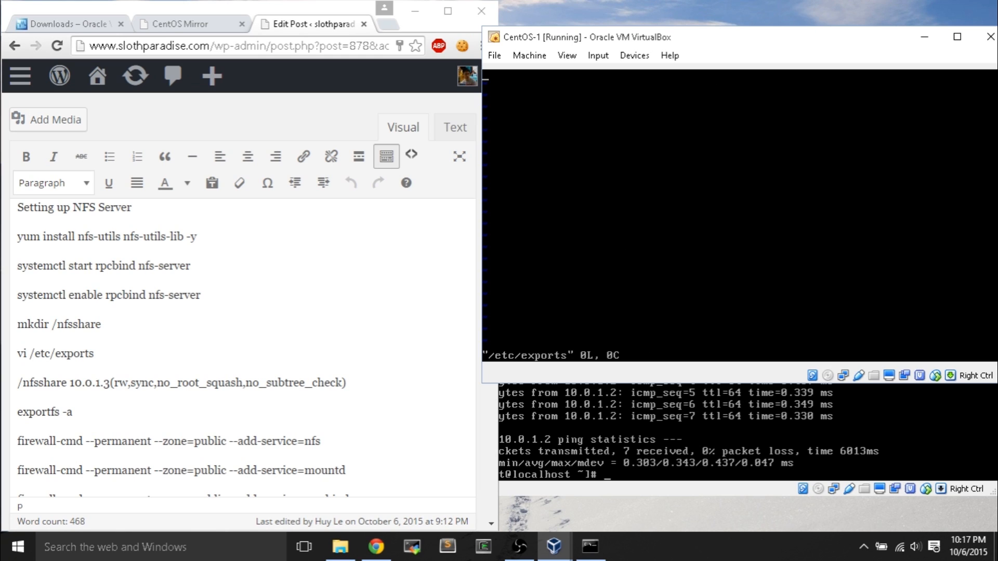
{"action": "type", "text": "i/"}
{"action": "type", "text": "nfsshare"}
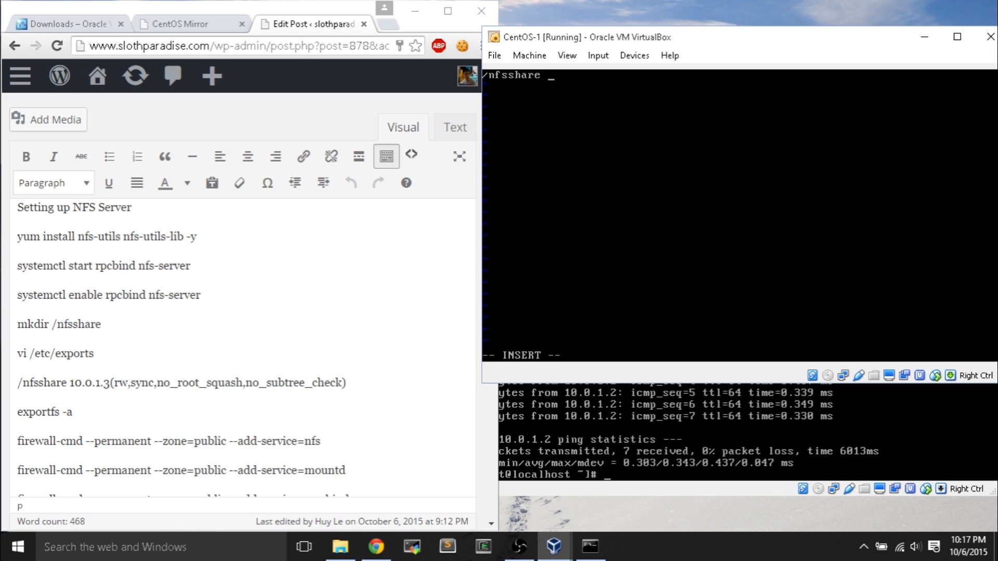
{"action": "type", "text": "10.0.1.3"}
{"action": "type", "text": "(rw,sync,no"}
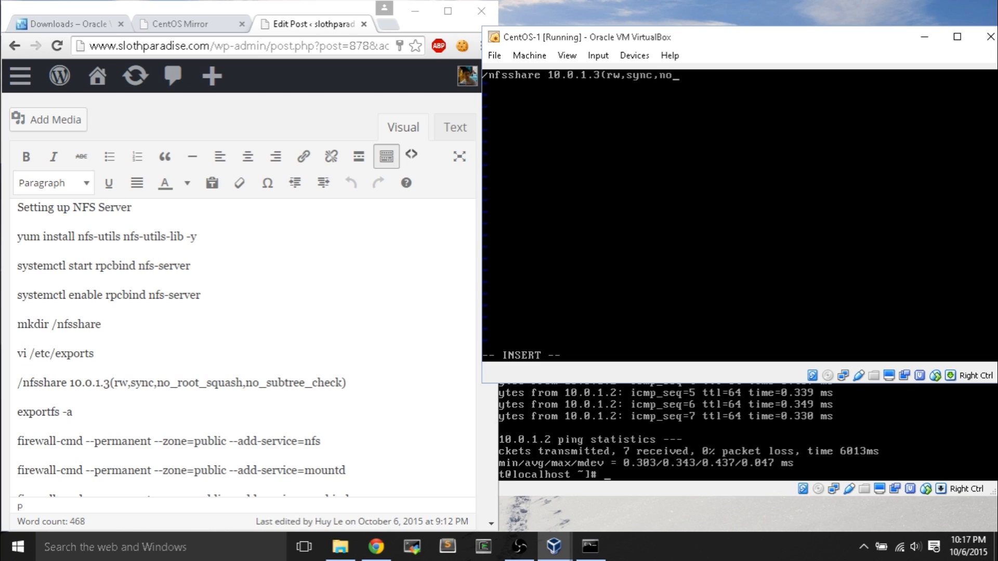
{"action": "type", "text": "_root_squash,no_subtree_check"}
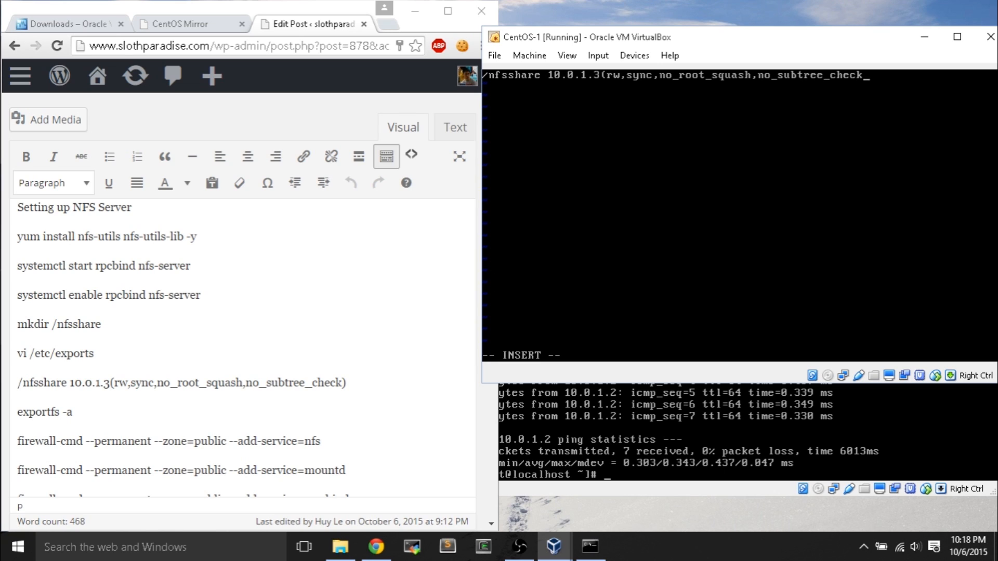
{"action": "type", "text": ")"}
{"action": "key", "text": "Left"}
{"action": "key", "text": "Left"}
{"action": "key", "text": "Left"}
{"action": "key", "text": "Left"}
{"action": "key", "text": "Left"}
{"action": "key", "text": "Left"}
{"action": "key", "text": "Right"}
{"action": "key", "text": "Right"}
{"action": "key", "text": "Right"}
{"action": "key", "text": "Right"}
{"action": "key", "text": "Right"}
{"action": "key", "text": "Right"}
{"action": "key", "text": "Right"}
{"action": "key", "text": "Right"}
{"action": "key", "text": "Right"}
{"action": "key", "text": "Right"}
{"action": "key", "text": "Right"}
{"action": "key", "text": "Right"}
{"action": "key", "text": "Escape"}
{"action": "type", "text": ":wq"}
{"action": "key", "text": "Return"}
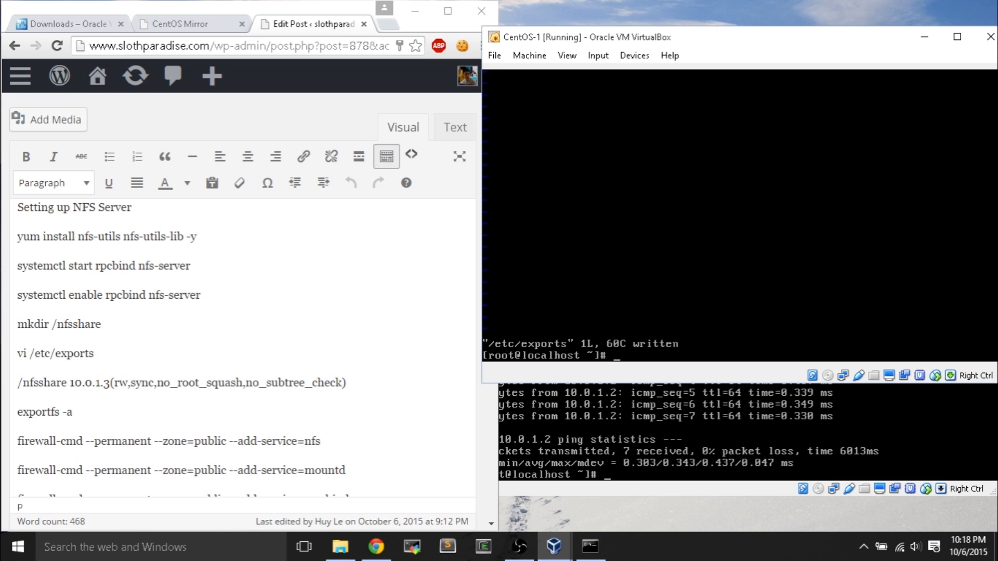
- Run exportfs -a on CentOS-1, check the setup guide, then return to the VM
{"action": "type", "text": "exportfs -a"}
{"action": "key", "text": "Return"}
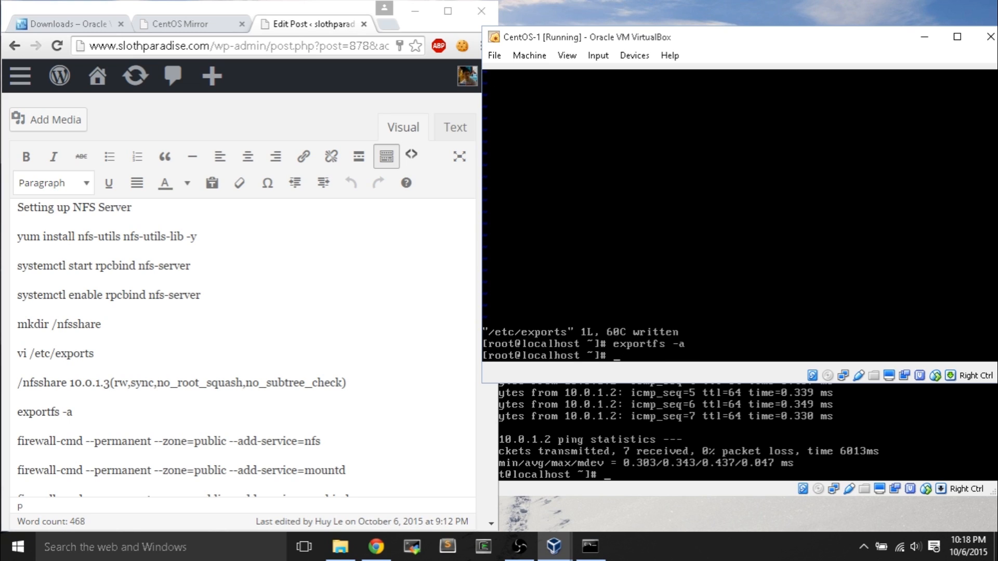
{"action": "left_click", "coordinate": [376, 410]}
{"action": "scroll", "coordinate": [375, 410], "scroll_direction": "down", "scroll_amount": 3}
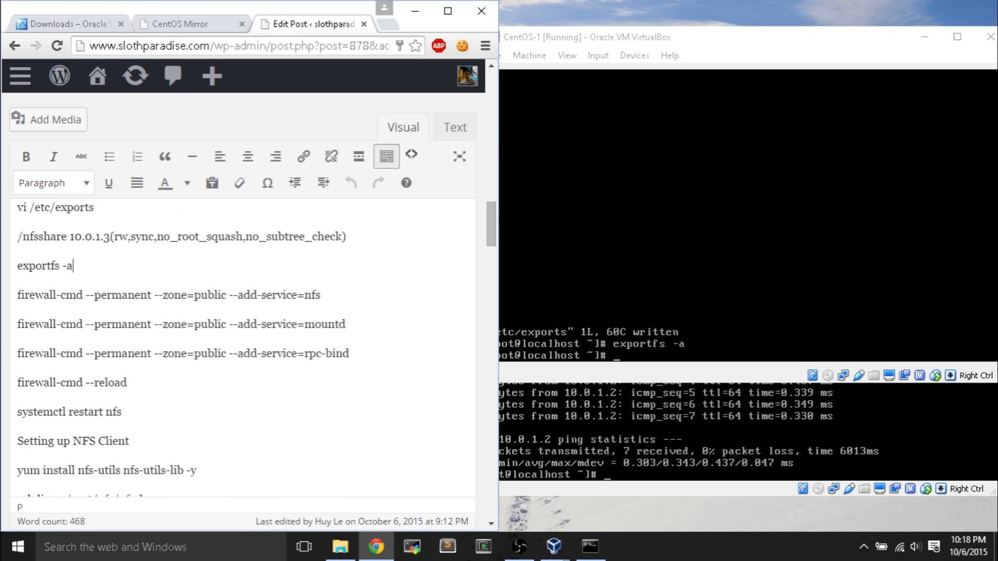
{"action": "key", "text": "alt+Tab"}
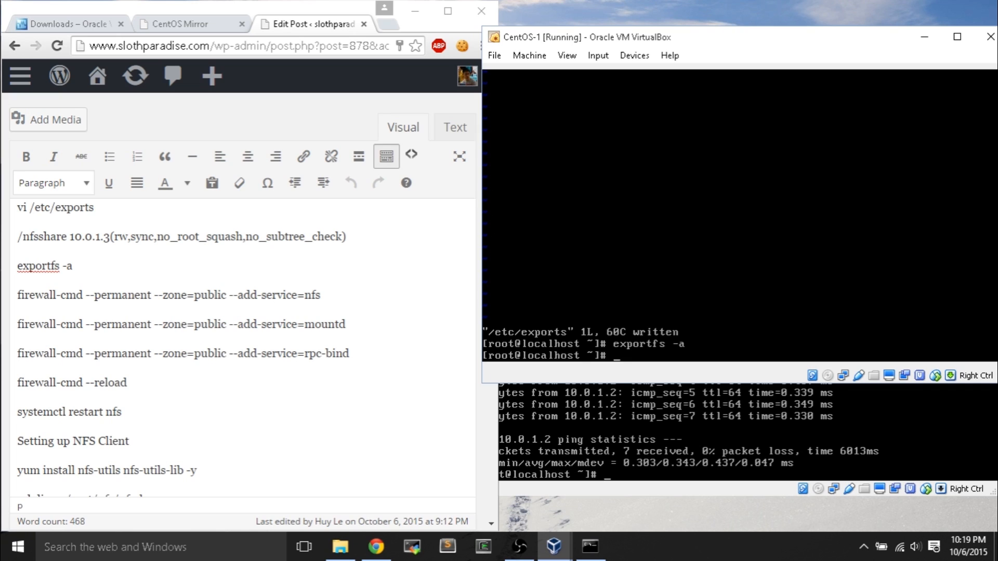
- Permanently allow the nfs, mountd and rpc-bind services in CentOS-1's public firewall zone
{"action": "type", "text": "firewall-cmd --perman"}
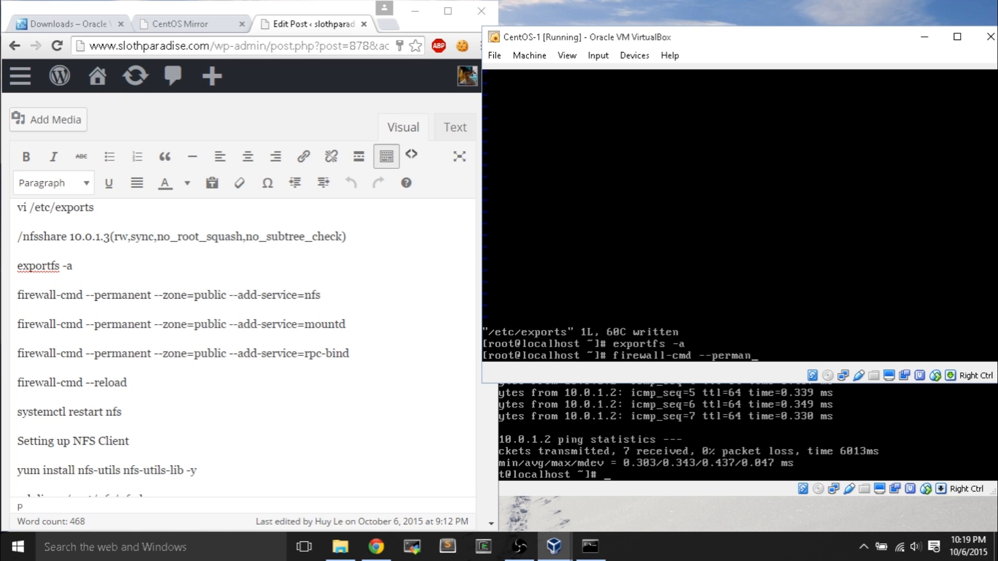
{"action": "type", "text": "ent --zone=public "}
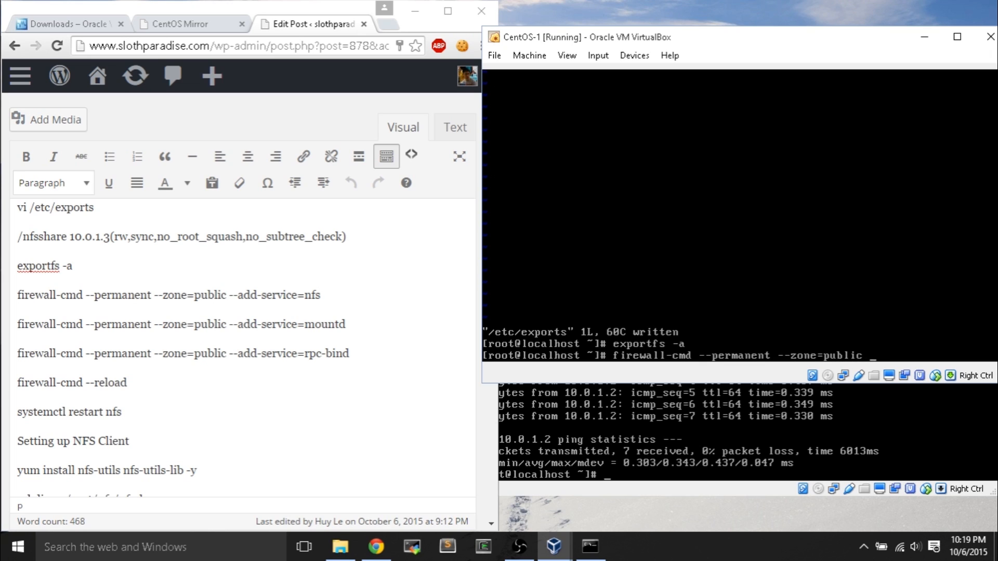
{"action": "type", "text": "--add-service=nfs"}
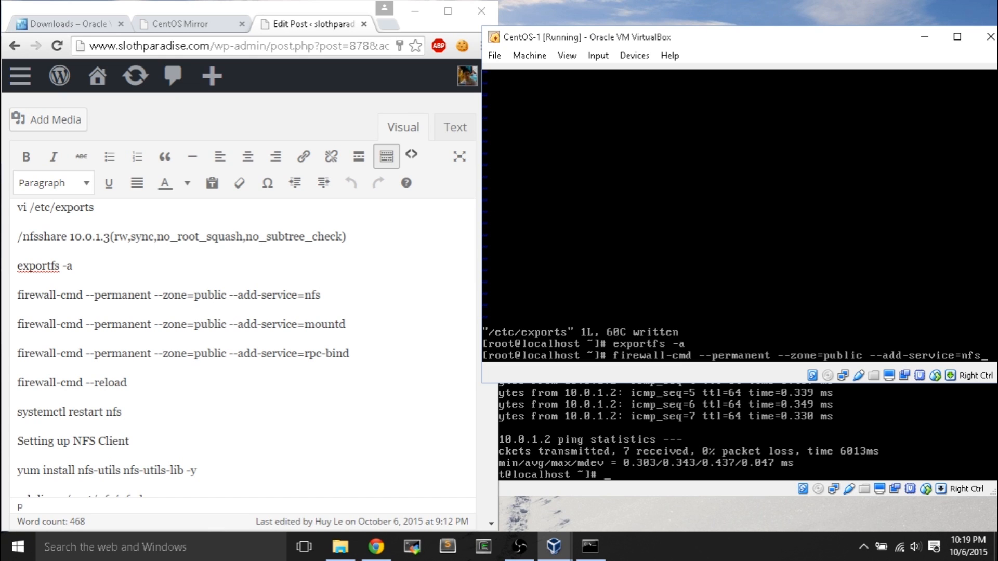
{"action": "key", "text": "Return"}
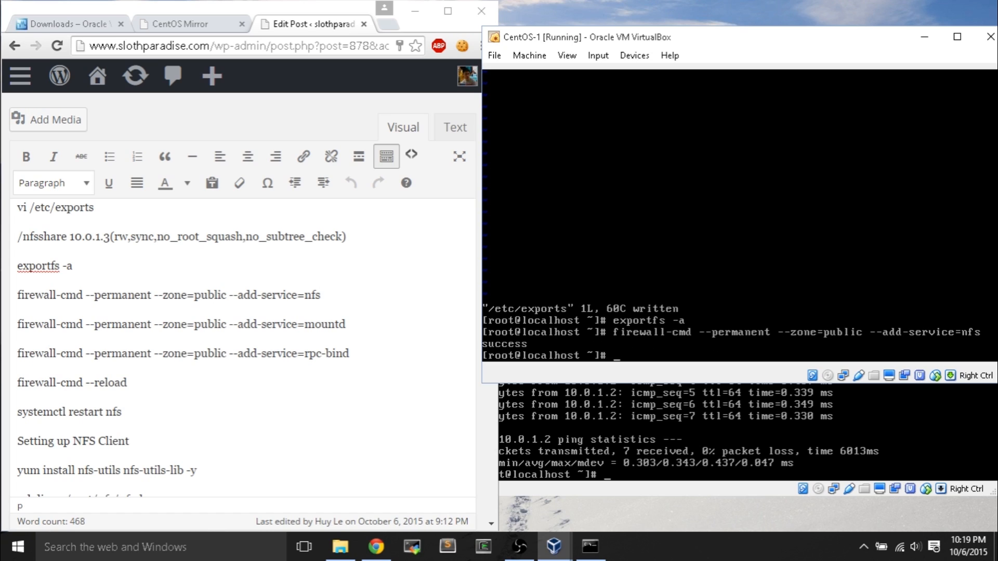
{"action": "key", "text": "Up"}
{"action": "key", "text": "BackSpace"}
{"action": "key", "text": "BackSpace"}
{"action": "key", "text": "BackSpace"}
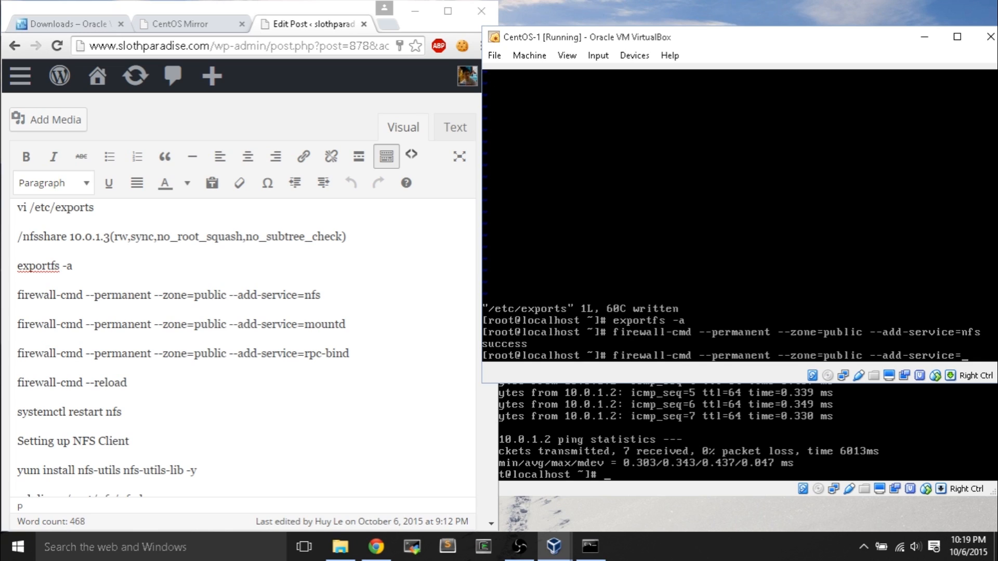
{"action": "type", "text": "mountd"}
{"action": "left_click_drag", "start_coordinate": [747, 33], "coordinate": [732, 19]}
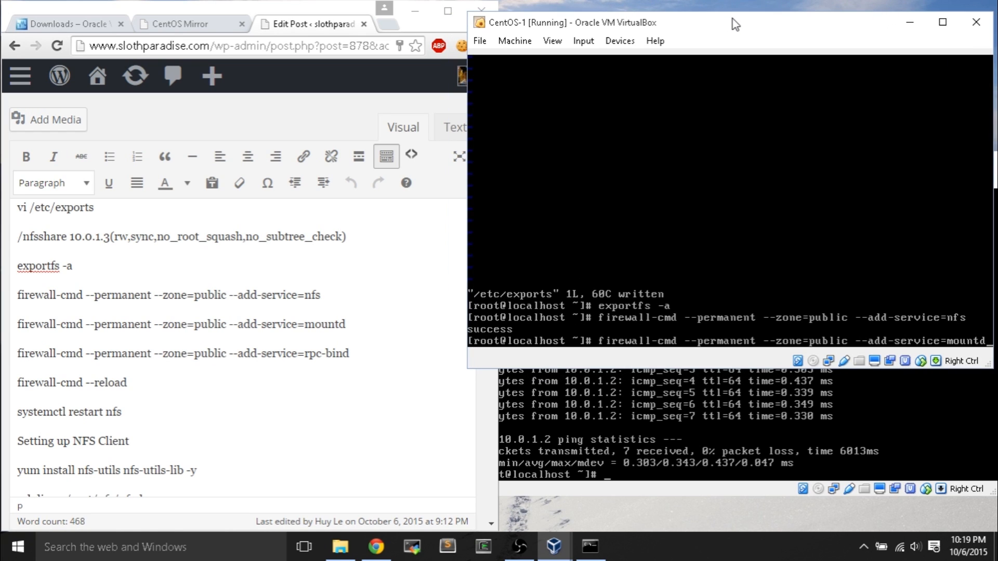
{"action": "key", "text": "Return"}
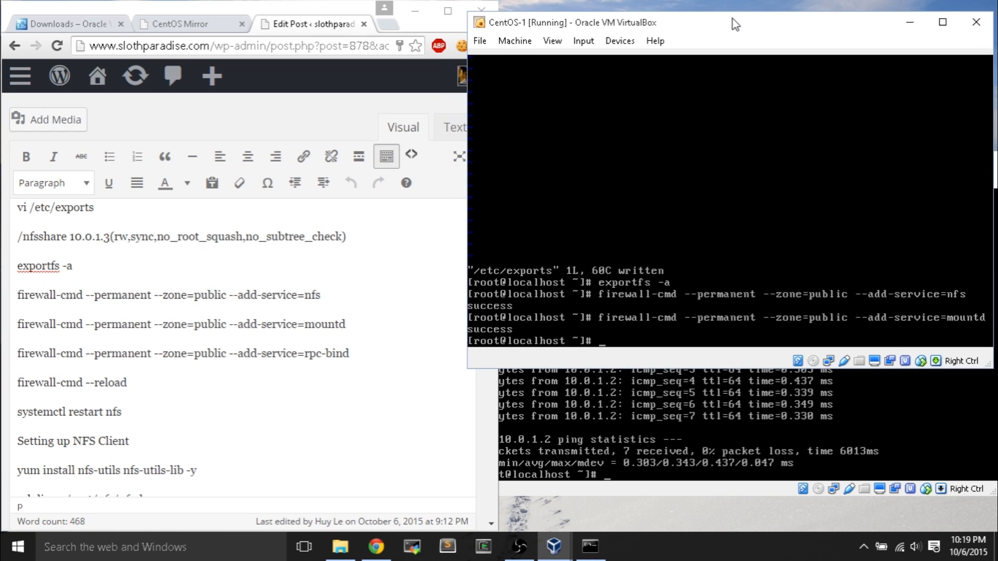
{"action": "key", "text": "Up"}
{"action": "key", "text": "BackSpace"}
{"action": "key", "text": "BackSpace"}
{"action": "key", "text": "BackSpace"}
{"action": "key", "text": "BackSpace"}
{"action": "key", "text": "BackSpace"}
{"action": "key", "text": "BackSpace"}
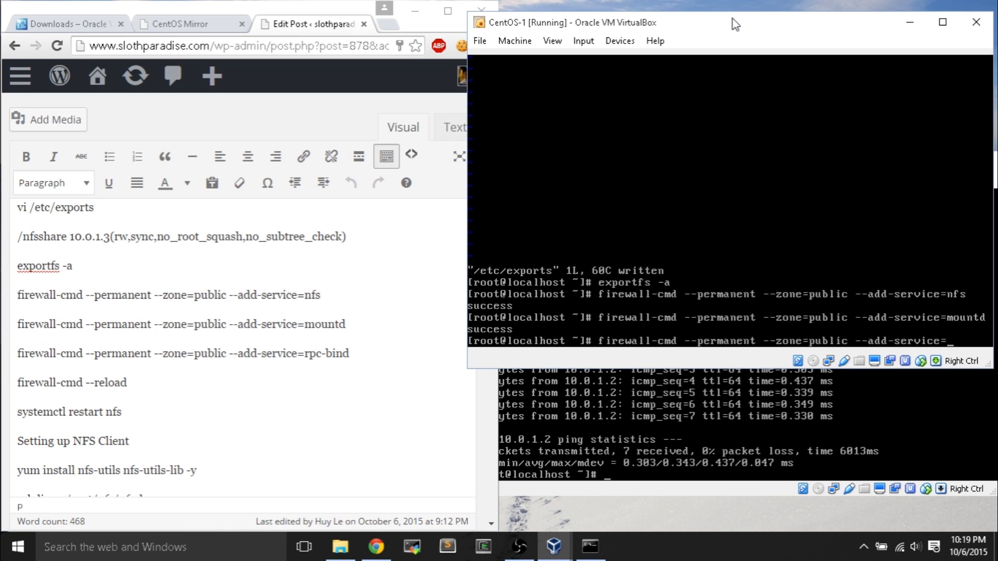
{"action": "type", "text": "rpc-bind"}
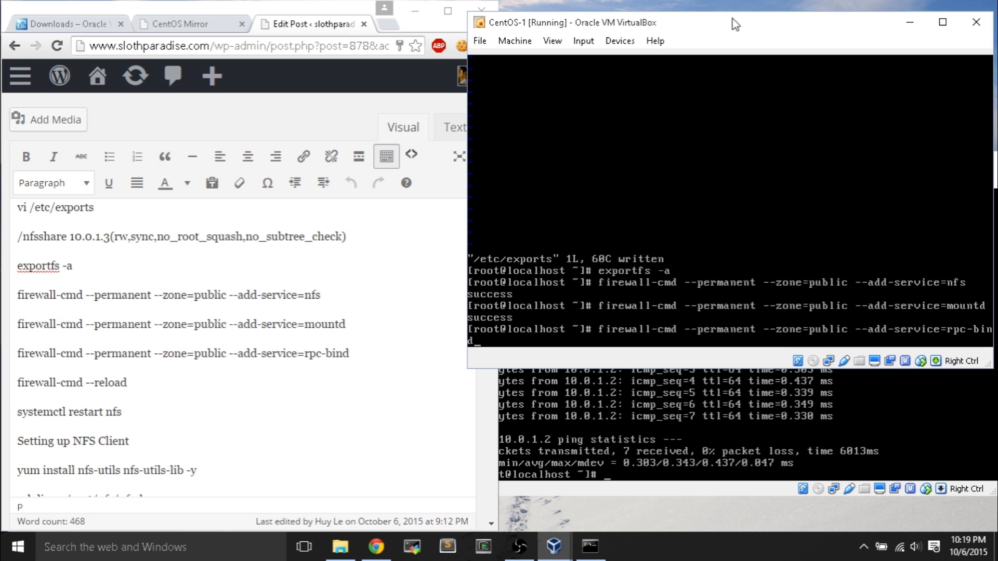
{"action": "key", "text": "Return"}
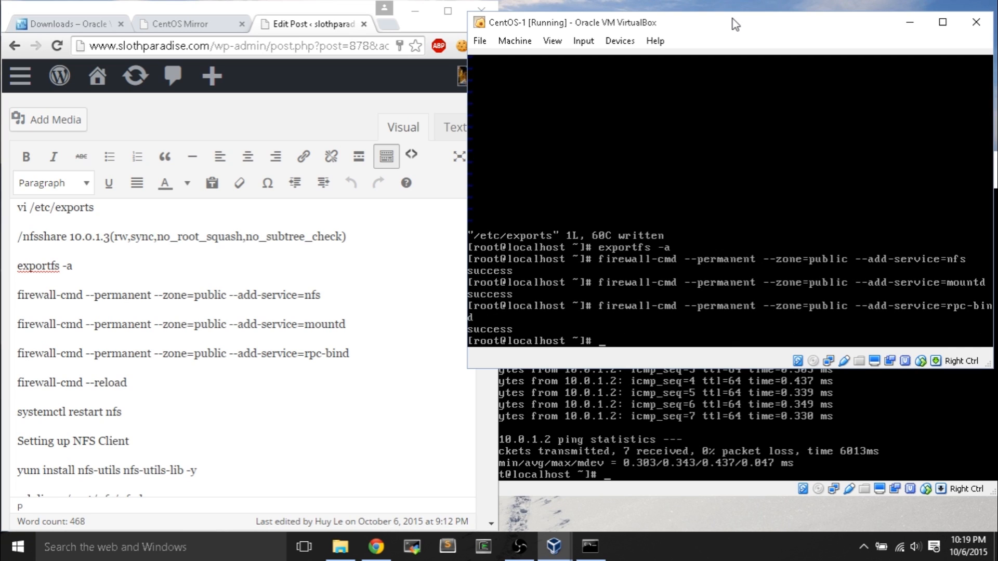
- Reload the firewall, restart nfs-server, and bring the CentOS-2 console forward
{"action": "type", "text": "firewall-cmd --reload"}
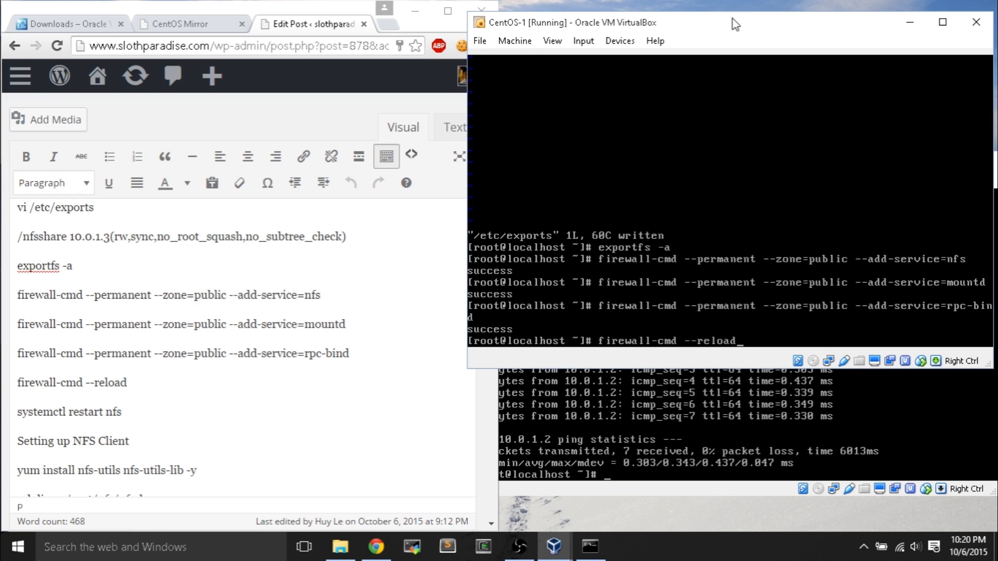
{"action": "key", "text": "Return"}
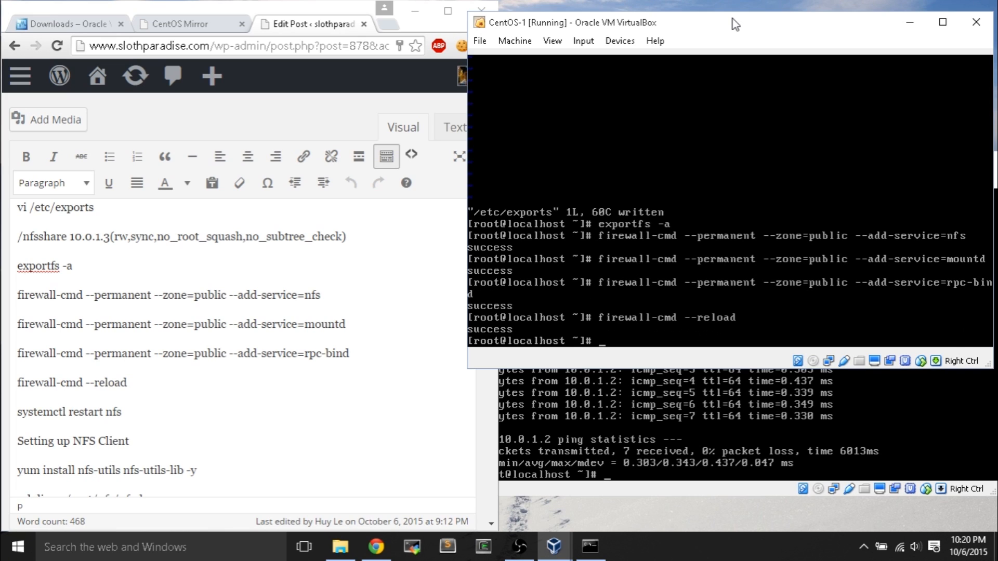
{"action": "type", "text": "systemctl restart nfs"}
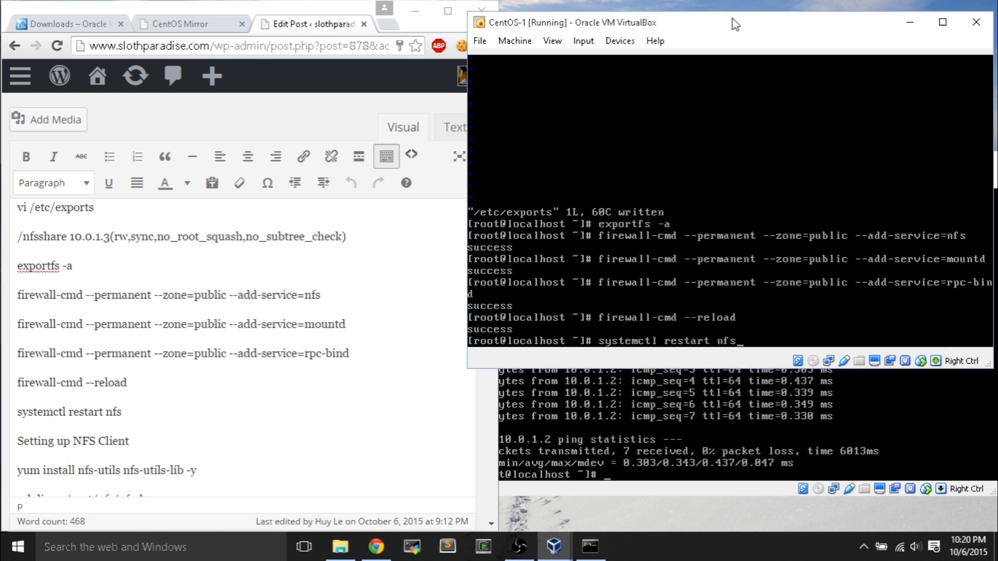
{"action": "type", "text": "-server"}
{"action": "key", "text": "Return"}
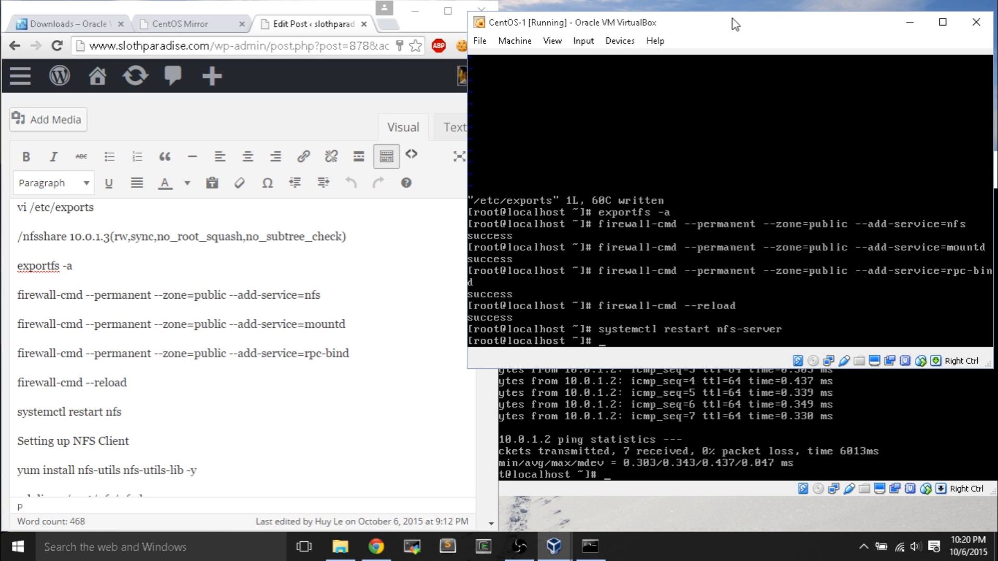
{"action": "key", "text": "alt+Tab"}
{"action": "mouse_move", "coordinate": [754, 160]}
{"action": "left_mouse_down"}
{"action": "mouse_move", "coordinate": [739, 155]}
{"action": "mouse_move", "coordinate": [753, 158]}
{"action": "left_mouse_up"}
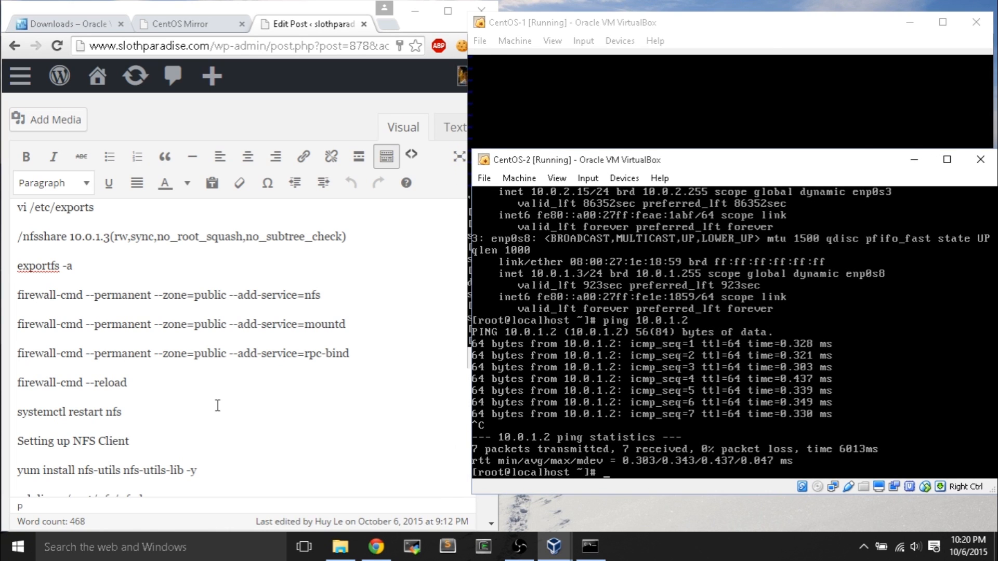
- Install nfs-utils and nfs-utils-lib on CentOS-2 with yum -y until it reports Complete
{"action": "left_click", "coordinate": [175, 414]}
{"action": "scroll", "coordinate": [175, 414], "scroll_direction": "down", "scroll_amount": 4}
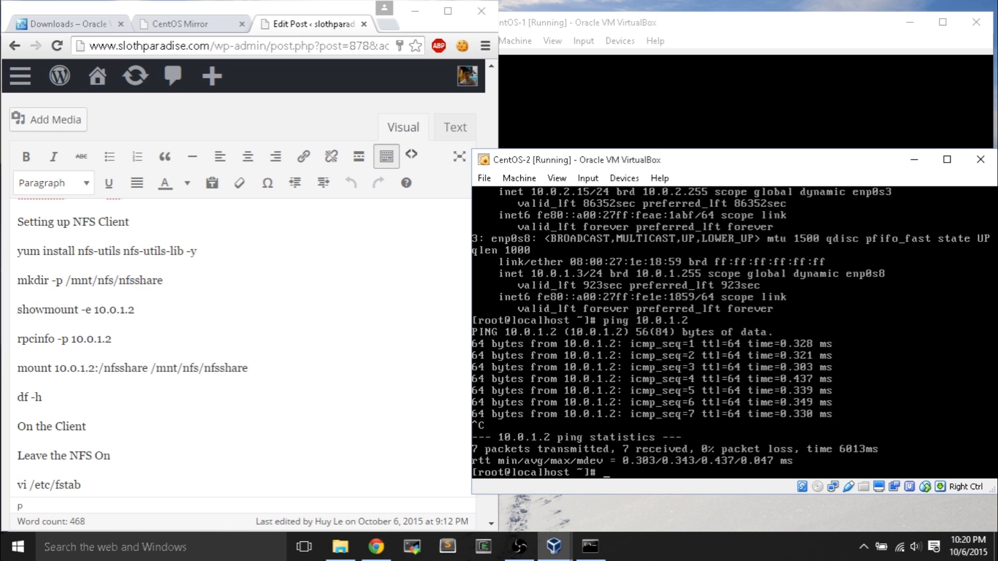
{"action": "type", "text": "yum install nfs-utils "}
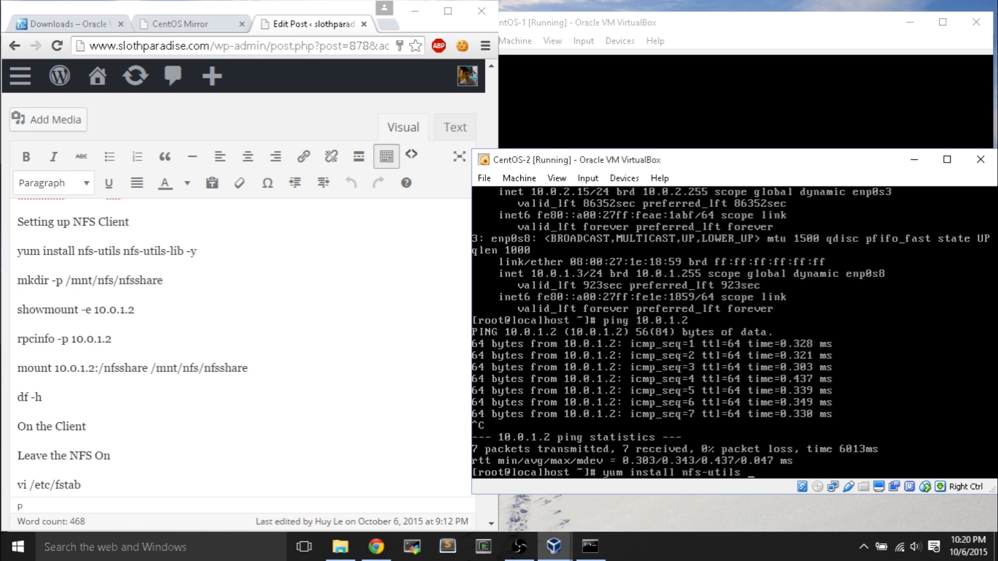
{"action": "type", "text": "nfs-utils-lib -y"}
{"action": "key", "text": "Return"}
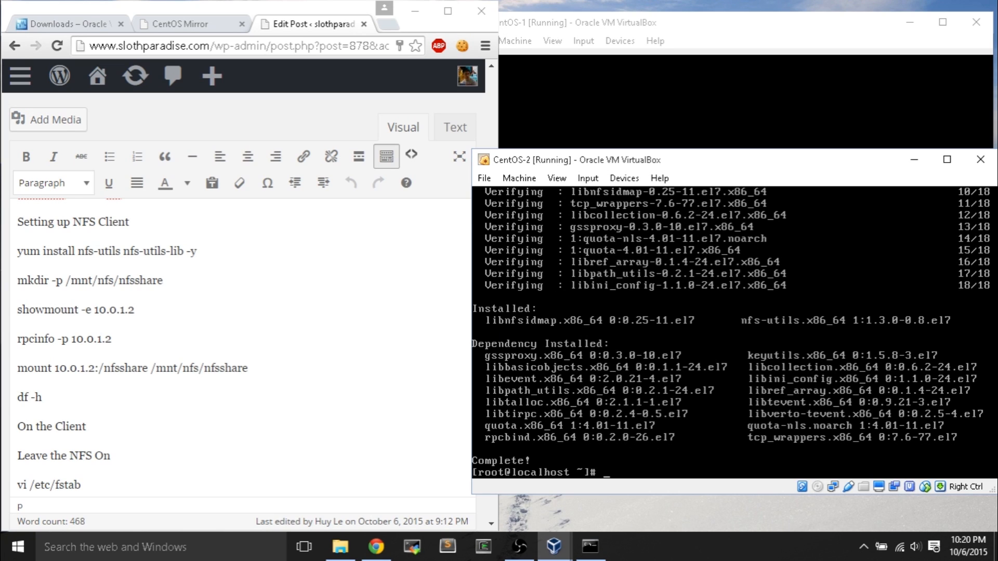
{"action": "type", "text": "mkdir"}
- Create /mnt/nfs/nfsshare on CentOS-2 with mkdir -p, then type 'showmount -e 10.0.1.2'
{"action": "left_click", "coordinate": [886, 47]}
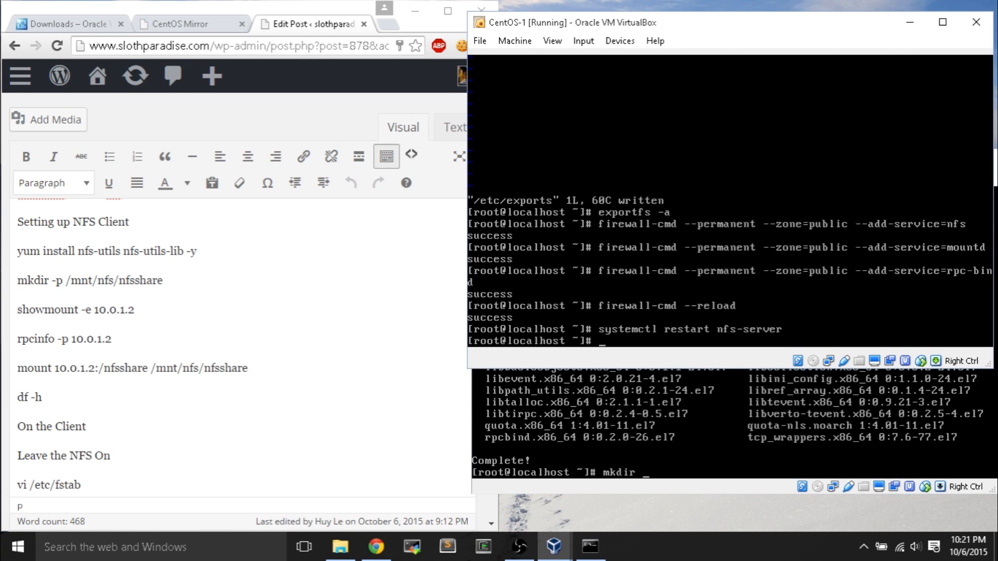
{"action": "left_click", "coordinate": [637, 440]}
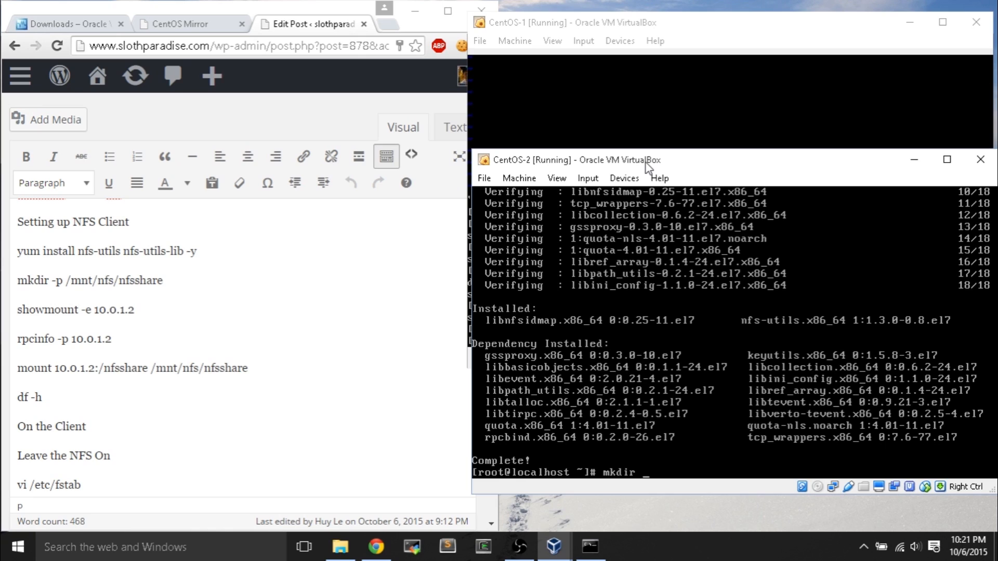
{"action": "type", "text": "mkdir -p /mnt/nfs/nfsshare"}
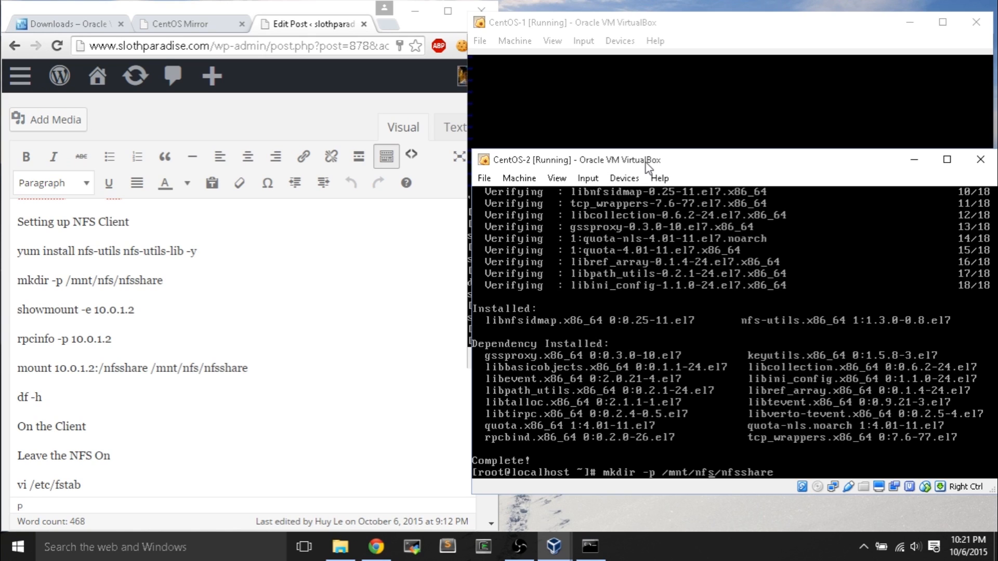
{"action": "key", "text": "Right"}
{"action": "key", "text": "Right"}
{"action": "key", "text": "Right"}
{"action": "key", "text": "Right"}
{"action": "key", "text": "Right"}
{"action": "key", "text": "Right"}
{"action": "key", "text": "Left"}
{"action": "key", "text": "Left"}
{"action": "key", "text": "Left"}
{"action": "key", "text": "Left"}
{"action": "key", "text": "Right"}
{"action": "key", "text": "Right"}
{"action": "key", "text": "Right"}
{"action": "key", "text": "Right"}
{"action": "key", "text": "Right"}
{"action": "key", "text": "Right"}
{"action": "key", "text": "Right"}
{"action": "key", "text": "Right"}
{"action": "key", "text": "Right"}
{"action": "key", "text": "Right"}
{"action": "key", "text": "Right"}
{"action": "key", "text": "Right"}
{"action": "key", "text": "Right"}
{"action": "key", "text": "Right"}
{"action": "key", "text": "Right"}
{"action": "key", "text": "Left"}
{"action": "key", "text": "Right"}
{"action": "key", "text": "Right"}
{"action": "key", "text": "Right"}
{"action": "key", "text": "Right"}
{"action": "key", "text": "Right"}
{"action": "key", "text": "Right"}
{"action": "key", "text": "Right"}
{"action": "key", "text": "Right"}
{"action": "key", "text": "Return"}
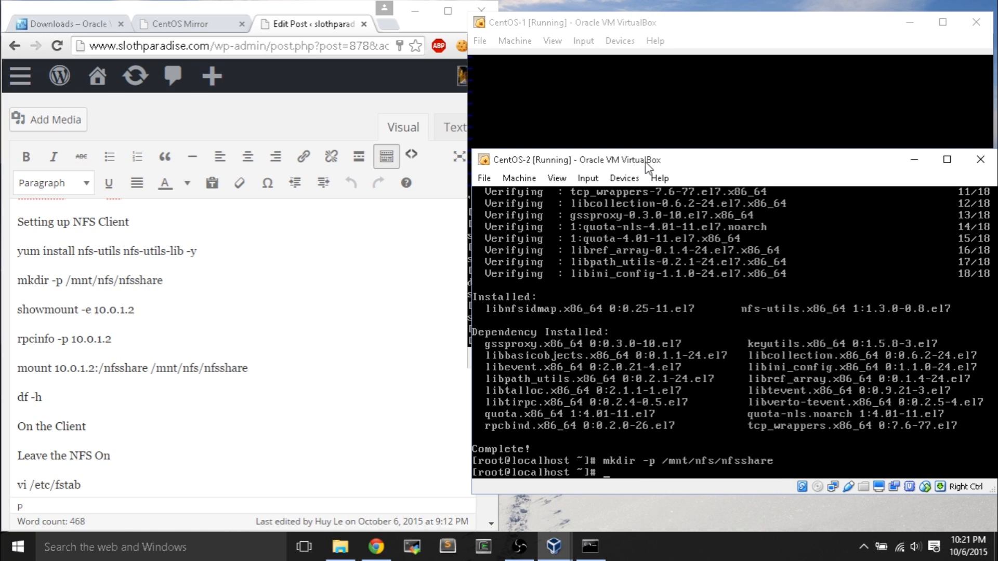
{"action": "type", "text": "showmount -e 10.0."}
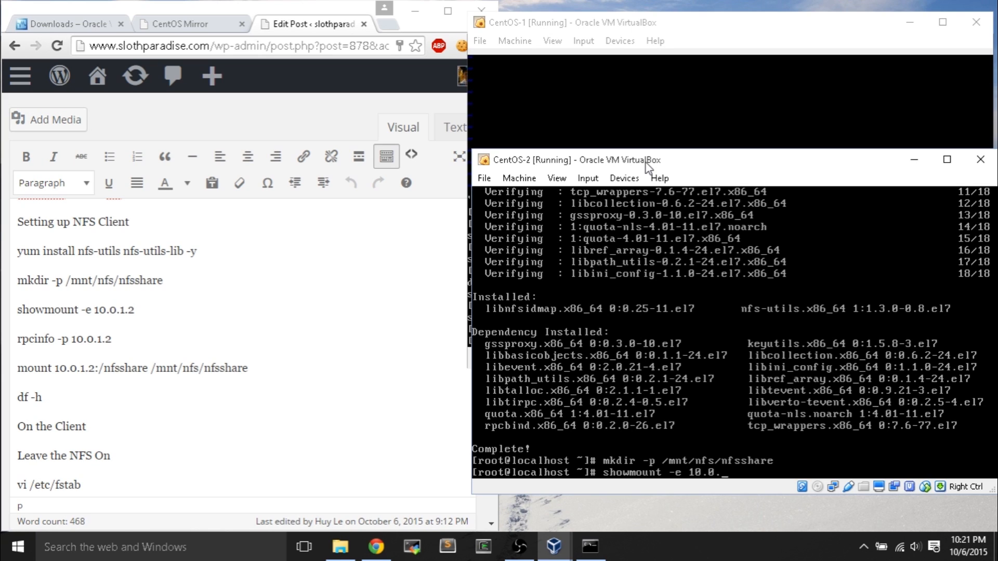
{"action": "type", "text": "1.2"}
- Run showmount -e 10.0.1.2 and rpcinfo -p 10.0.1.2 on CentOS-2 to confirm export and services
{"action": "key", "text": "Return"}
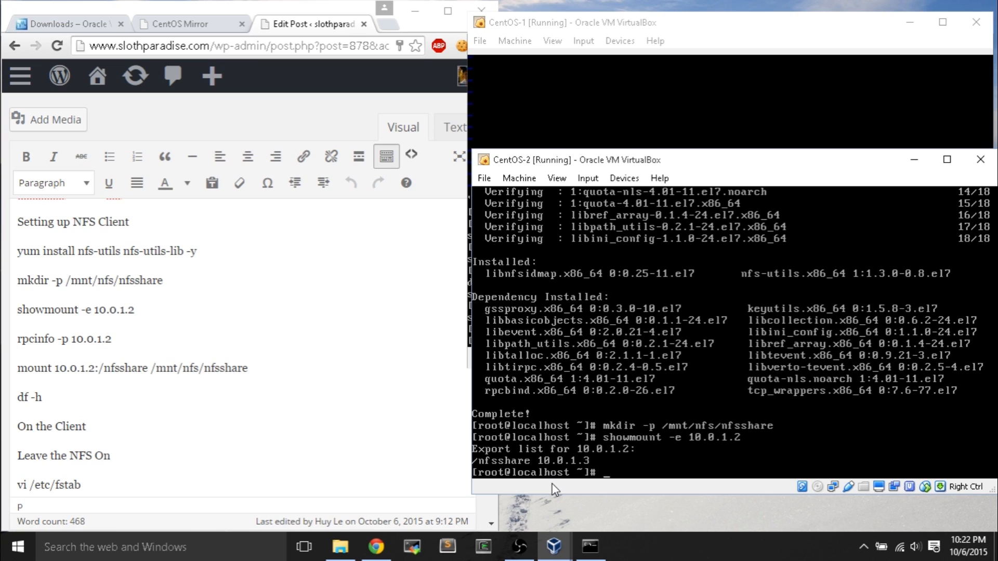
{"action": "left_click", "coordinate": [725, 20]}
{"action": "left_click", "coordinate": [635, 406]}
{"action": "type", "text": "rpcinfo -p 10.0.1.2"}
{"action": "key", "text": "Return"}
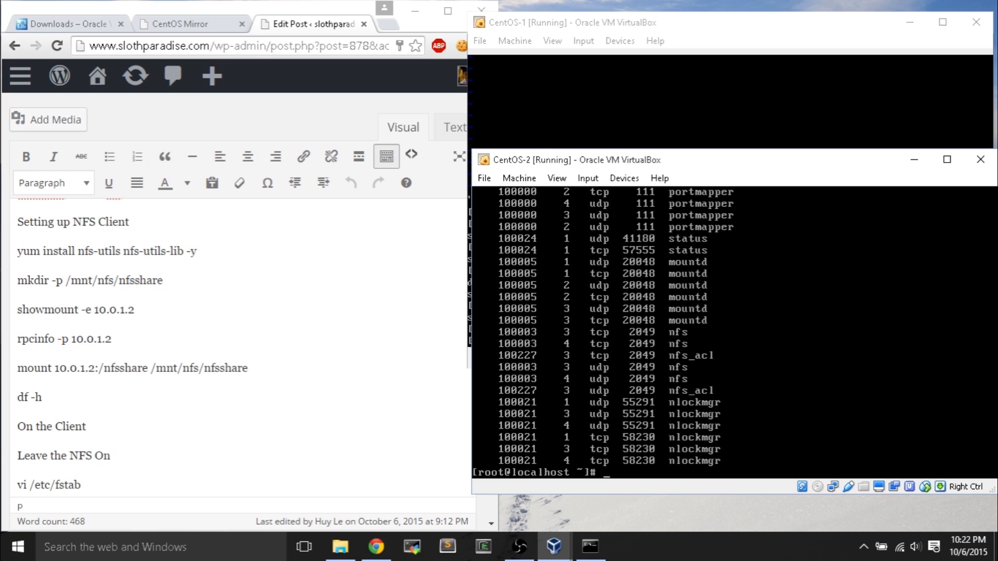
{"action": "type", "text": "mount 10.0.1.2"}
- Mount 10.0.1.2:/nfsshare on /mnt/nfs/nfsshare on CentOS-2 and check it with df -h
{"action": "type", "text": ":"}
{"action": "type", "text": "/nfsshare"}
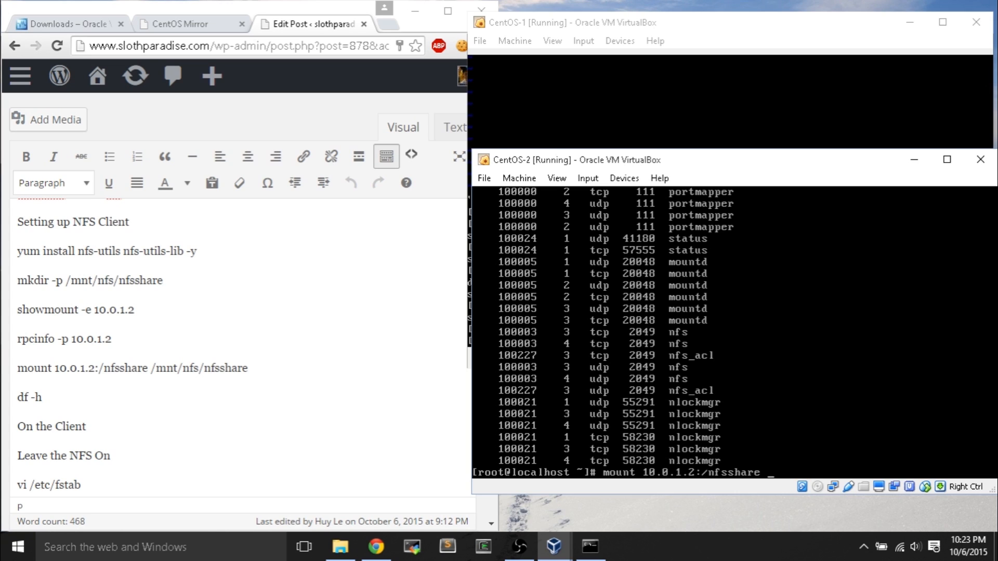
{"action": "type", "text": " /mnt/nfs/nfsshare"}
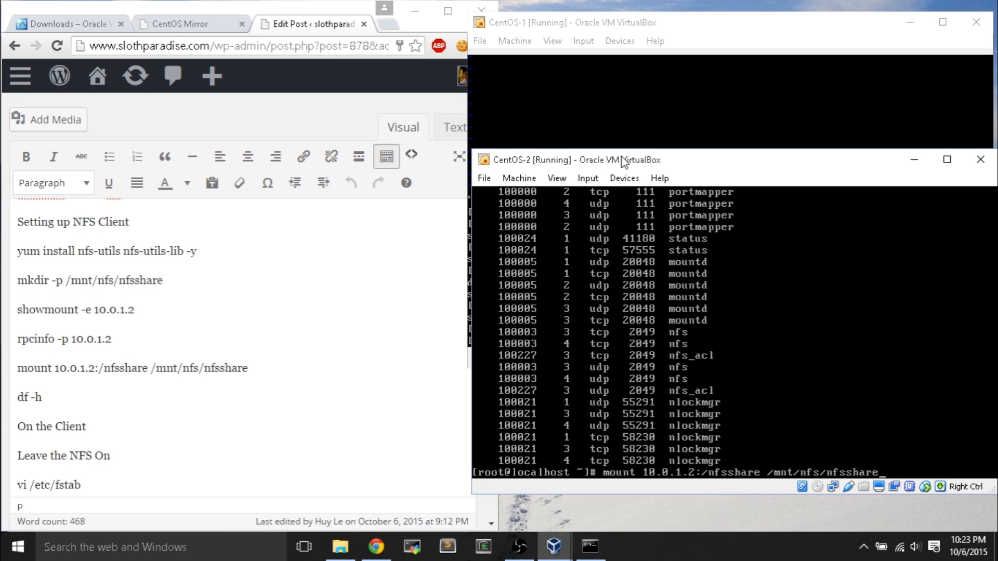
{"action": "left_click", "coordinate": [635, 26]}
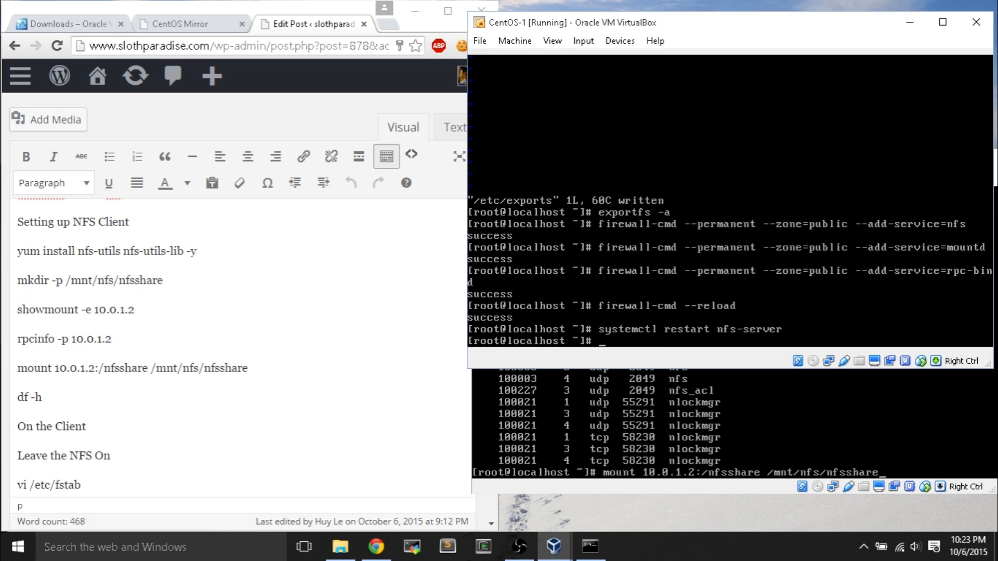
{"action": "left_click", "coordinate": [724, 451]}
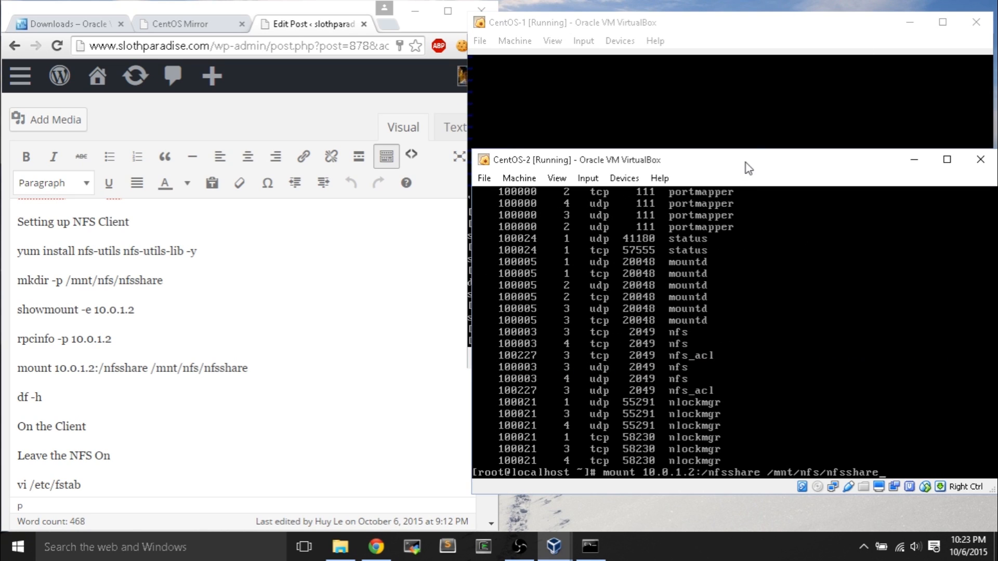
{"action": "key", "text": "Return"}
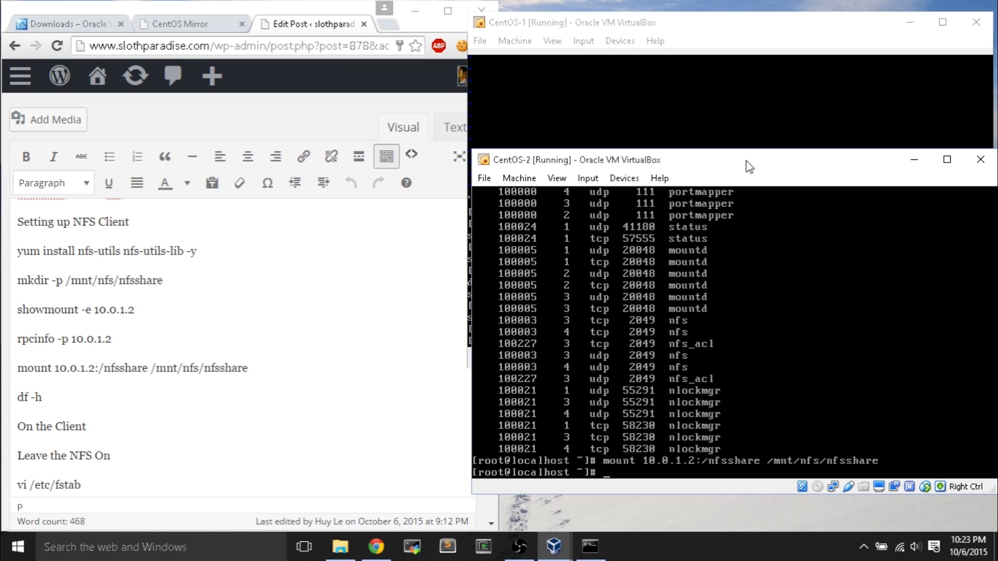
{"action": "type", "text": "df -h"}
{"action": "key", "text": "Return"}
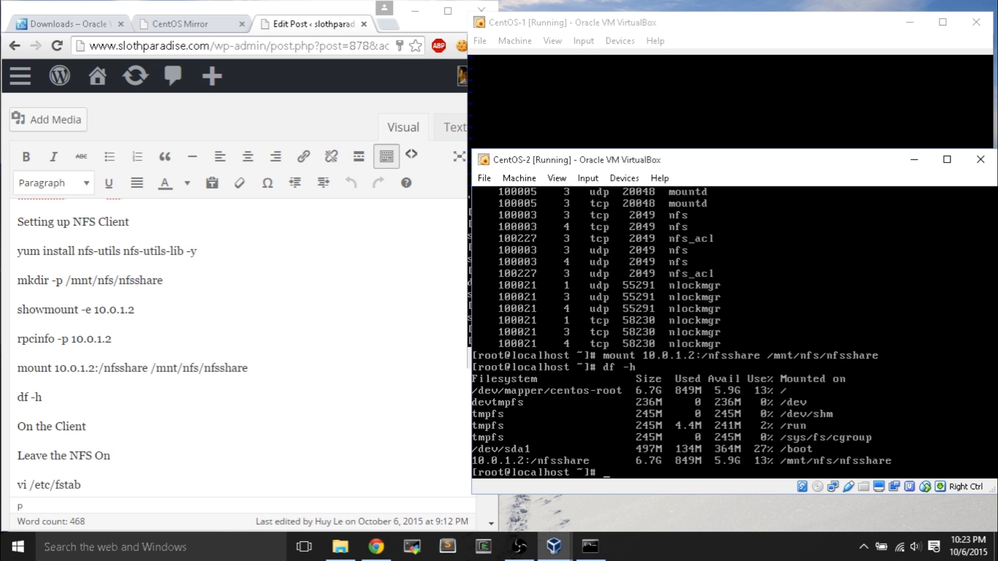
- On CentOS-1, move from root's home up to / and into the nfsshare folder, listing contents
{"action": "left_click", "coordinate": [662, 27]}
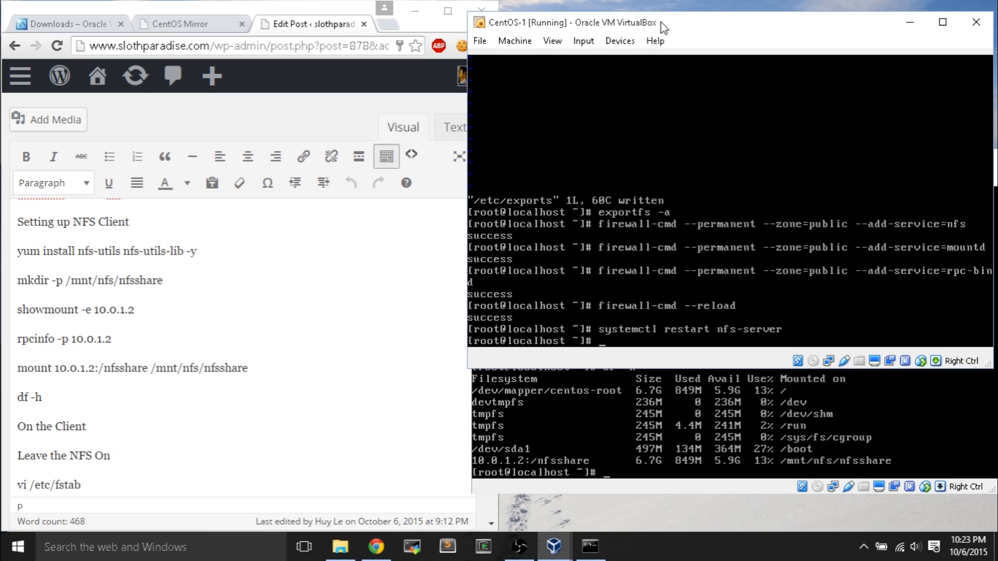
{"action": "type", "text": "ls"}
{"action": "key", "text": "Return"}
{"action": "type", "text": "cd ../"}
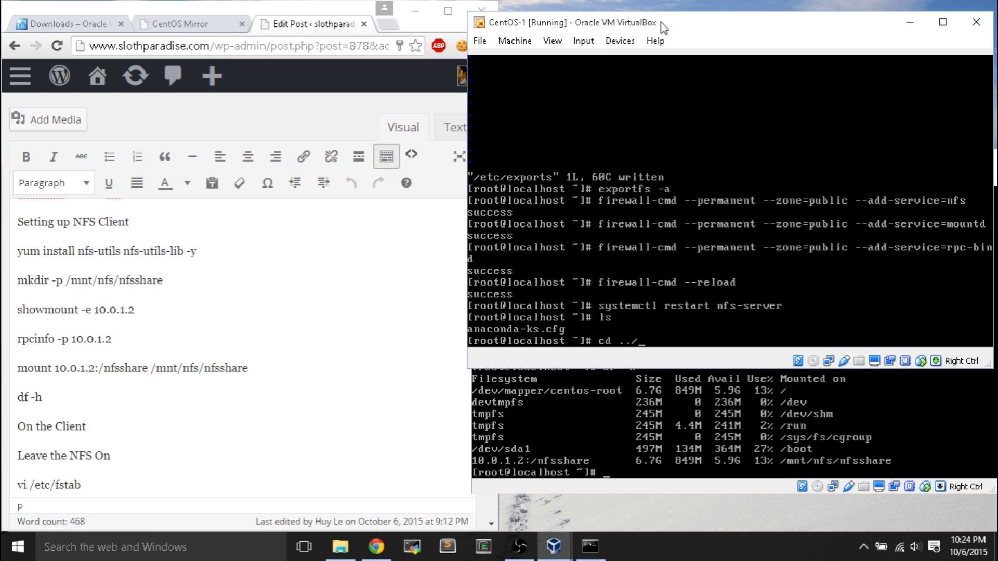
{"action": "key", "text": "Return"}
{"action": "type", "text": "ls"}
{"action": "key", "text": "Return"}
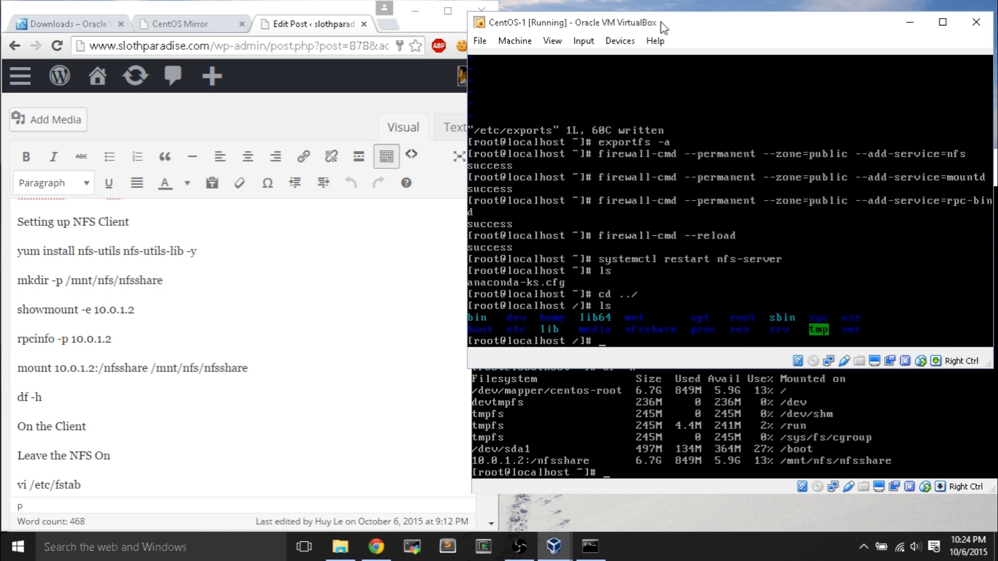
{"action": "type", "text": "cd nfsshare"}
{"action": "key", "text": "Return"}
{"action": "type", "text": "ls"}
{"action": "key", "text": "Return"}
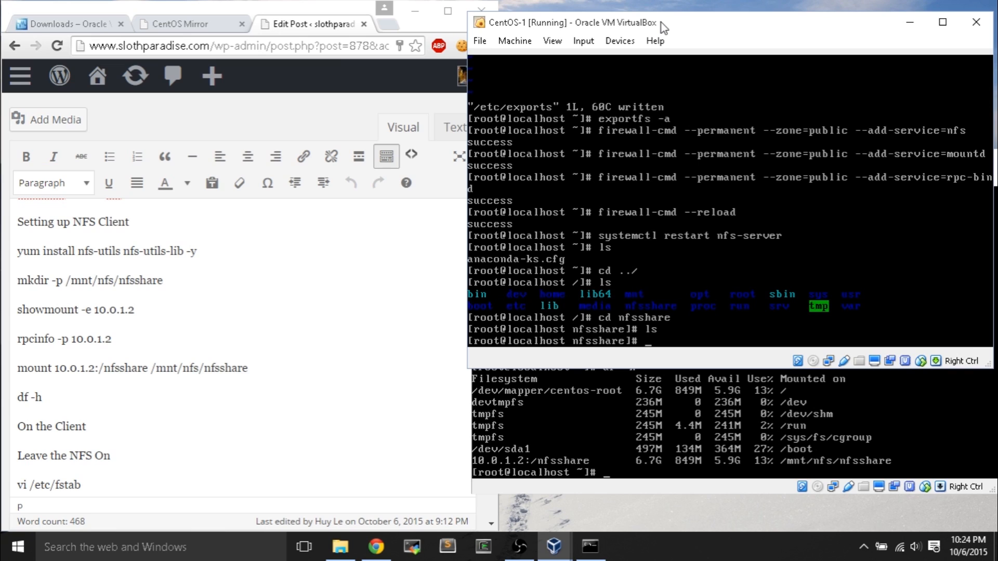
- Create an empty microwavesam.txt in /nfsshare, confirm it with ls, then start 'cd /mnt' on CentOS-2
{"action": "type", "text": "touch microwaves"}
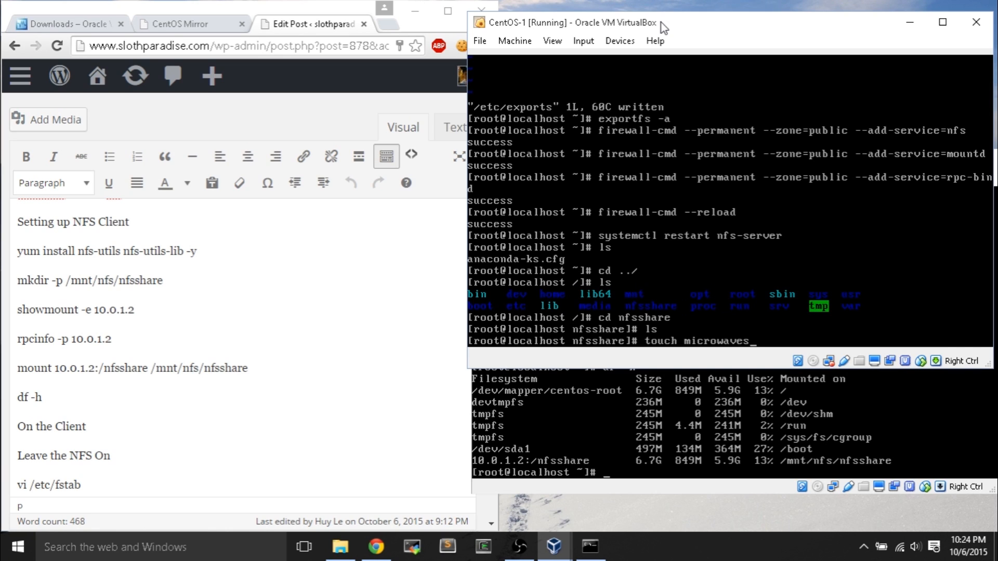
{"action": "type", "text": "am.txt"}
{"action": "key", "text": "Return"}
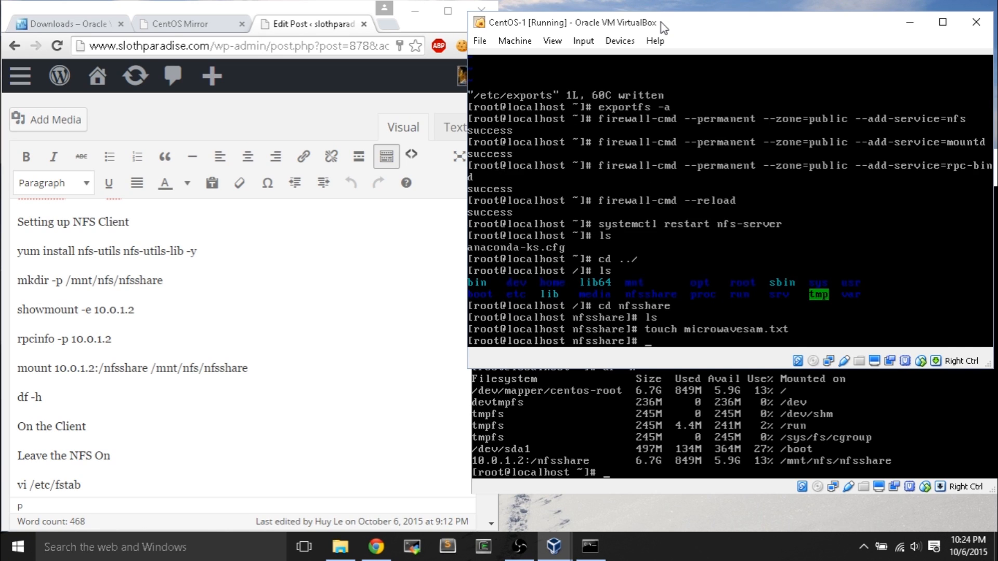
{"action": "type", "text": "ls"}
{"action": "key", "text": "Return"}
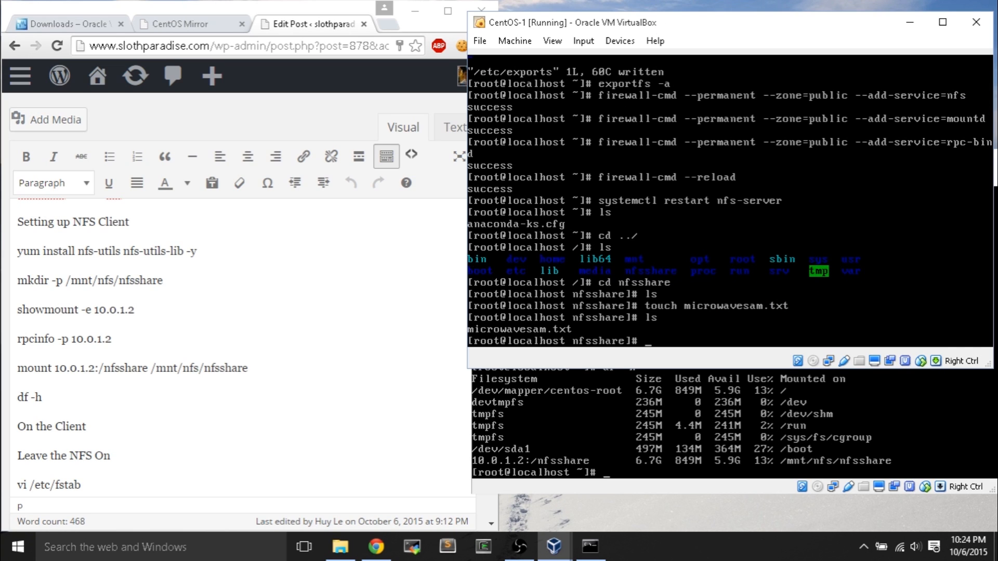
{"action": "left_click", "coordinate": [728, 426]}
{"action": "type", "text": "cd "}
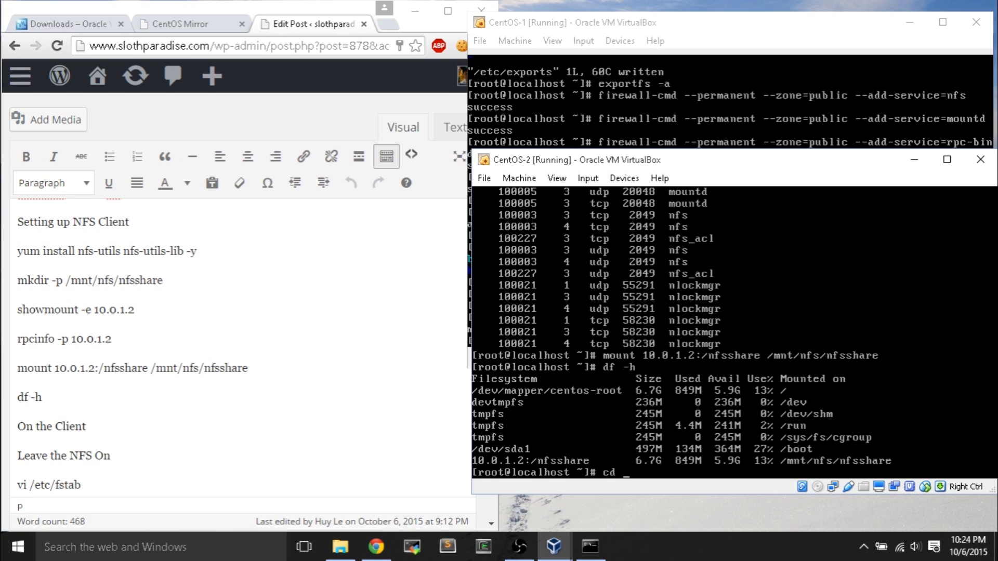
{"action": "type", "text": "/"}
{"action": "type", "text": "mnt"}
- On CentOS-2, enter /mnt/nfs/nfsshare and list its files
{"action": "type", "text": "fs/nfs"}
{"action": "type", "text": "s"}
{"action": "key", "text": "Tab"}
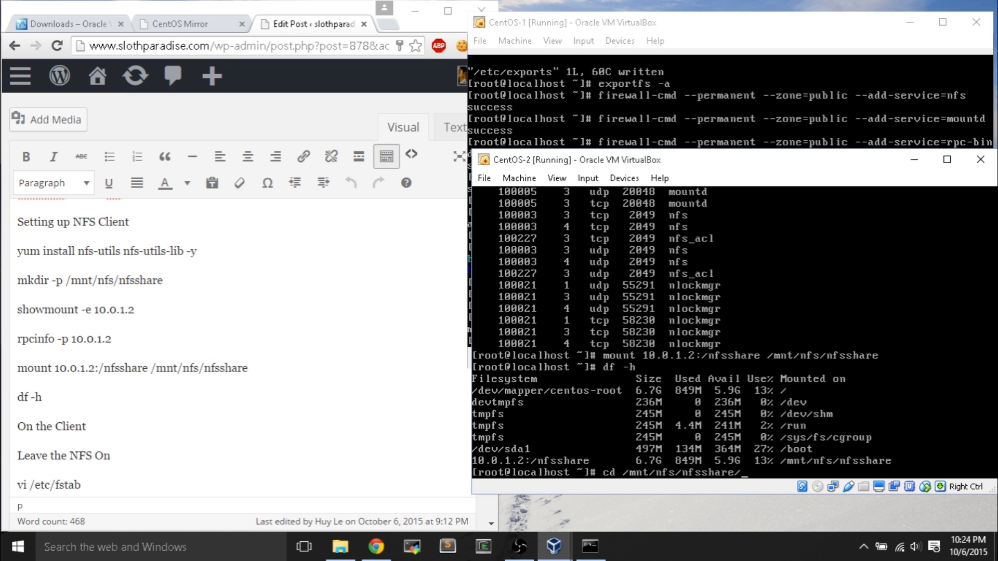
{"action": "key", "text": "Return"}
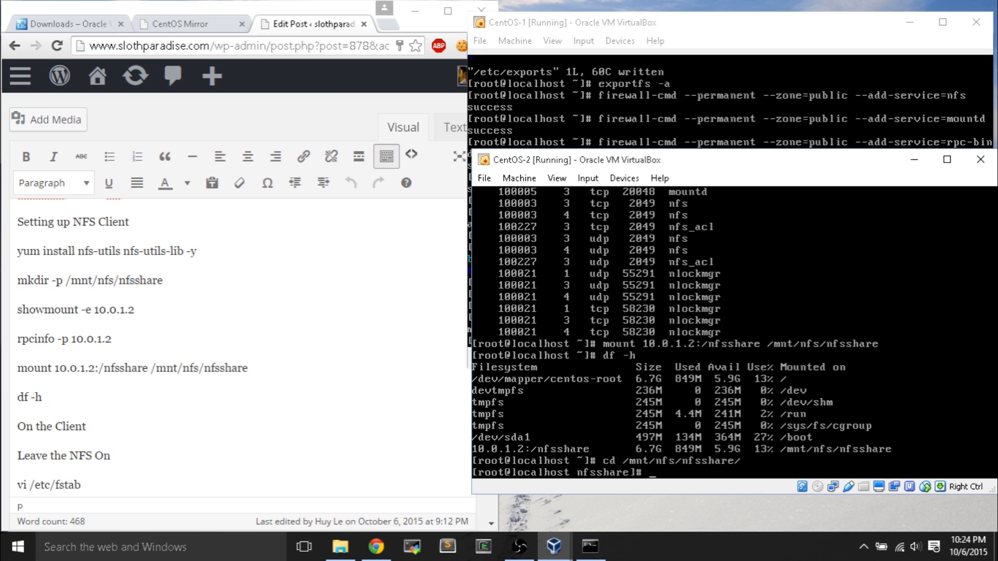
{"action": "type", "text": "ls"}
{"action": "key", "text": "Return"}
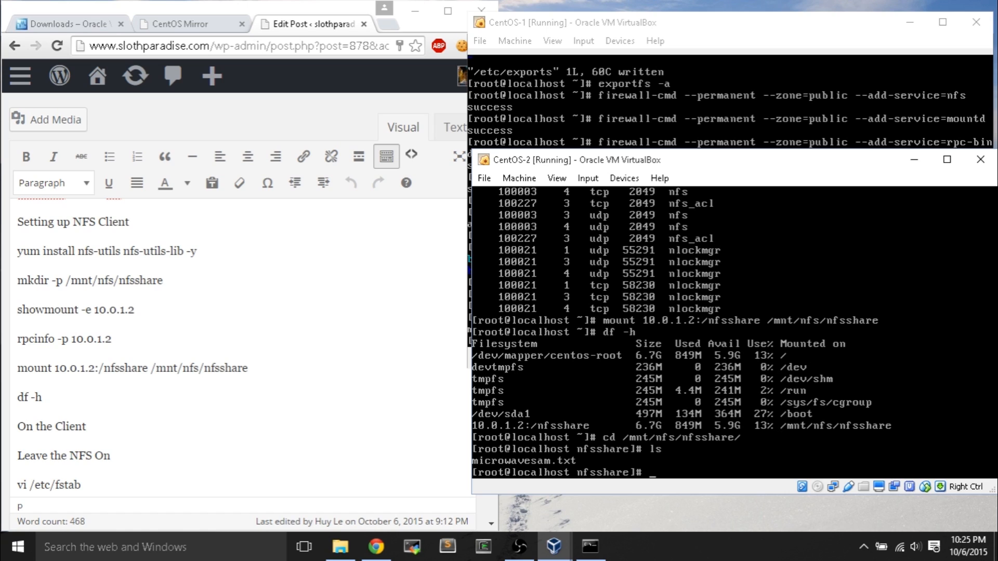
- On CentOS-1, write MicrowaveSam into microwavesam.txt with vi and save it
{"action": "left_click", "coordinate": [626, 113]}
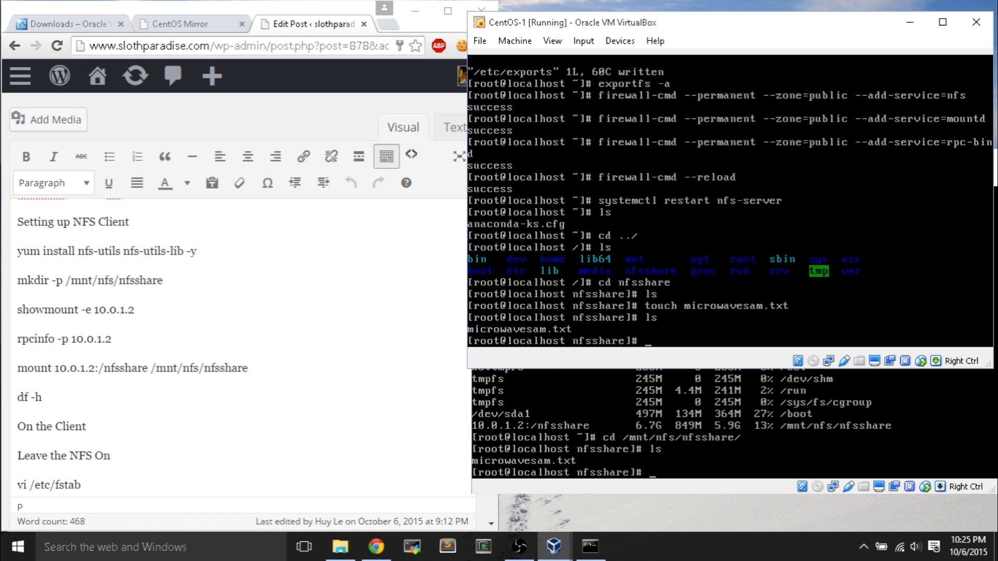
{"action": "type", "text": "vi microwavesam.txt"}
{"action": "key", "text": "Return"}
{"action": "type", "text": "i"}
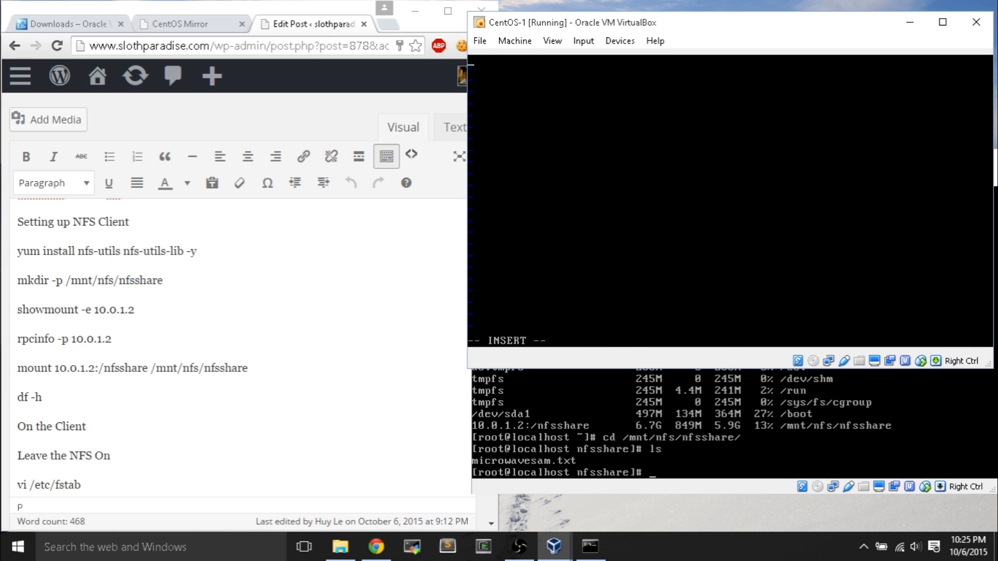
{"action": "type", "text": "MicrowaveSam"}
{"action": "key", "text": "Escape"}
{"action": "type", "text": ":wq"}
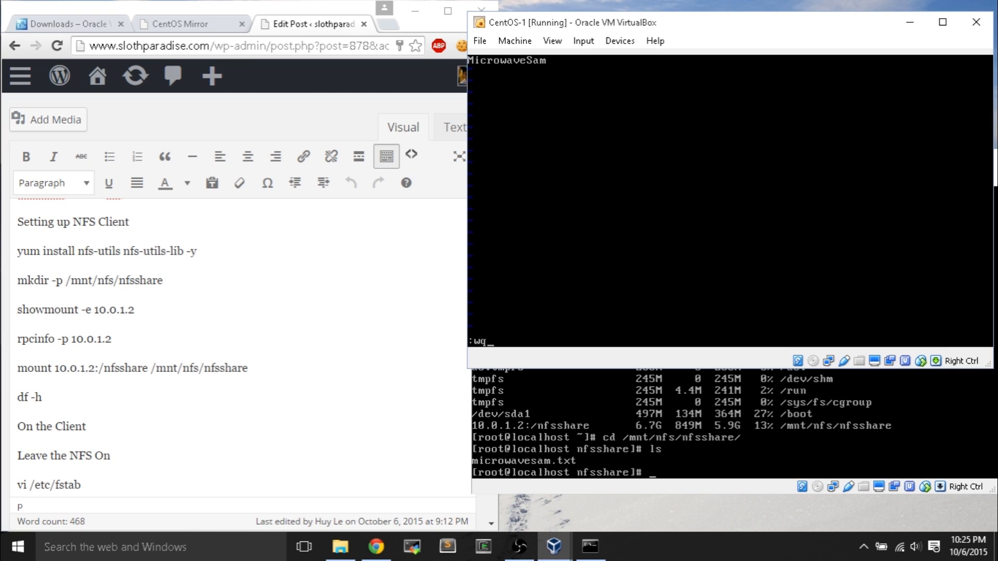
{"action": "key", "text": "Return"}
- On CentOS-2, list the share and open microwavesam.txt in vi to see MicrowaveSam, then quit
{"action": "left_click", "coordinate": [648, 372]}
{"action": "type", "text": "k"}
{"action": "key", "text": "BackSpace"}
{"action": "type", "text": "ls"}
{"action": "key", "text": "Return"}
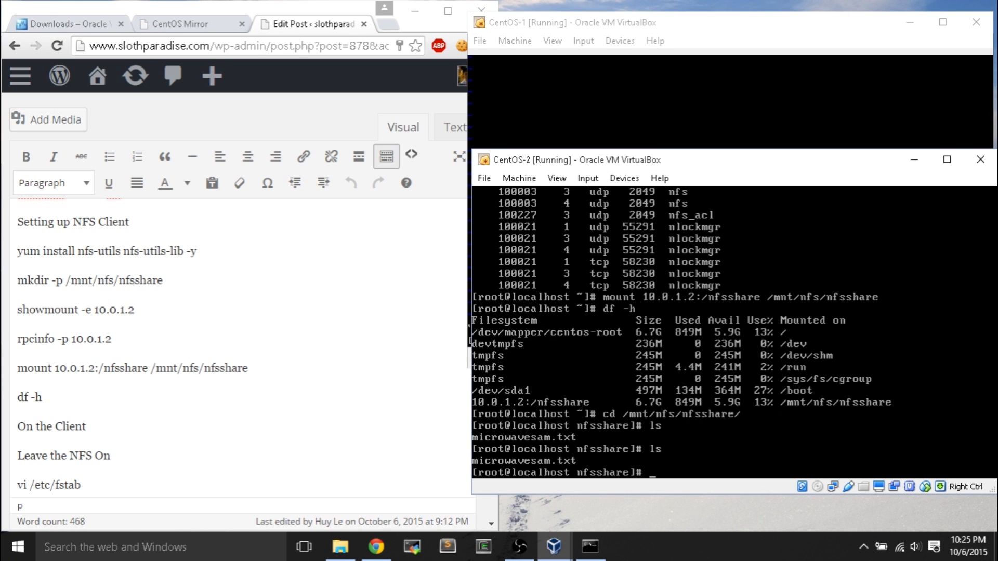
{"action": "type", "text": "vi microw"}
{"action": "key", "text": "Tab"}
{"action": "key", "text": "Return"}
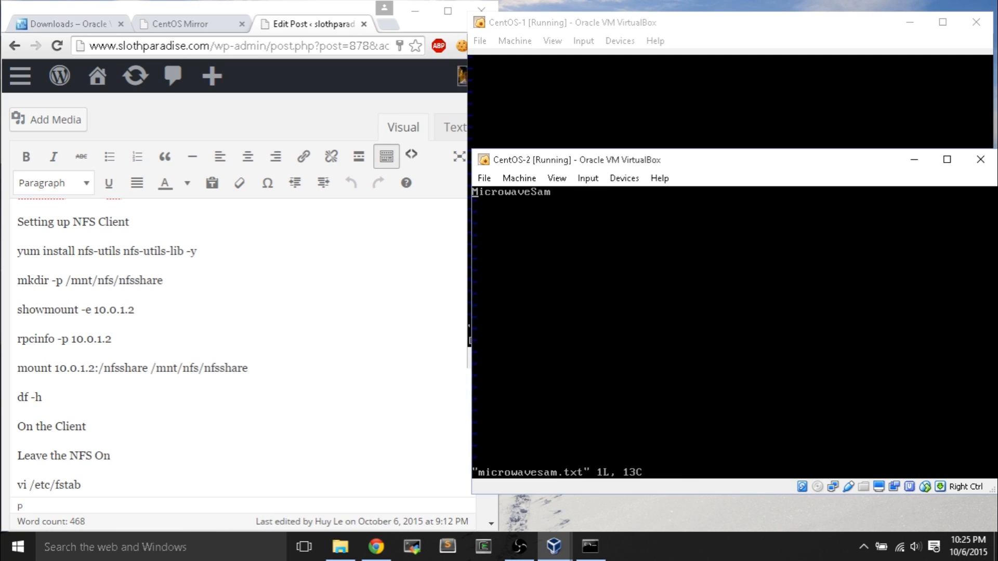
{"action": "type", "text": ":wq"}
{"action": "key", "text": "Return"}
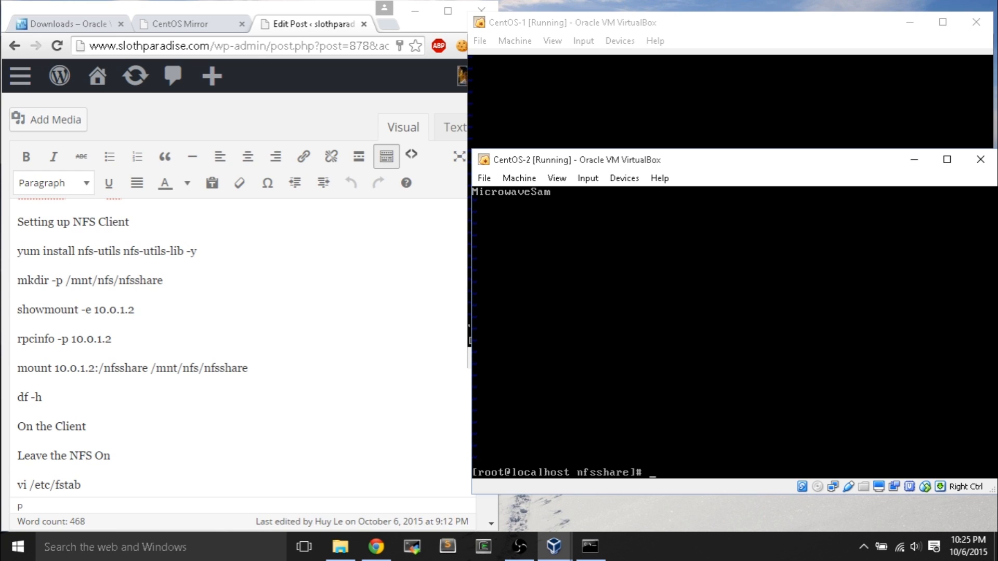
- Review the fstab notes in the WordPress post, then open /etc/fstab in vi on CentOS-2
{"action": "left_click", "coordinate": [103, 455]}
{"action": "scroll", "coordinate": [122, 436], "scroll_direction": "down", "scroll_amount": 4}
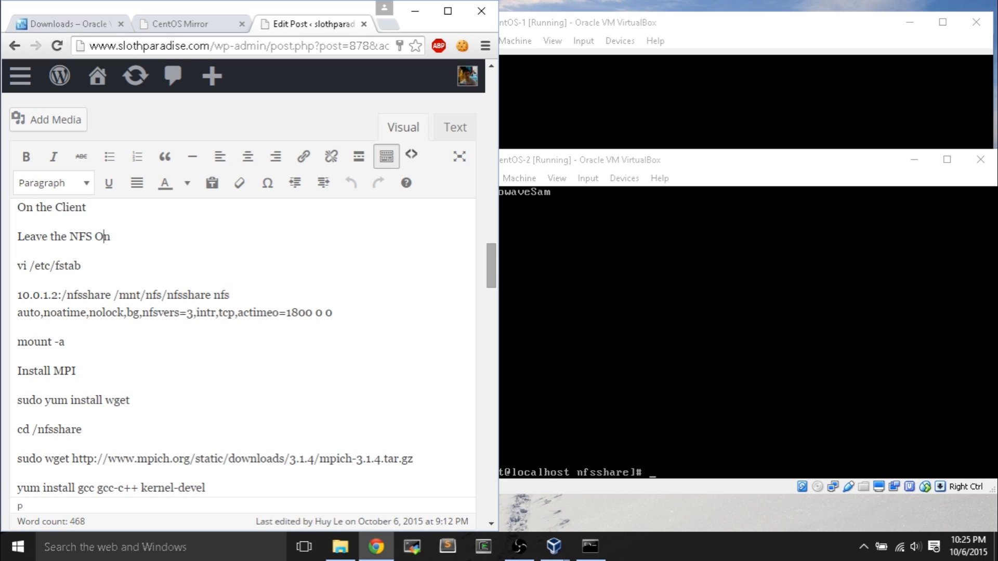
{"action": "key", "text": "alt+Tab"}
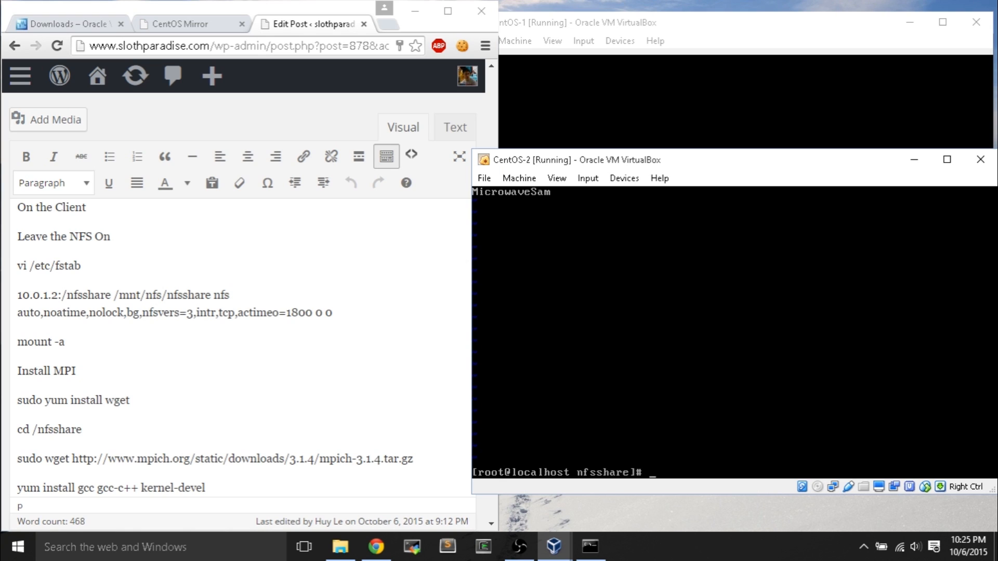
{"action": "type", "text": "vi /etc/fstab"}
{"action": "key", "text": "Return"}
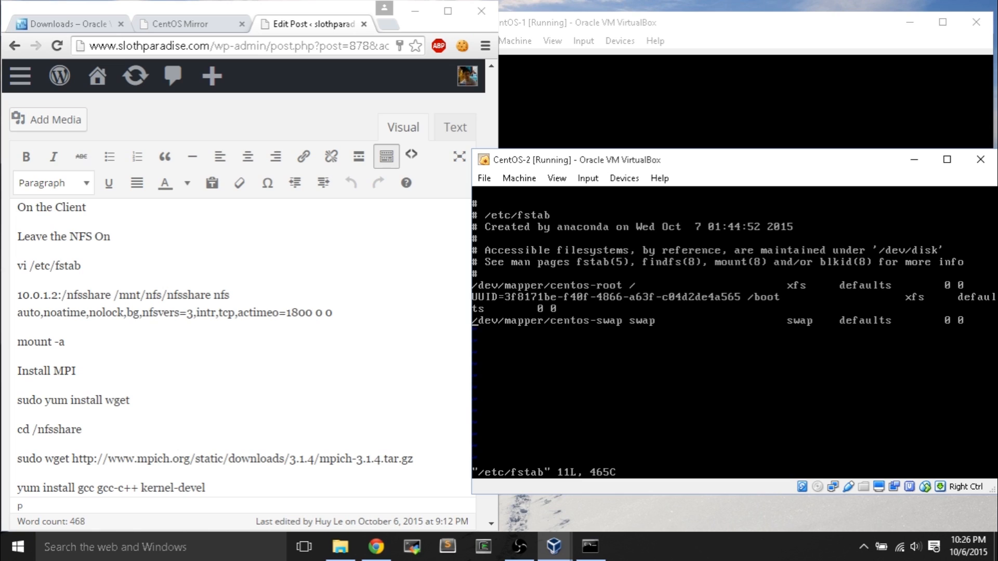
- Add a line below swap mounting 10.0.1.2:/nfsshare on /mnt/nfs/nfsshare as nfs with its options
{"action": "key", "text": "o"}
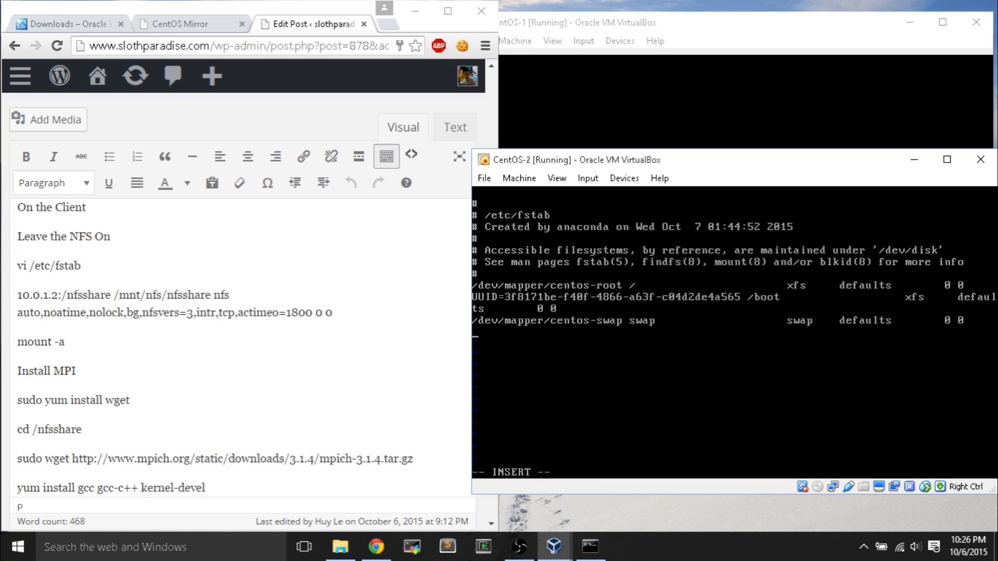
{"action": "type", "text": "10.0.1.2:/nfsshare"}
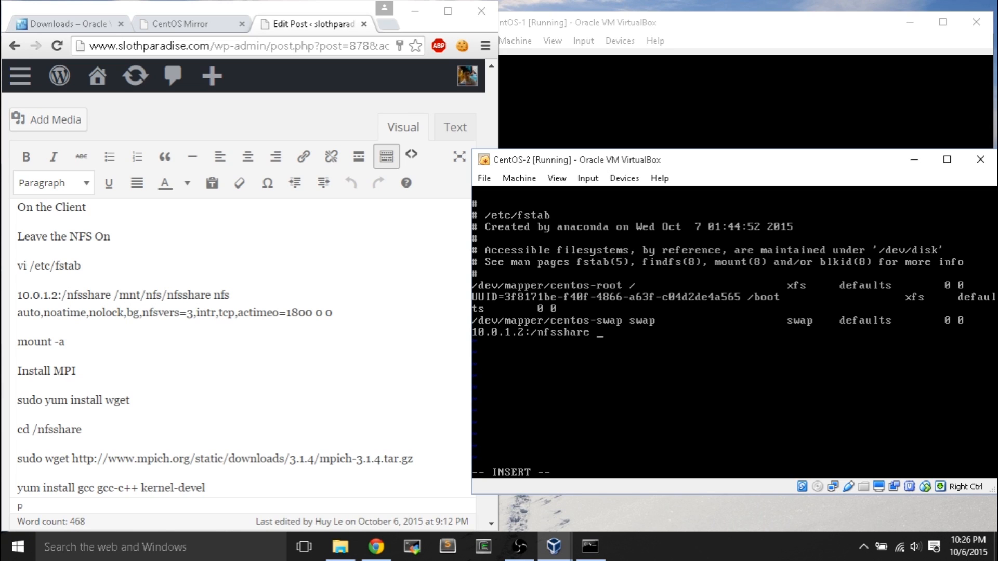
{"action": "type", "text": " /mnt/nfs/nfsshare "}
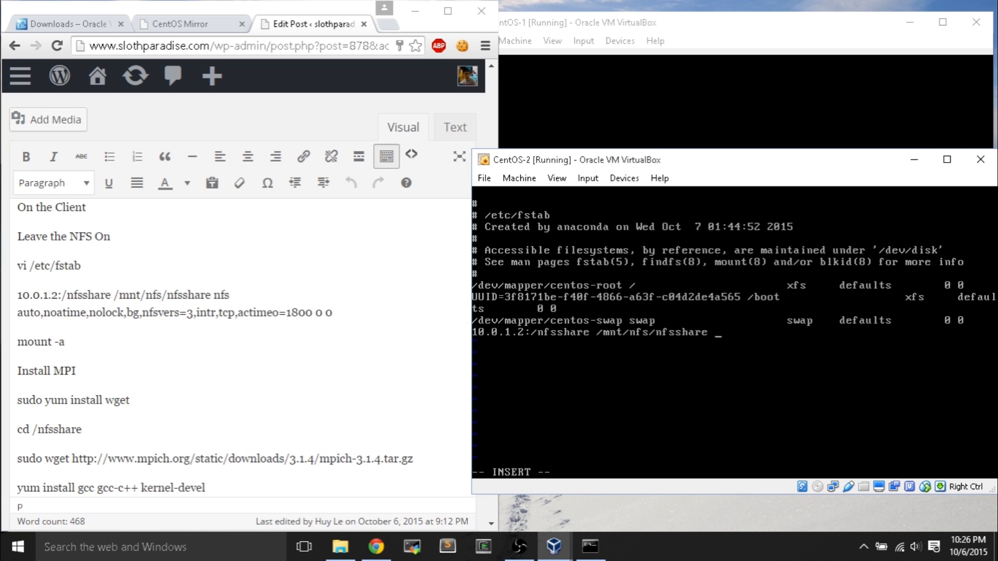
{"action": "type", "text": "nfs auto,noatime,nolock,bg,nfsvers=3"}
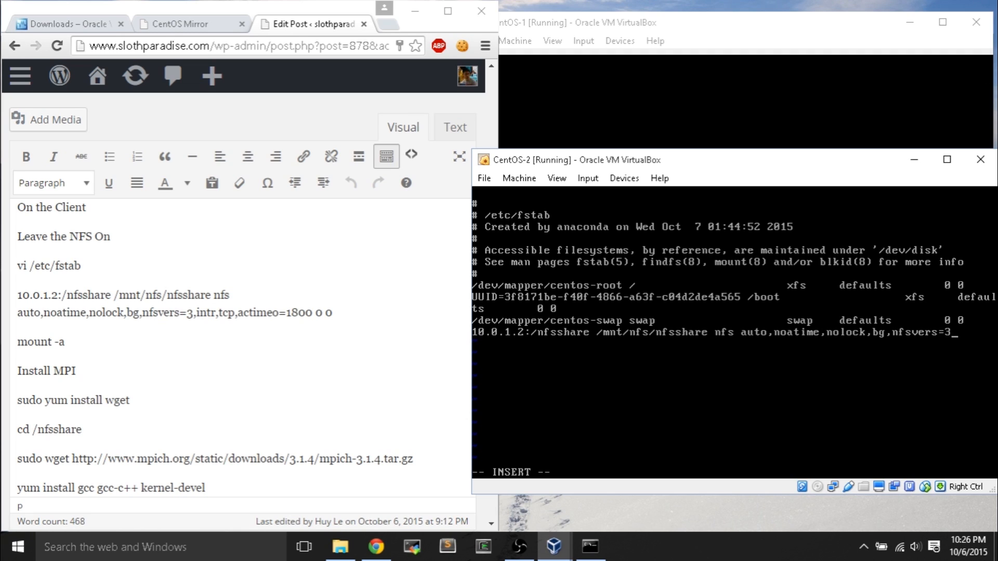
{"action": "type", "text": ",intr,tcp,actimeo=1800 0 0"}
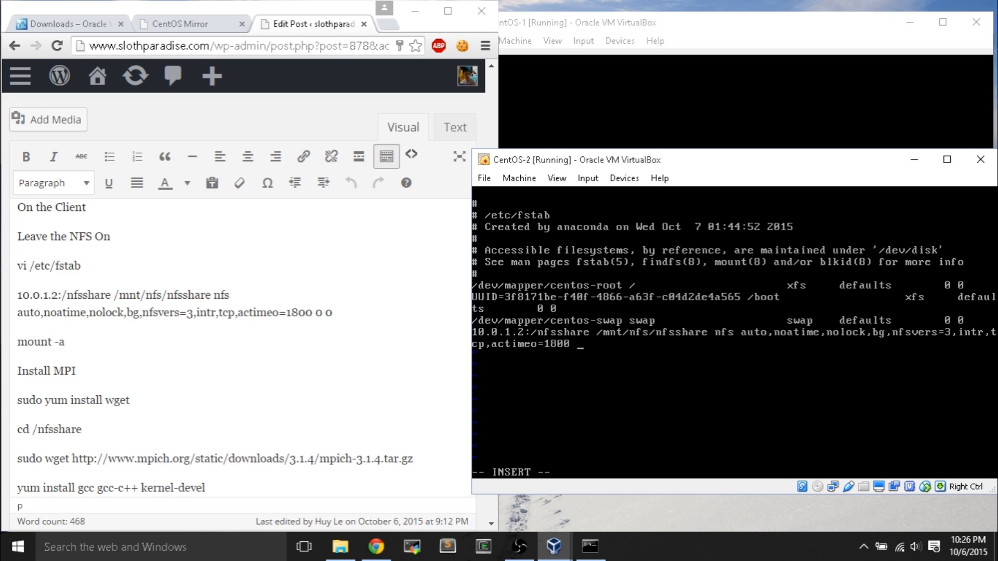
{"action": "left_click", "coordinate": [21, 312]}
{"action": "key", "text": "BackSpace"}
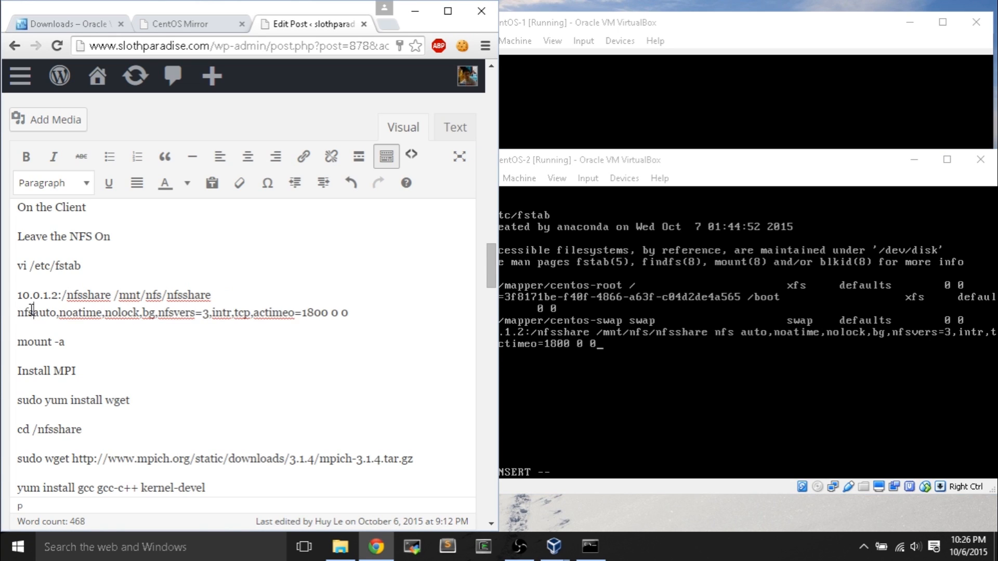
{"action": "left_click", "coordinate": [374, 319]}
{"action": "left_click", "coordinate": [577, 348]}
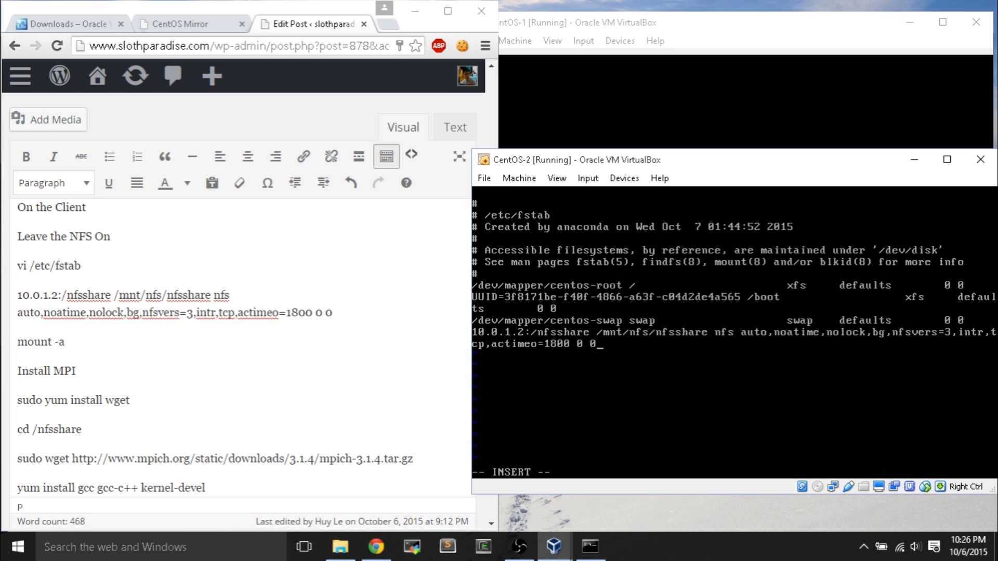
- Save fstab with :wq and run mount -a to mount every entry
{"action": "key", "text": "Escape"}
{"action": "type", "text": "wq"}
{"action": "key", "text": "Return"}
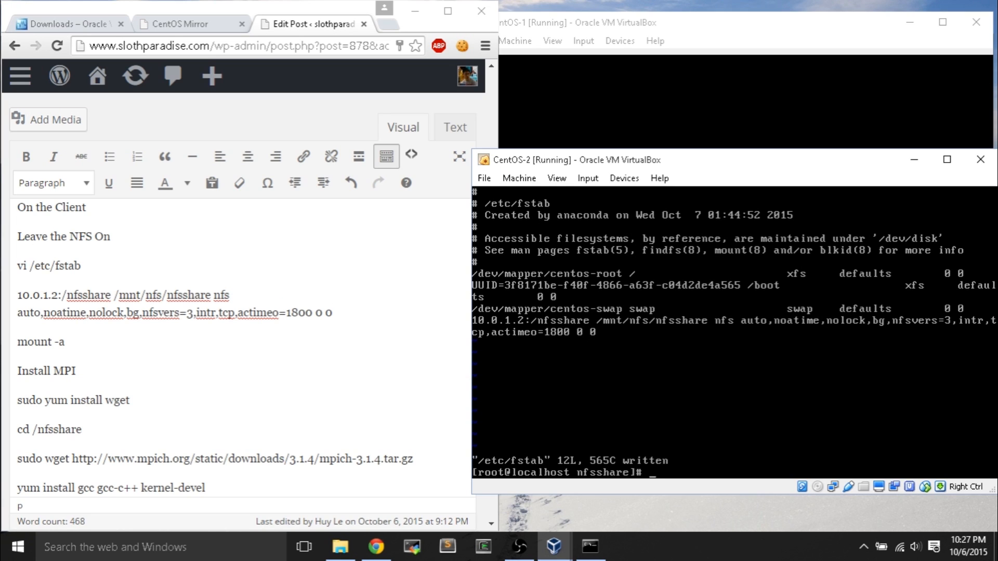
{"action": "type", "text": "mount -a"}
{"action": "key", "text": "Return"}
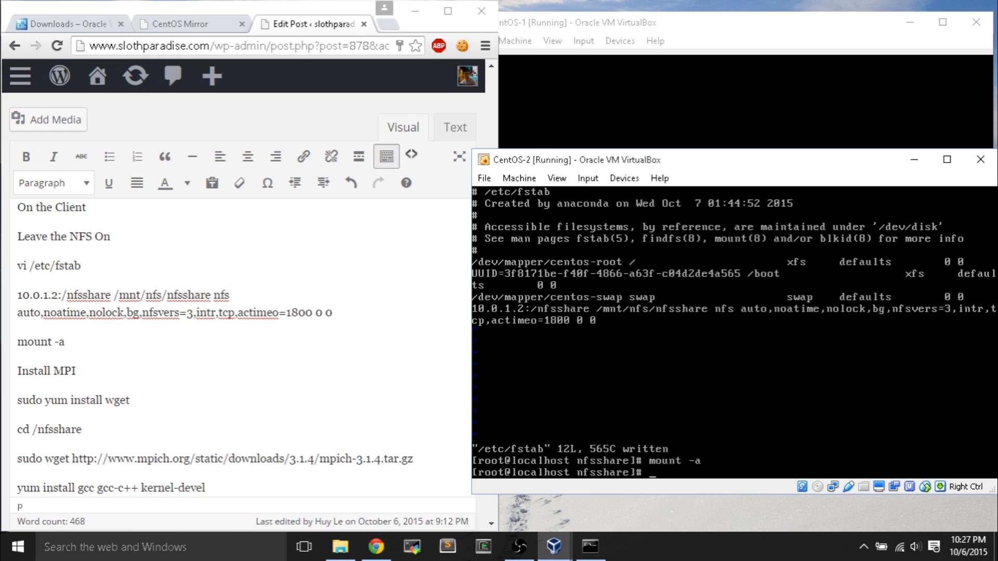
{"action": "left_click_drag", "start_coordinate": [709, 160], "coordinate": [635, 153]}
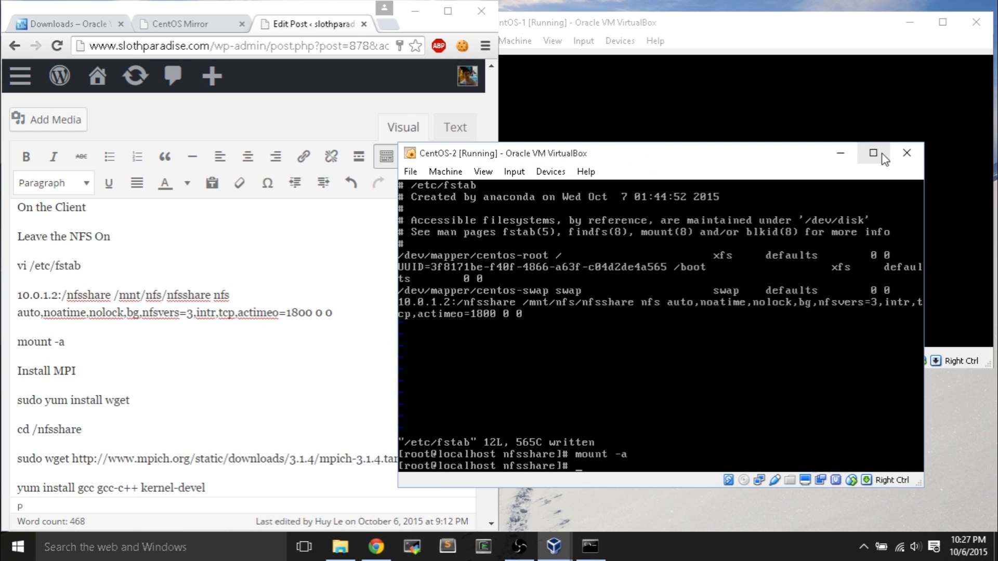
- Power off both the CentOS-2 and CentOS-1 virtual machines
{"action": "left_click", "coordinate": [903, 156]}
{"action": "left_click", "coordinate": [602, 365]}
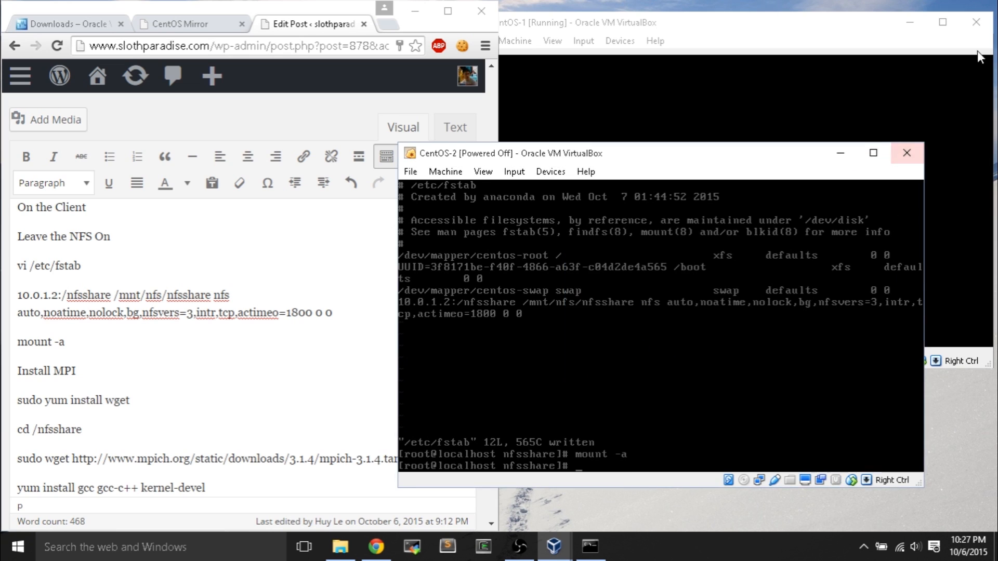
{"action": "left_click", "coordinate": [986, 22]}
{"action": "left_click", "coordinate": [676, 236]}
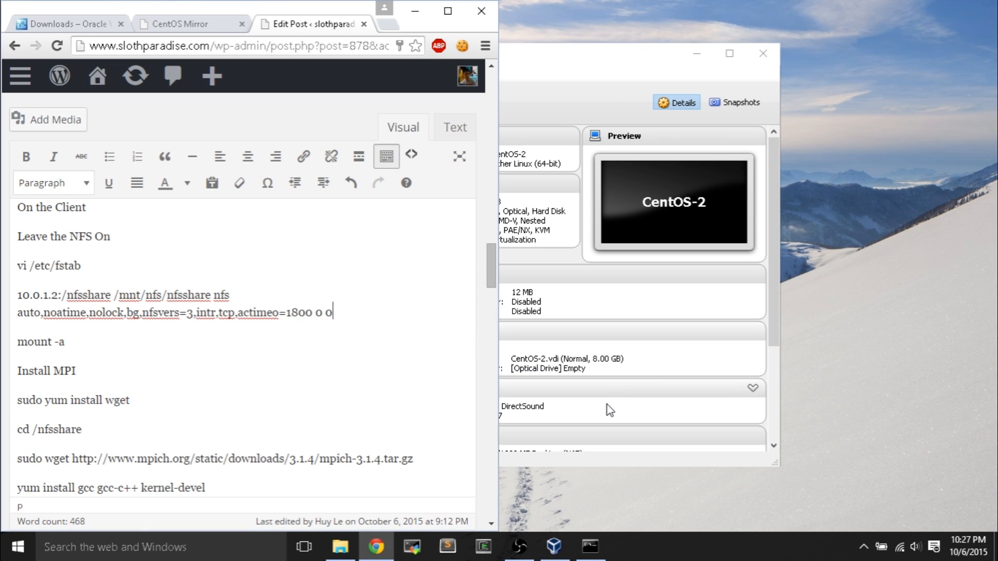
- Start CentOS-1 and CentOS-2 again, dismissing CentOS-1's keyboard and mouse notices
{"action": "left_click", "coordinate": [322, 136]}
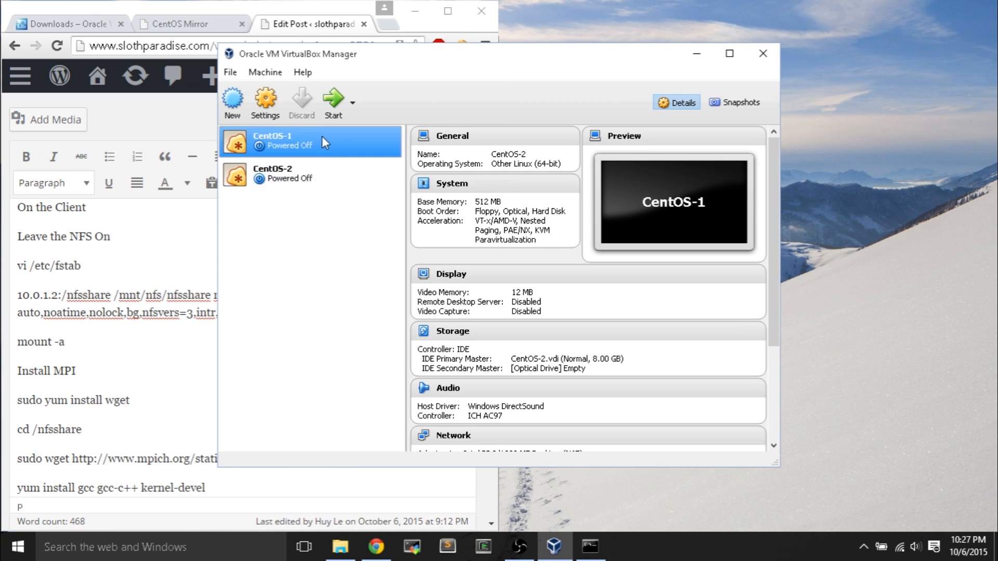
{"action": "left_click", "coordinate": [333, 106]}
{"action": "left_click", "coordinate": [311, 172]}
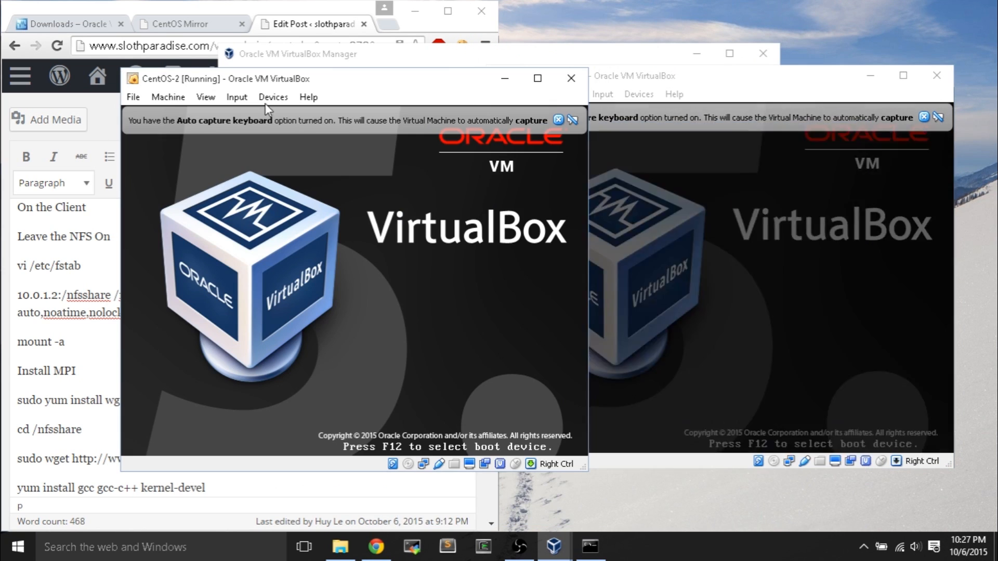
{"action": "left_click", "coordinate": [962, 117]}
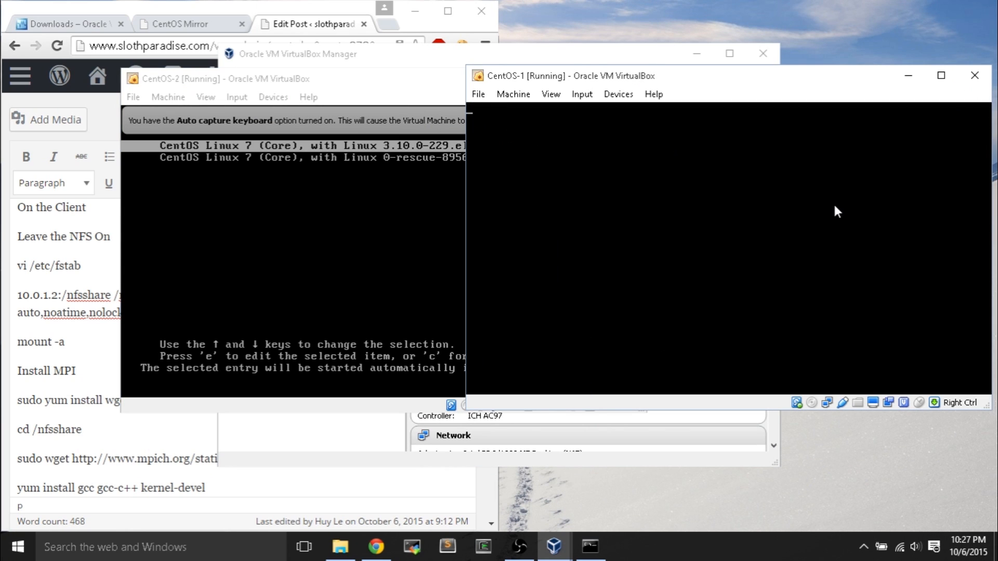
{"action": "left_click", "coordinate": [227, 79]}
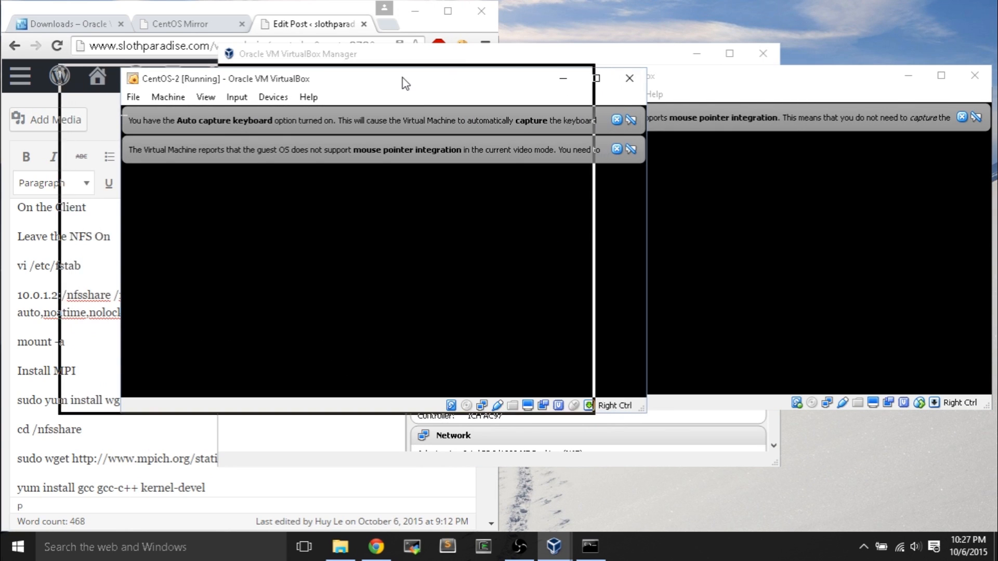
{"action": "left_click_drag", "start_coordinate": [405, 83], "coordinate": [404, 83]}
{"action": "left_click", "coordinate": [774, 93]}
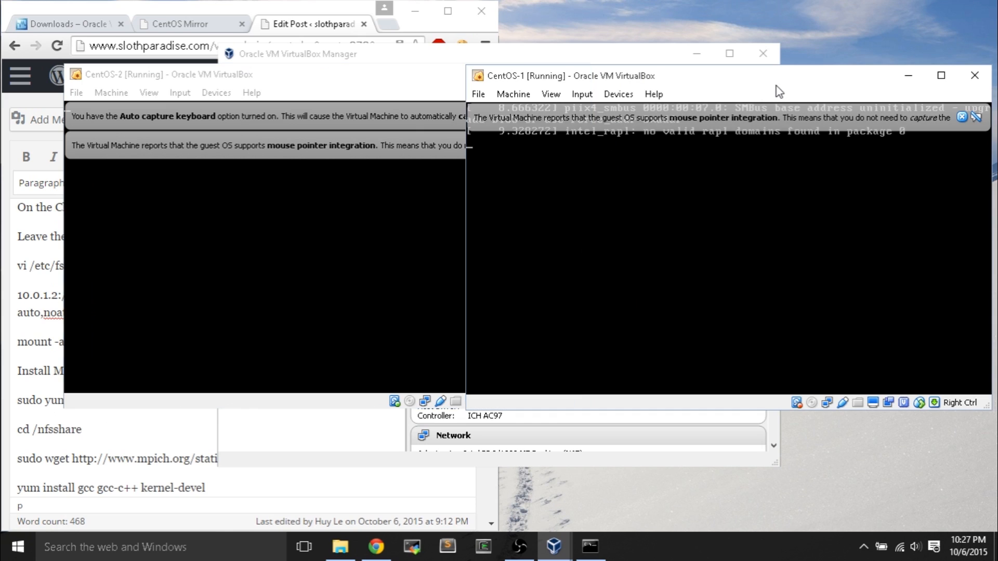
{"action": "left_click", "coordinate": [963, 118]}
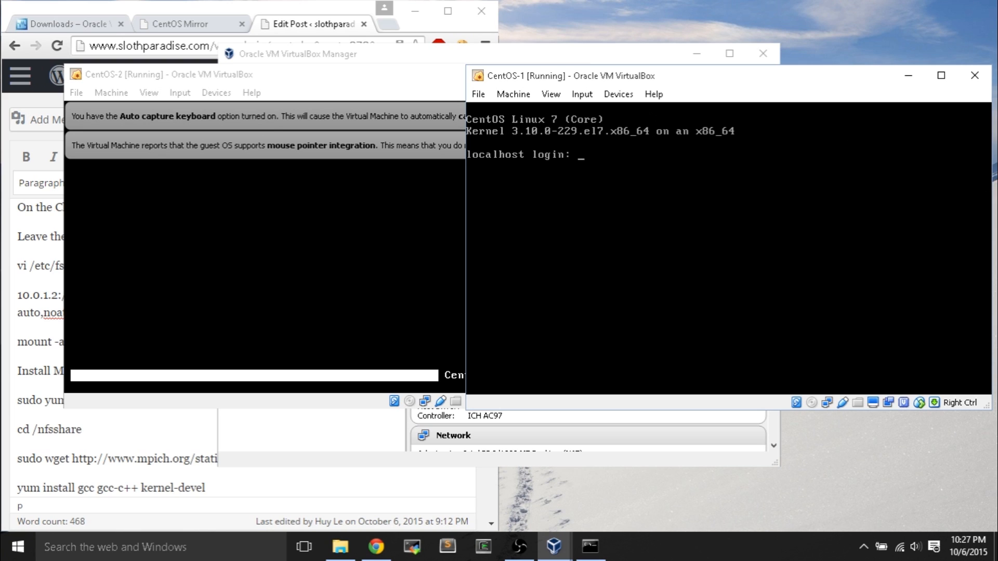
- Log in as root on CentOS-1 and list /nfsshare, showing microwavesam.txt
{"action": "type", "text": "root"}
{"action": "key", "text": "Return"}
{"action": "key", "text": "Return"}
{"action": "type", "text": "cd /n"}
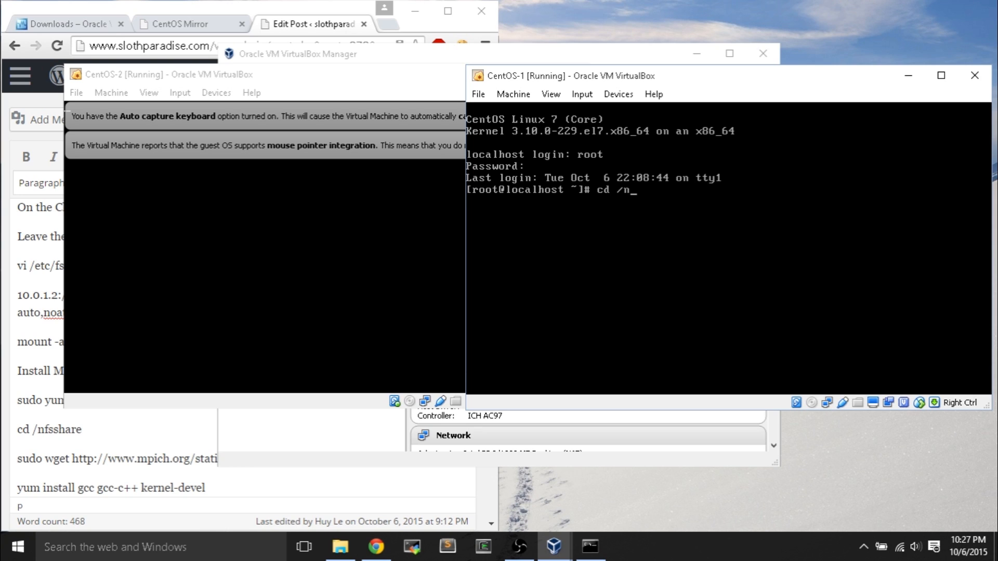
{"action": "type", "text": "fsshare"}
{"action": "key", "text": "Return"}
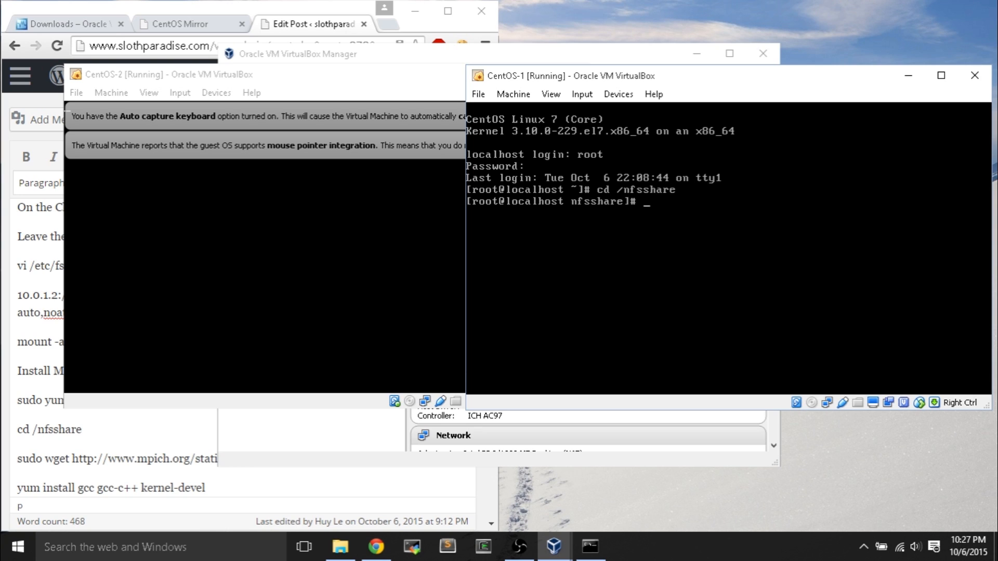
{"action": "type", "text": "ls"}
{"action": "key", "text": "Return"}
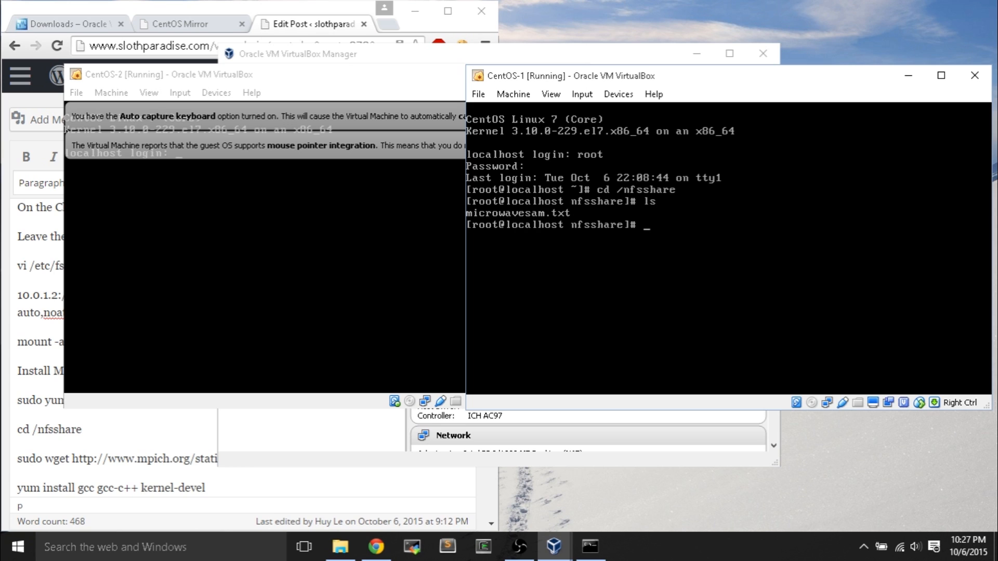
- Log in as root on CentOS-2 and list /mnt/nfs/nfsshare/, which is empty
{"action": "left_click", "coordinate": [413, 81]}
{"action": "left_click", "coordinate": [560, 146]}
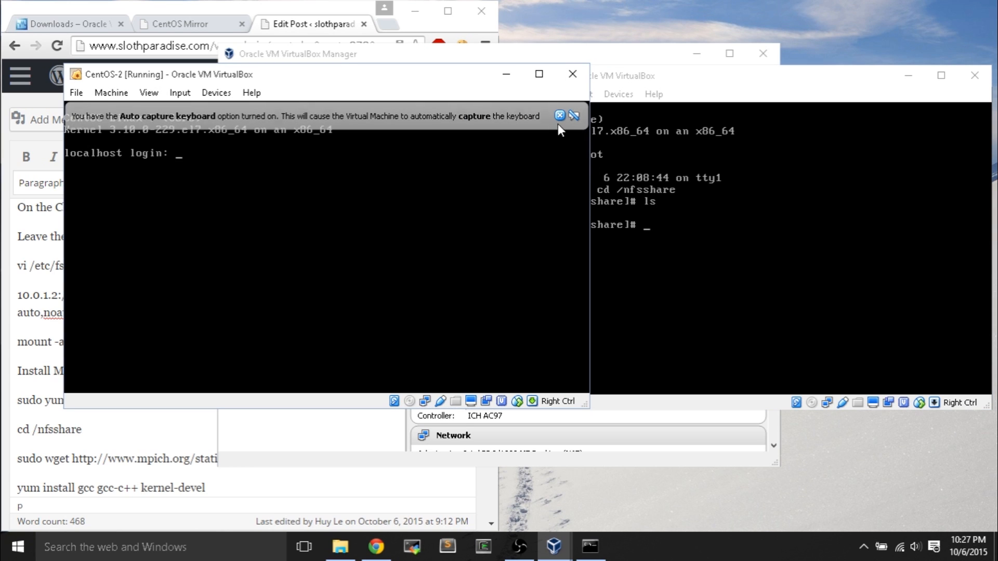
{"action": "left_click", "coordinate": [560, 115]}
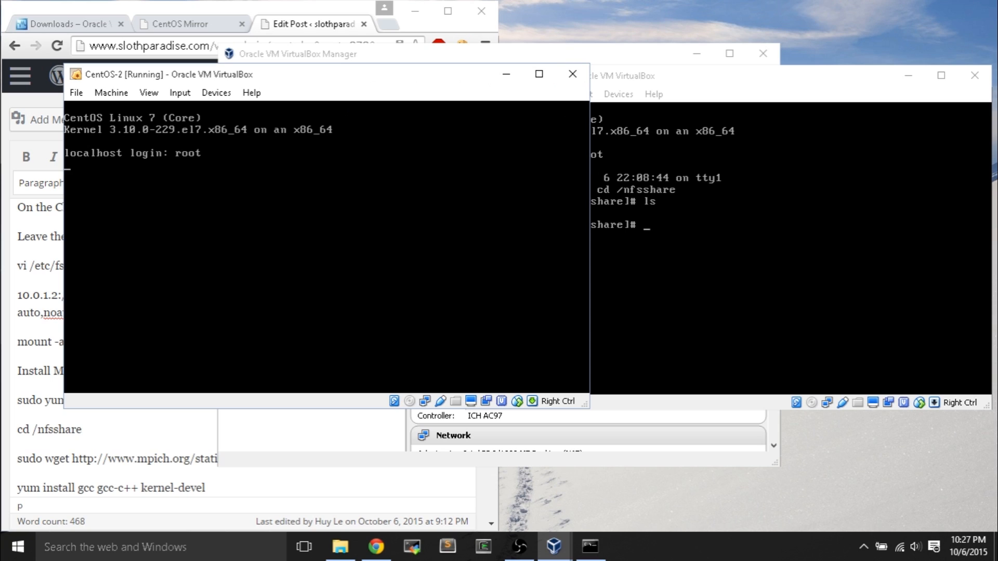
{"action": "key", "text": "Return"}
{"action": "key", "text": "Return"}
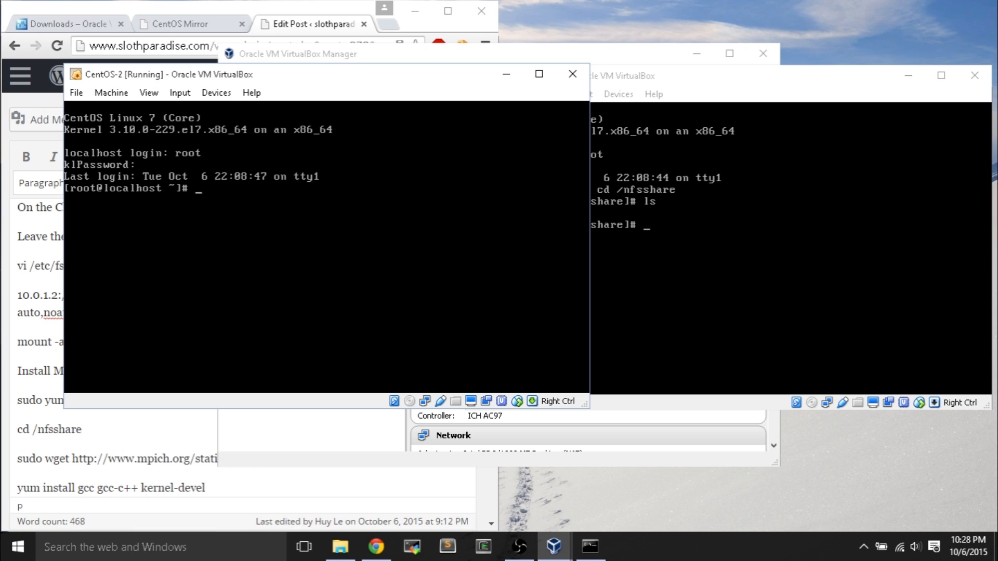
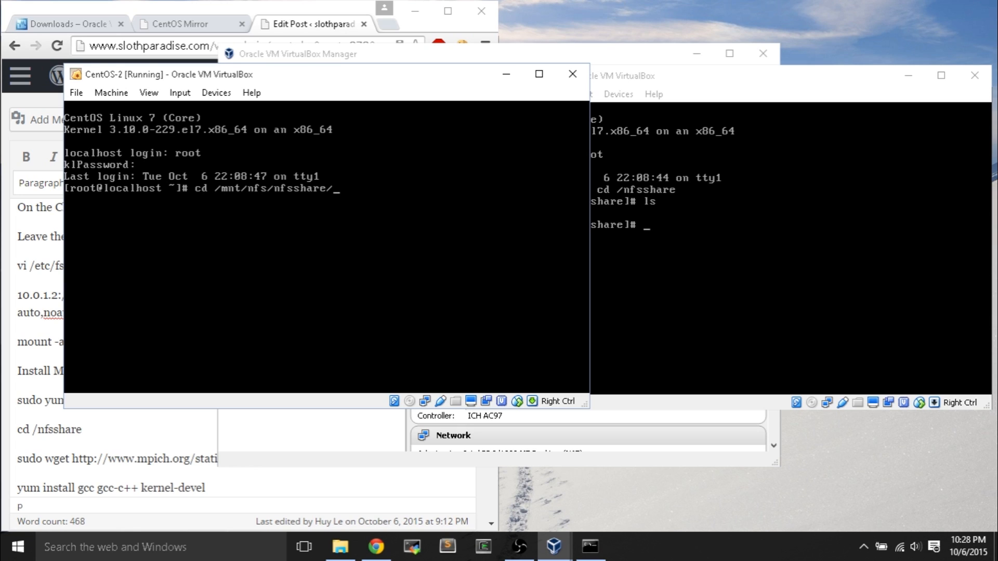
{"action": "key", "text": "Return"}
{"action": "key", "text": "Return"}
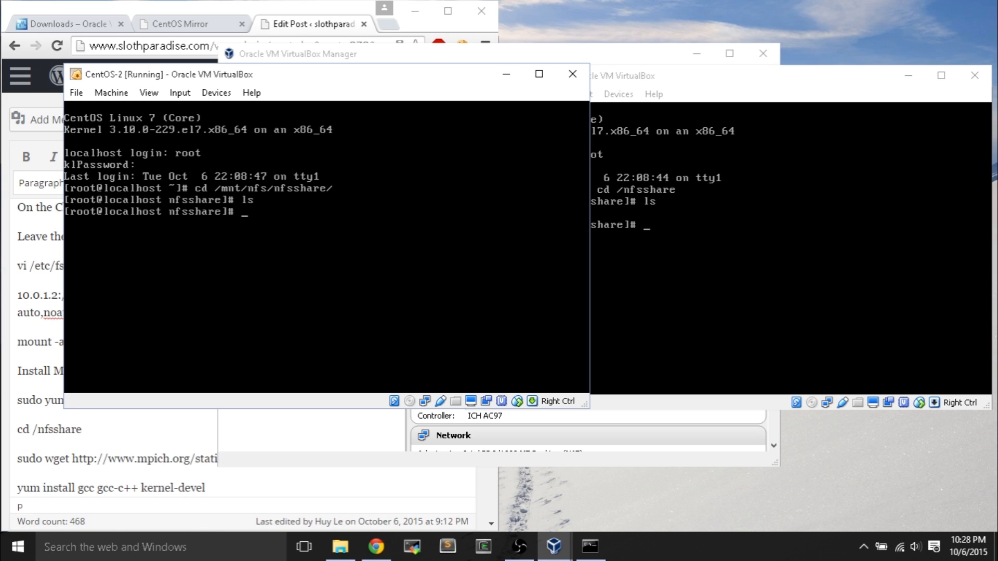
- Look up the manual mount command in the WordPress setup notes
{"action": "left_click_drag", "start_coordinate": [155, 77], "coordinate": [536, 116]}
{"action": "left_click", "coordinate": [163, 336]}
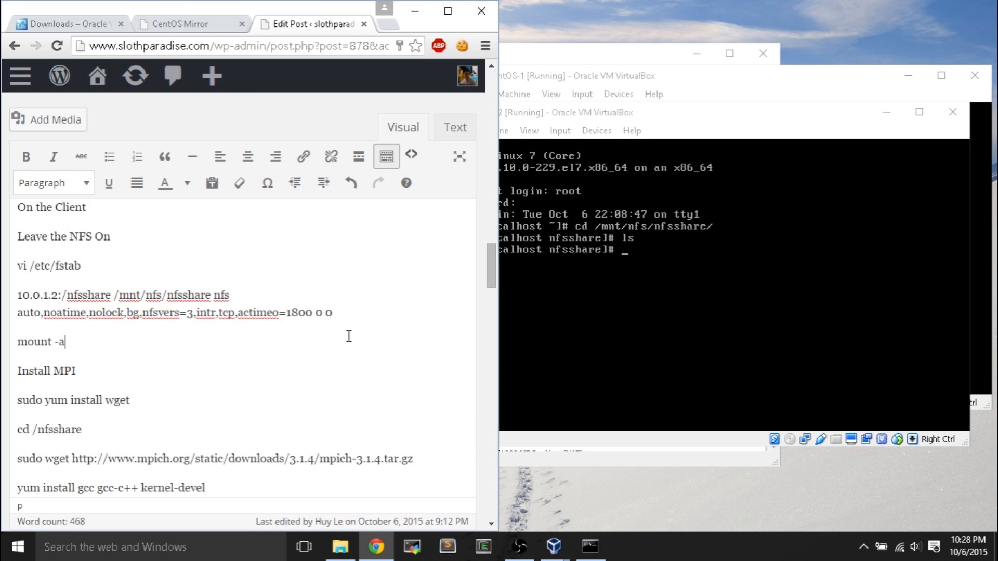
{"action": "scroll", "coordinate": [345, 334], "scroll_direction": "up", "scroll_amount": 3}
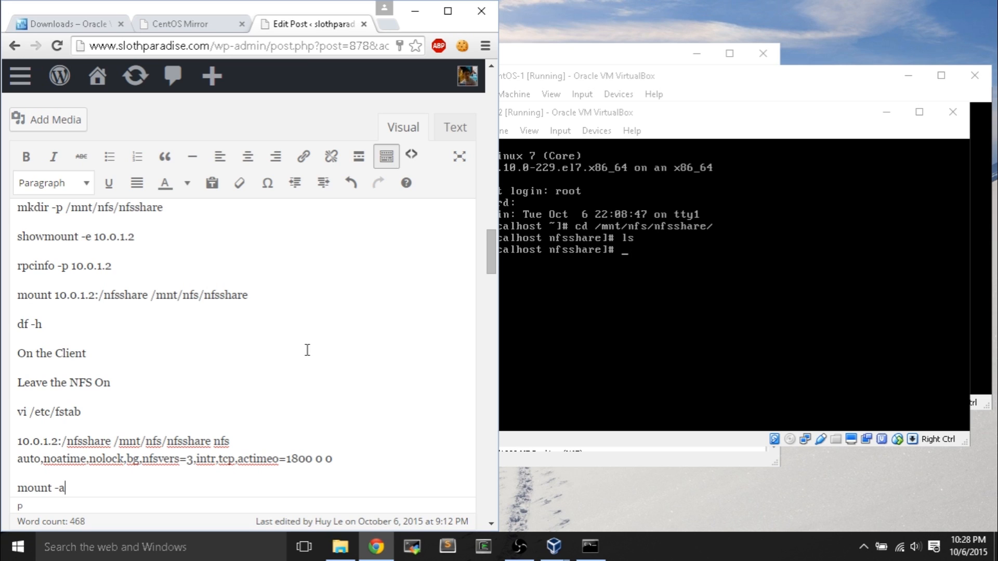
{"action": "scroll", "coordinate": [307, 350], "scroll_direction": "up", "scroll_amount": 3}
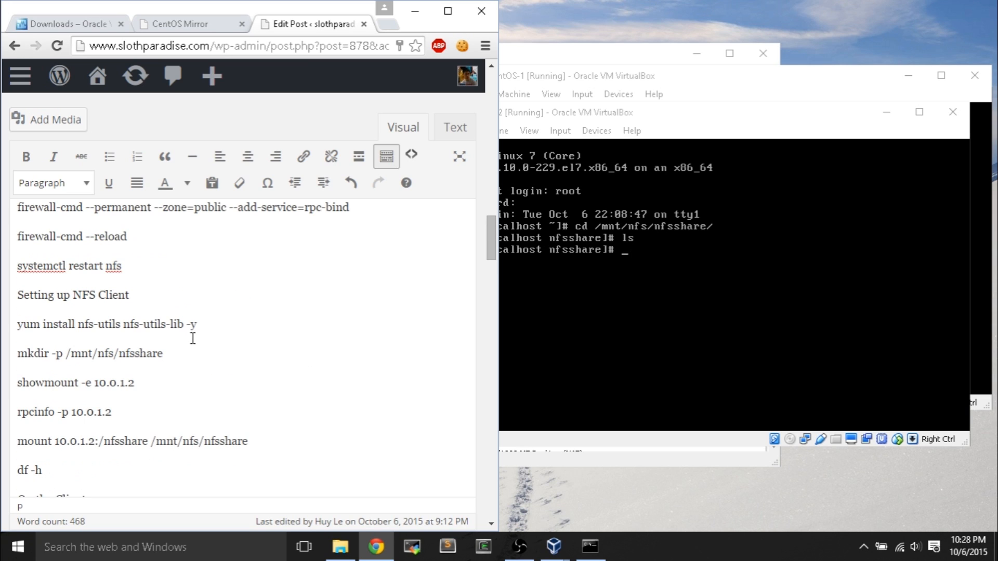
{"action": "scroll", "coordinate": [190, 338], "scroll_direction": "down", "scroll_amount": 2}
{"action": "left_click", "coordinate": [80, 371]}
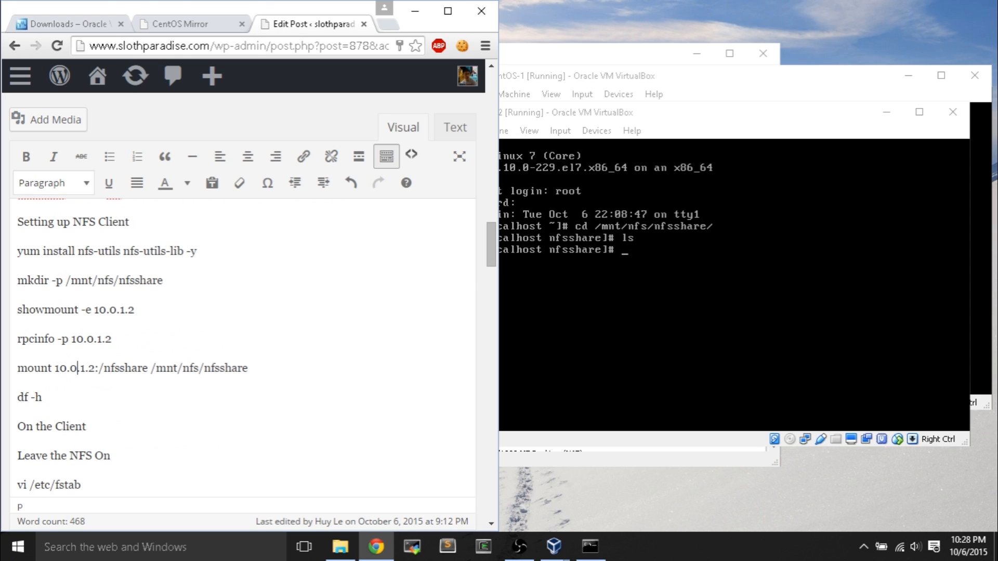
{"action": "left_click", "coordinate": [572, 364]}
- Run mount -a on CentOS-2 and list the share again, still empty
{"action": "type", "text": "mount 10.0."}
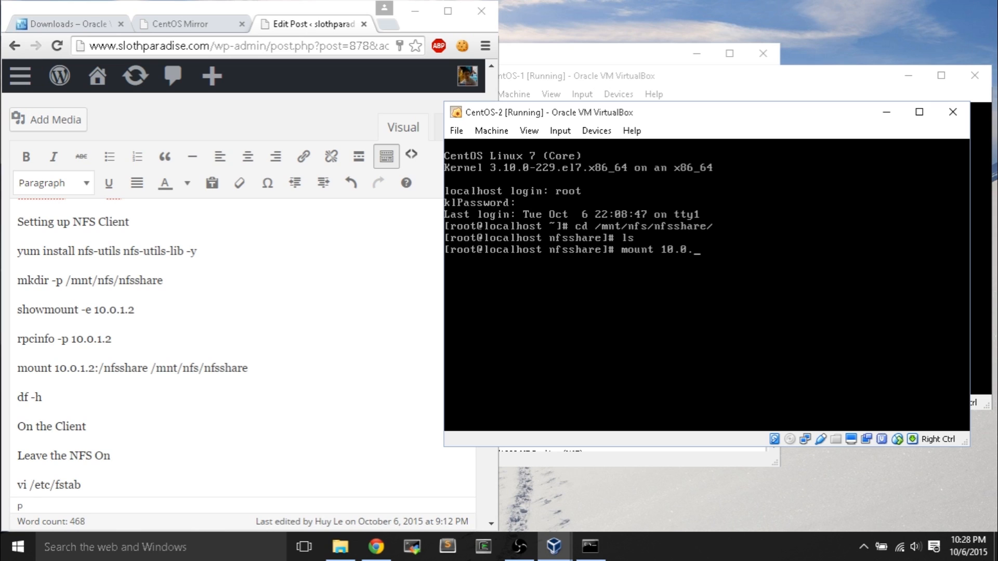
{"action": "key", "text": "BackSpace"}
{"action": "key", "text": "BackSpace"}
{"action": "key", "text": "BackSpace"}
{"action": "key", "text": "BackSpace"}
{"action": "key", "text": "BackSpace"}
{"action": "key", "text": "BackSpace"}
{"action": "key", "text": "BackSpace"}
{"action": "key", "text": "BackSpace"}
{"action": "key", "text": "BackSpace"}
{"action": "key", "text": "BackSpace"}
{"action": "key", "text": "BackSpace"}
{"action": "type", "text": "mount -a"}
{"action": "key", "text": "Return"}
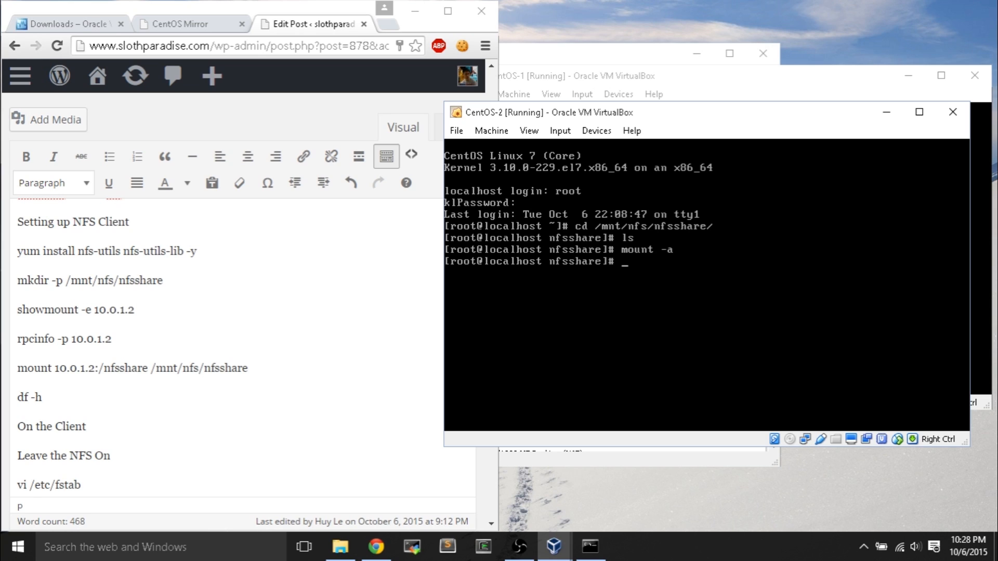
{"action": "type", "text": "ls"}
{"action": "key", "text": "Return"}
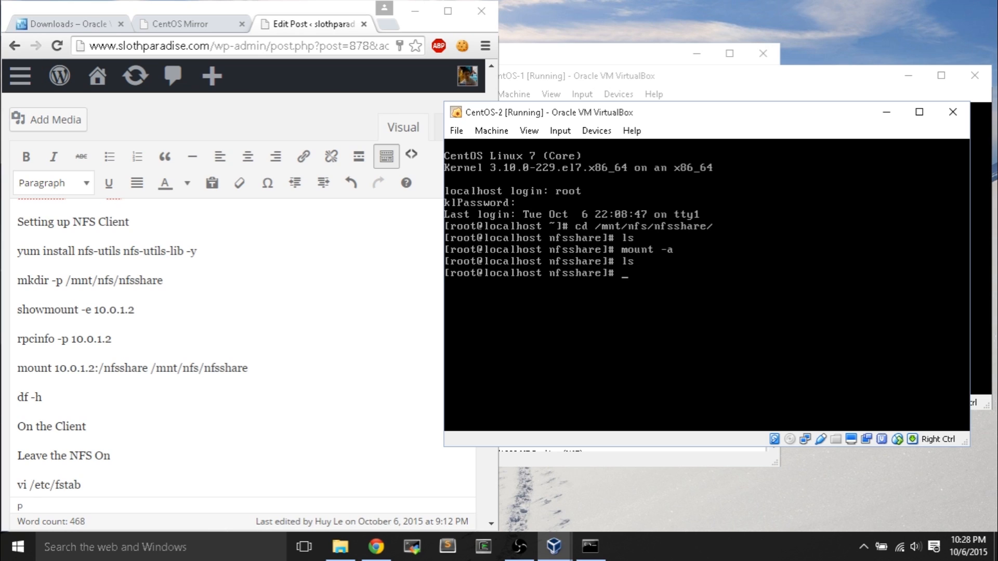
- Move up to the root directory with cd ../../ and cd ../, then rerun mount -a
{"action": "type", "text": "cd ../../"}
{"action": "key", "text": "Return"}
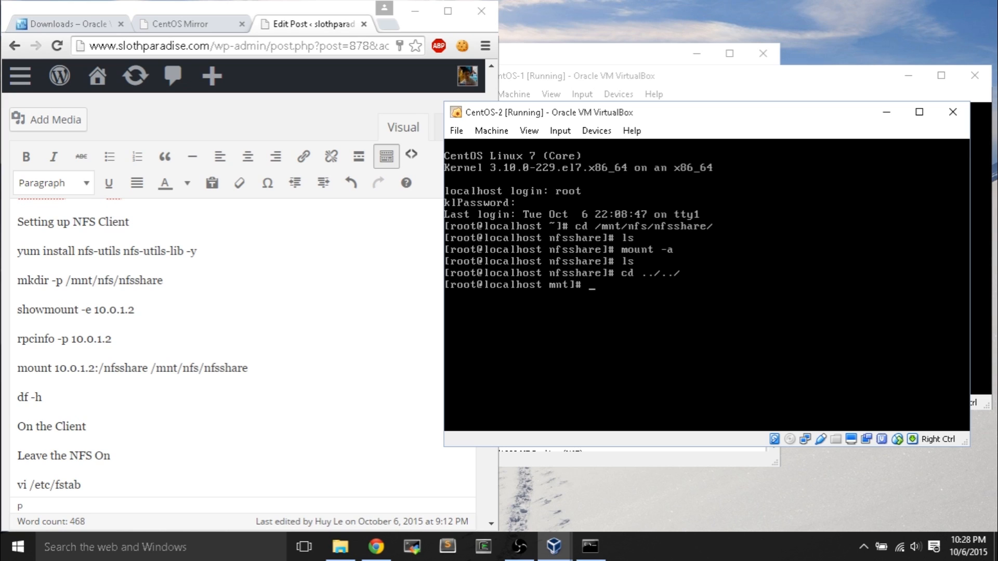
{"action": "type", "text": "cd ../"}
{"action": "key", "text": "Return"}
{"action": "type", "text": "mount "}
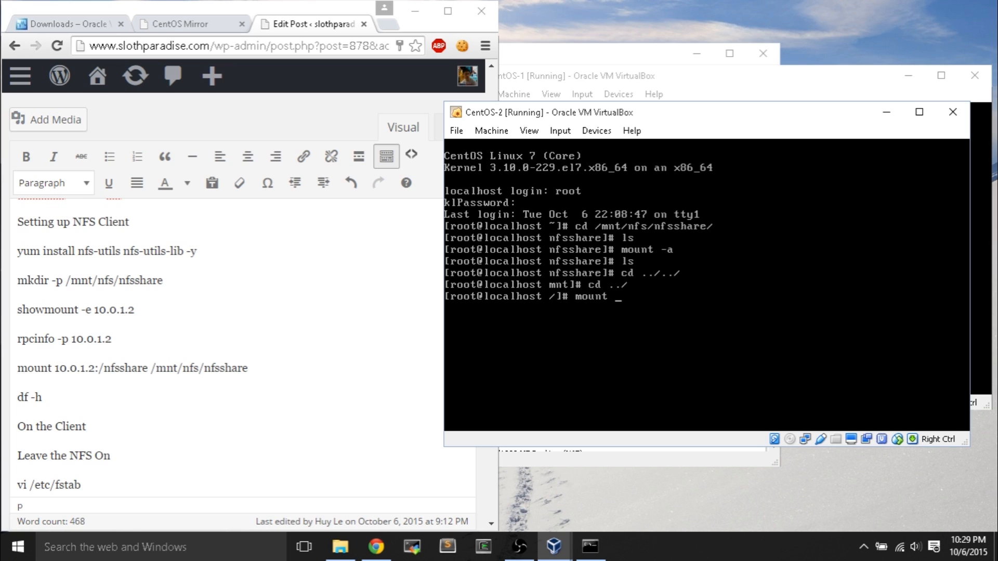
{"action": "type", "text": "-a"}
{"action": "key", "text": "Return"}
{"action": "scroll", "coordinate": [306, 417], "scroll_direction": "down", "scroll_amount": 4}
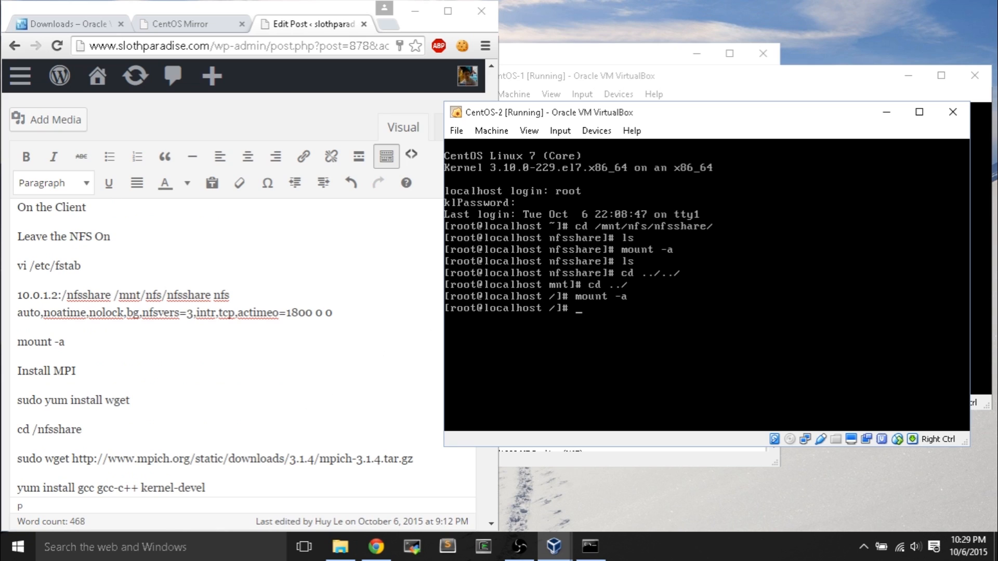
- List /mnt/nfs/nfsshare/ on CentOS-2, now showing microwavesam.txt
{"action": "type", "text": "cd /mnt/nfs/nfsshare/"}
{"action": "key", "text": "Return"}
{"action": "type", "text": "ls"}
{"action": "key", "text": "Return"}
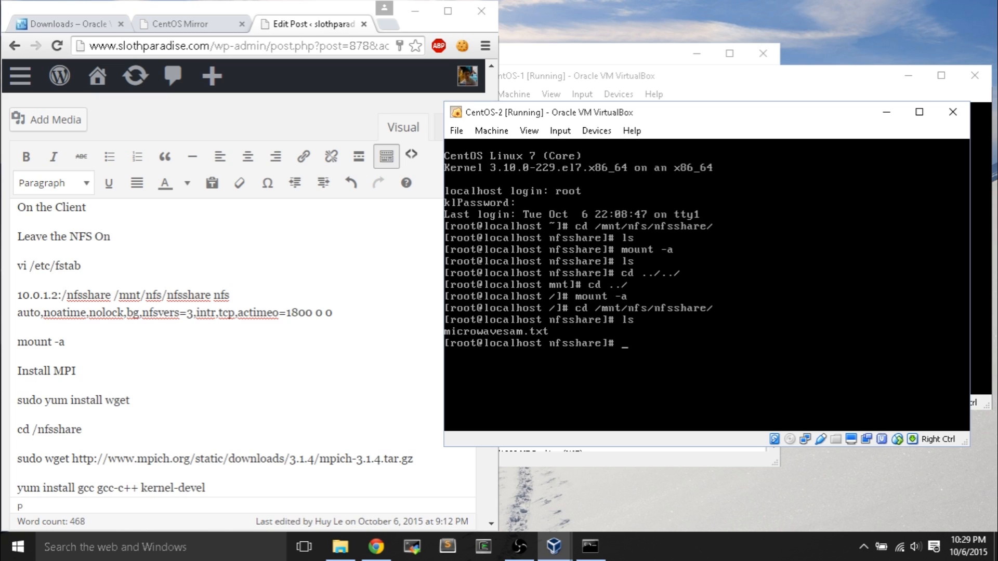
- Open microwavesam.txt in vi to see MicrowaveSam, then quit with :q
{"action": "type", "text": "vi microw"}
{"action": "key", "text": "Tab"}
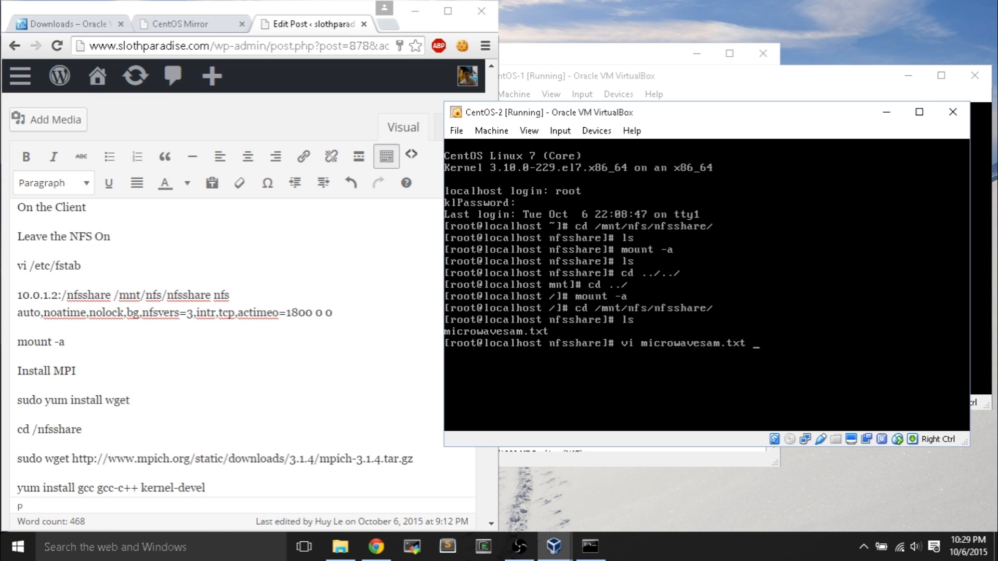
{"action": "key", "text": "Return"}
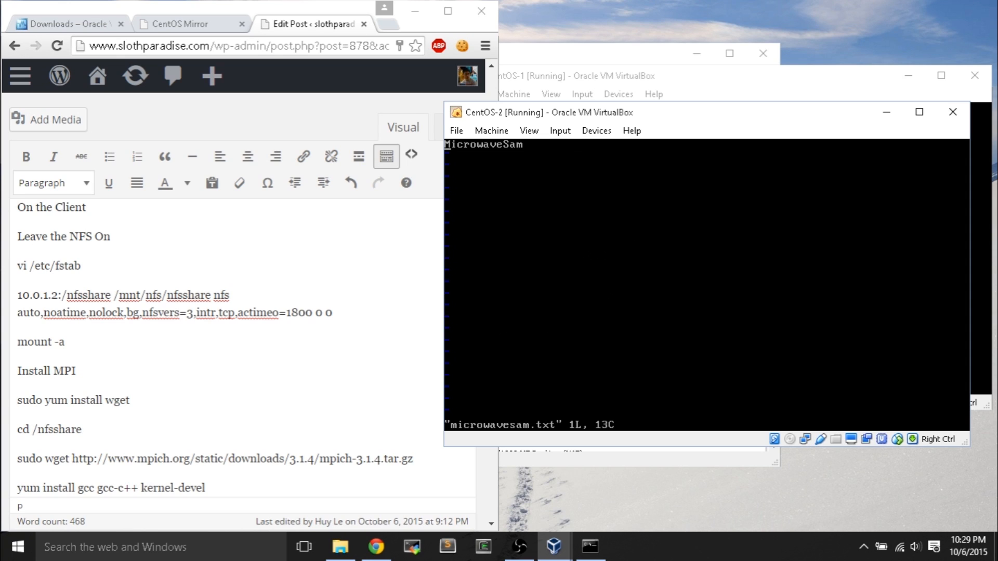
{"action": "type", "text": ":q"}
{"action": "key", "text": "Return"}
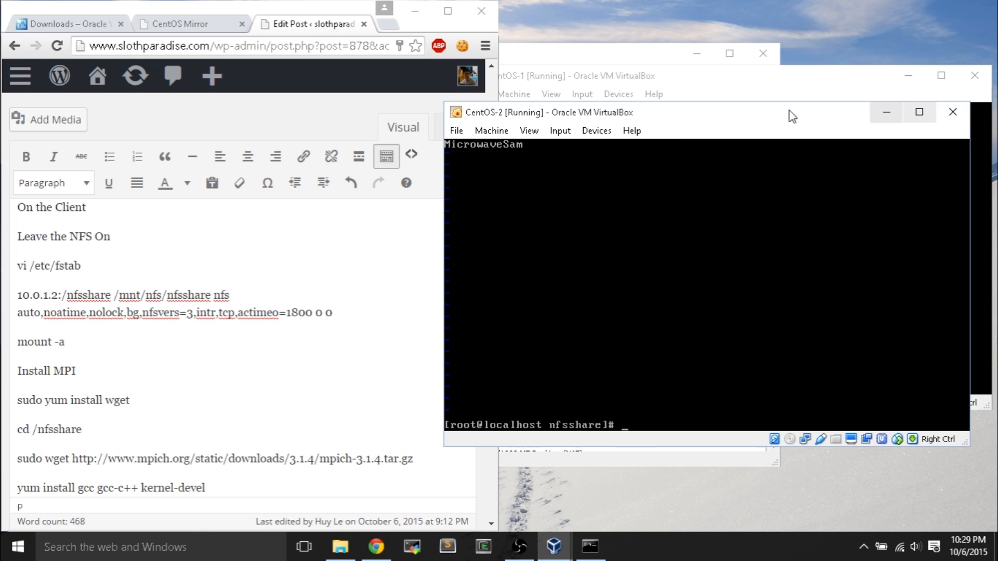
- Scroll the WordPress post to the MPI build and mpiexec steps, then raise CentOS-1's console
{"action": "left_click_drag", "start_coordinate": [685, 115], "coordinate": [713, 116]}
{"action": "left_click", "coordinate": [336, 403]}
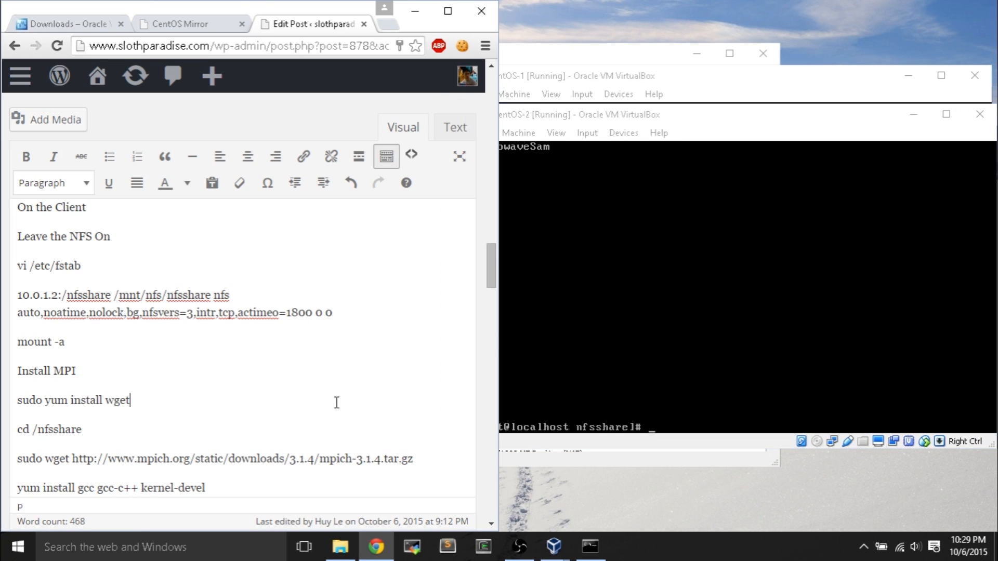
{"action": "scroll", "coordinate": [336, 409], "scroll_direction": "down", "scroll_amount": 8}
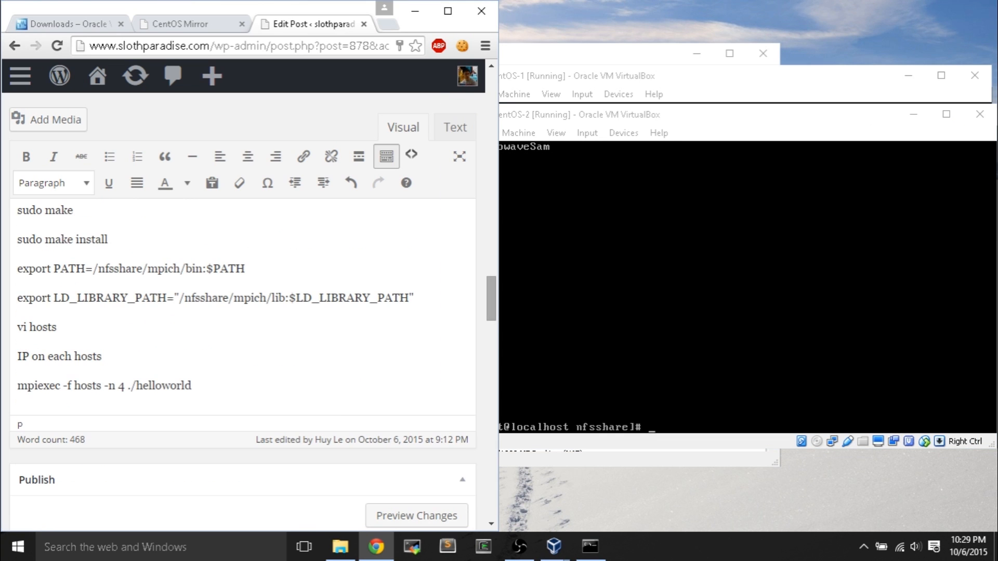
{"action": "left_click", "coordinate": [677, 109]}
{"action": "left_click", "coordinate": [689, 76]}
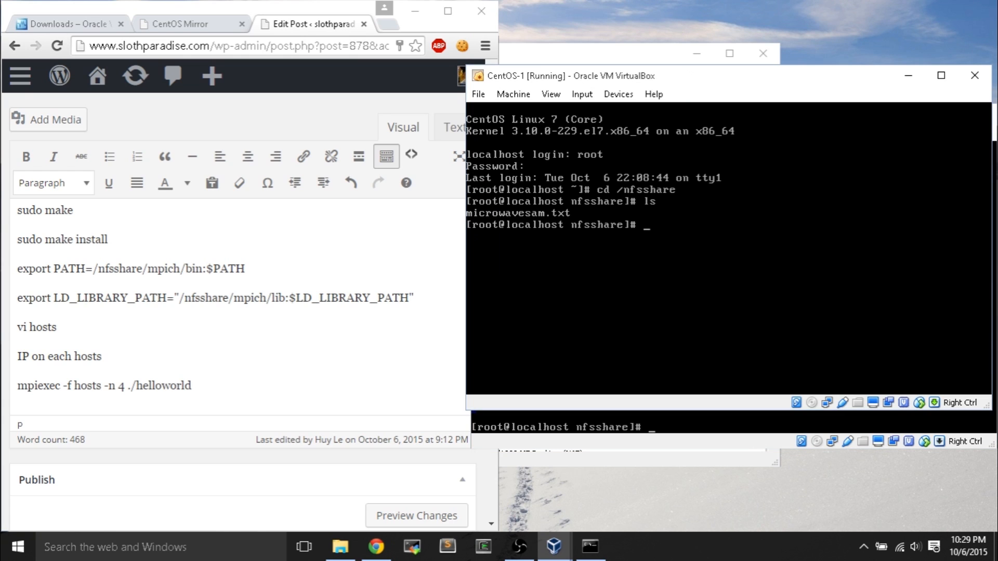
{"action": "mouse_move", "coordinate": [554, 546]}
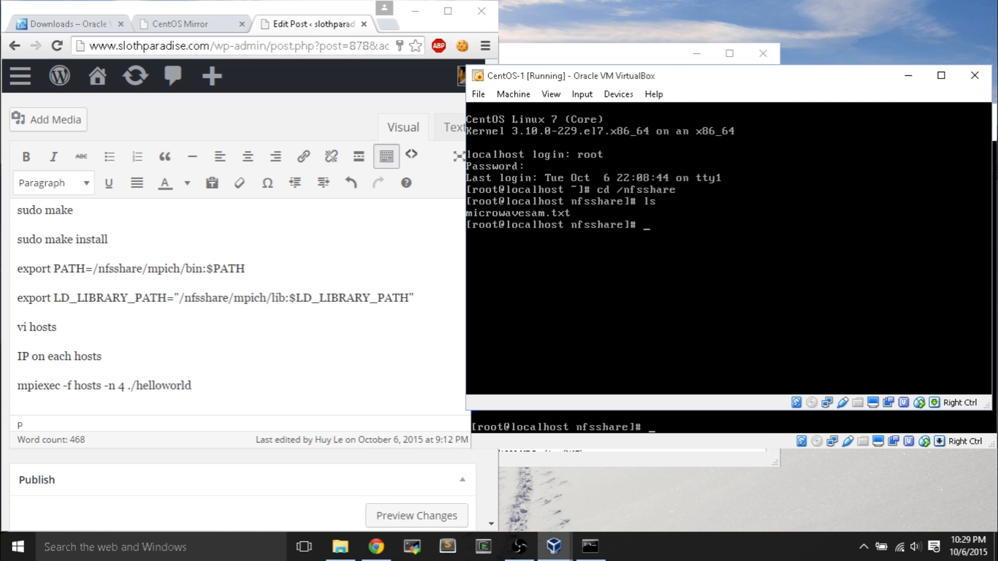